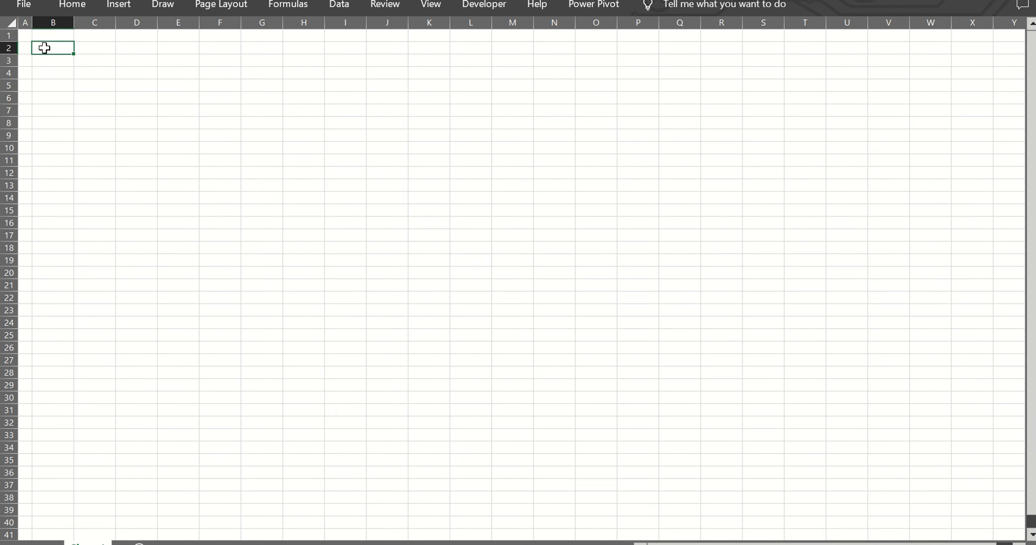
Fill the range B2:X3 with orange as the report's title band.
{"action": "key", "text": "shift+Down"}
{"action": "key", "text": "shift+Right"}
{"action": "key", "text": "shift+Right"}
{"action": "key", "text": "shift+Right"}
{"action": "key", "text": "shift+Right"}
{"action": "key", "text": "shift+Right"}
{"action": "key", "text": "shift+Right"}
{"action": "key", "text": "shift+Right"}
{"action": "key", "text": "shift+Right"}
{"action": "key", "text": "shift+Right"}
{"action": "key", "text": "shift+Right"}
{"action": "key", "text": "shift+Right"}
{"action": "key", "text": "shift+Right"}
{"action": "key", "text": "shift+Right"}
{"action": "key", "text": "shift+Right"}
{"action": "key", "text": "shift+Right"}
{"action": "key", "text": "shift+Right"}
{"action": "key", "text": "shift+Right"}
{"action": "key", "text": "shift+Right"}
{"action": "key", "text": "shift+Right"}
{"action": "key", "text": "shift+Right"}
{"action": "key", "text": "shift+Right"}
{"action": "key", "text": "shift+Right"}
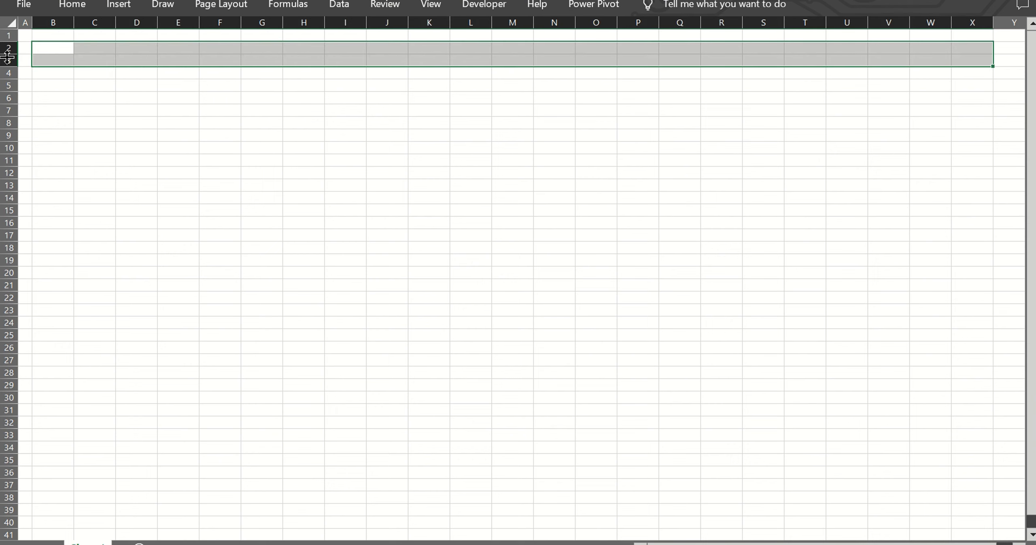
{"action": "key", "text": "alt+h"}
{"action": "key", "text": "h"}
{"action": "left_click", "coordinate": [323, 18]}
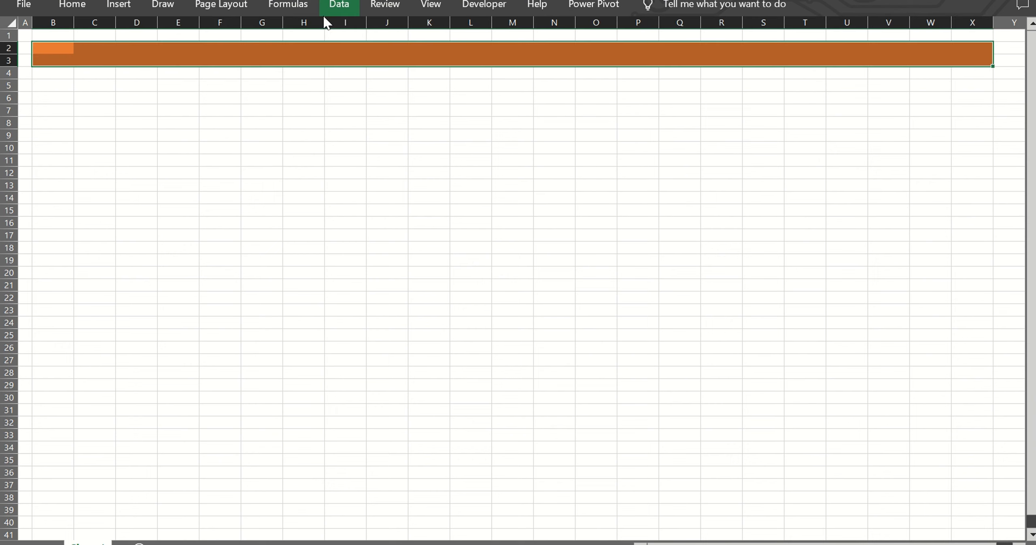
Merge the orange band into one left-aligned cell and set its font to bold white Aptos.
{"action": "left_click", "coordinate": [81, 12]}
{"action": "left_click", "coordinate": [242, 60]}
{"action": "left_click", "coordinate": [228, 116]}
{"action": "left_click", "coordinate": [408, 60]}
{"action": "left_click", "coordinate": [269, 60]}
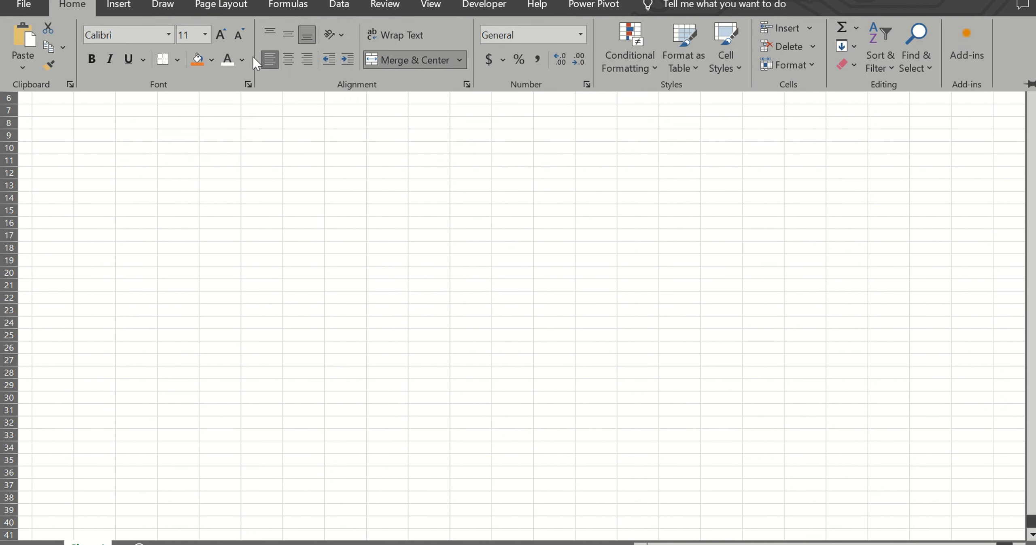
{"action": "left_click", "coordinate": [92, 59]}
{"action": "left_click", "coordinate": [128, 36]}
{"action": "left_click", "coordinate": [168, 34]}
{"action": "left_click", "coordinate": [123, 202]}
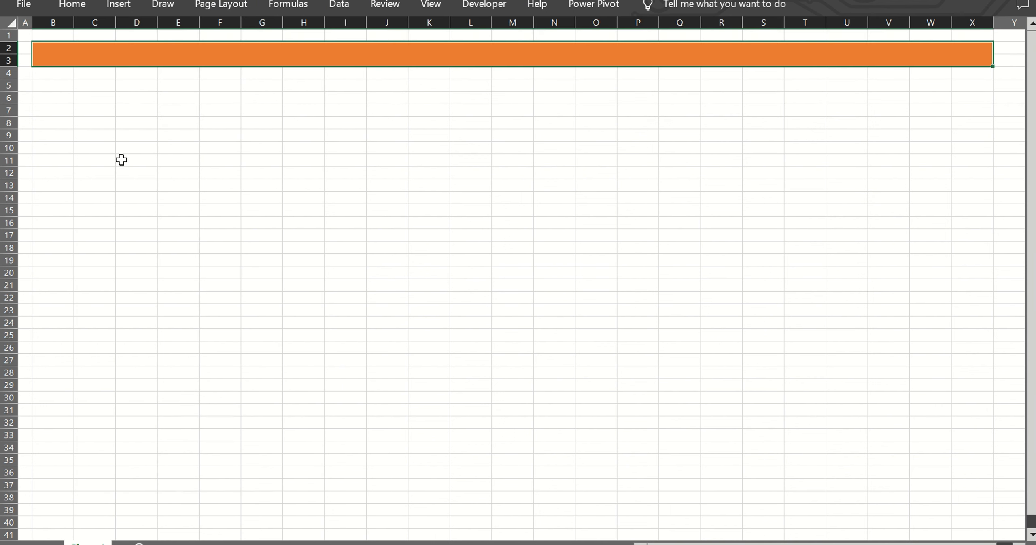
Enter the title "Customer Sales Analysis Report" in the orange band and enlarge its font size.
{"action": "type", "text": "Customer Sales A"}
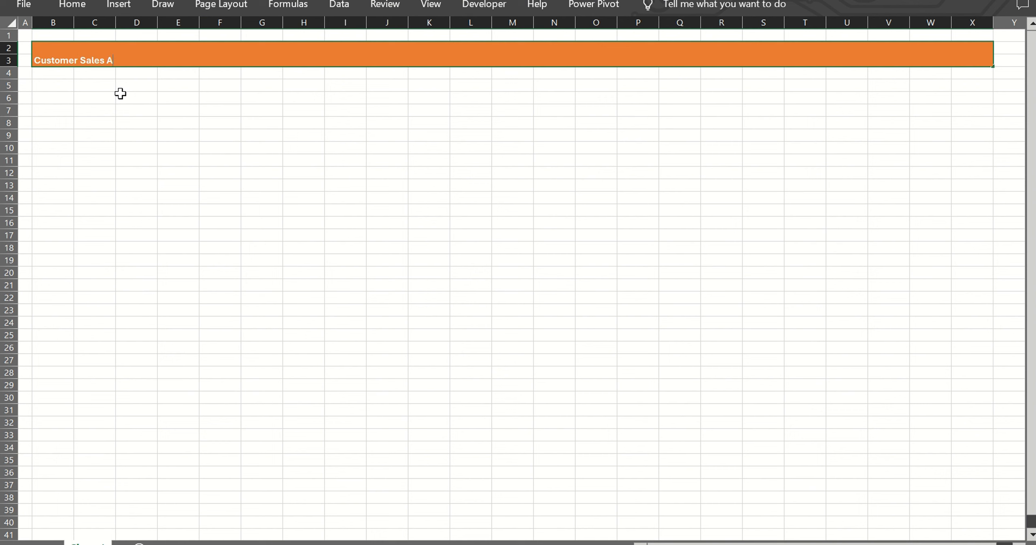
{"action": "type", "text": "nalysis Report"}
{"action": "left_click", "coordinate": [73, 5]}
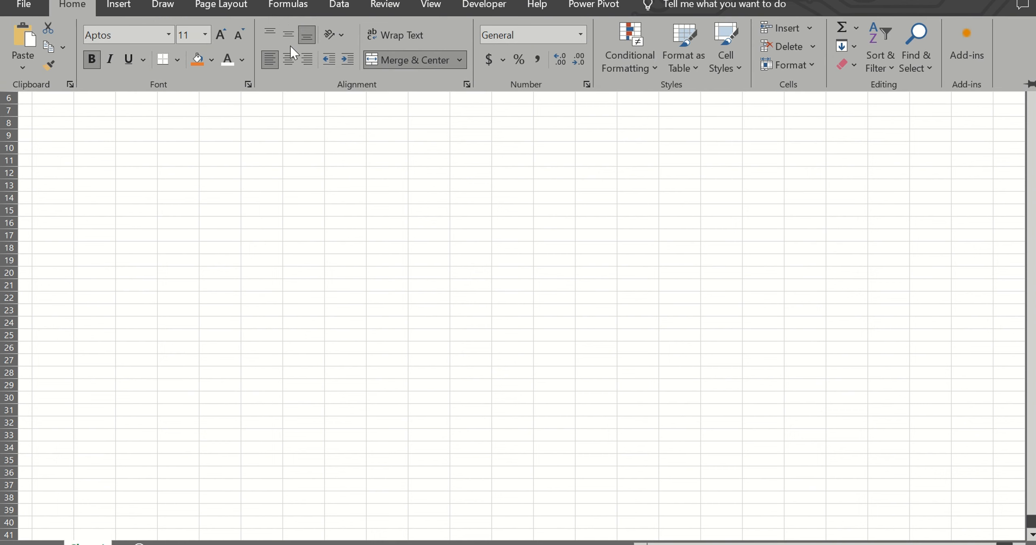
{"action": "left_click", "coordinate": [205, 35]}
{"action": "left_click", "coordinate": [184, 273]}
Insert a row inside the title band and narrow column B to about the width of column A.
{"action": "right_click", "coordinate": [8, 60]}
{"action": "left_click", "coordinate": [48, 202]}
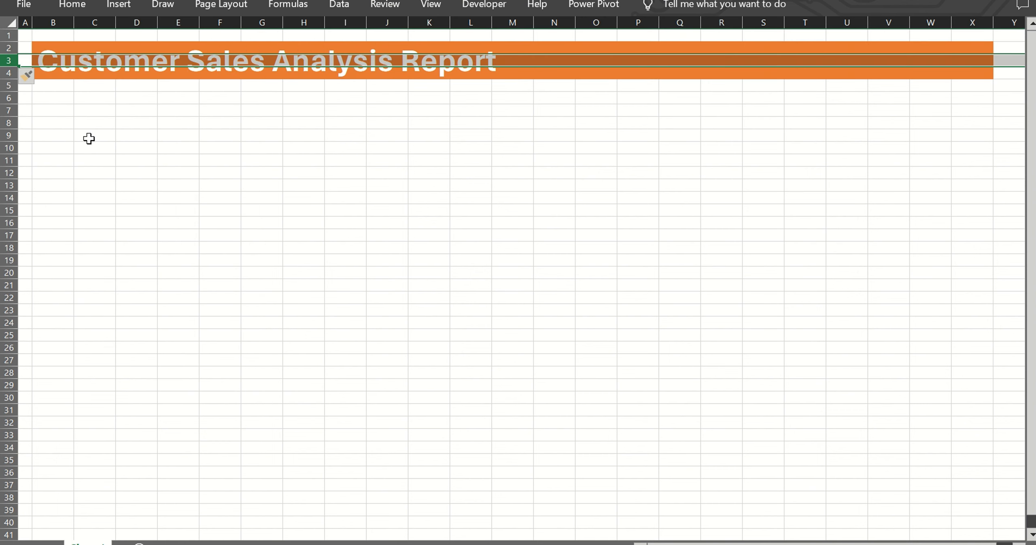
{"action": "left_click", "coordinate": [66, 98]}
{"action": "left_click_drag", "start_coordinate": [74, 22], "coordinate": [46, 23]}
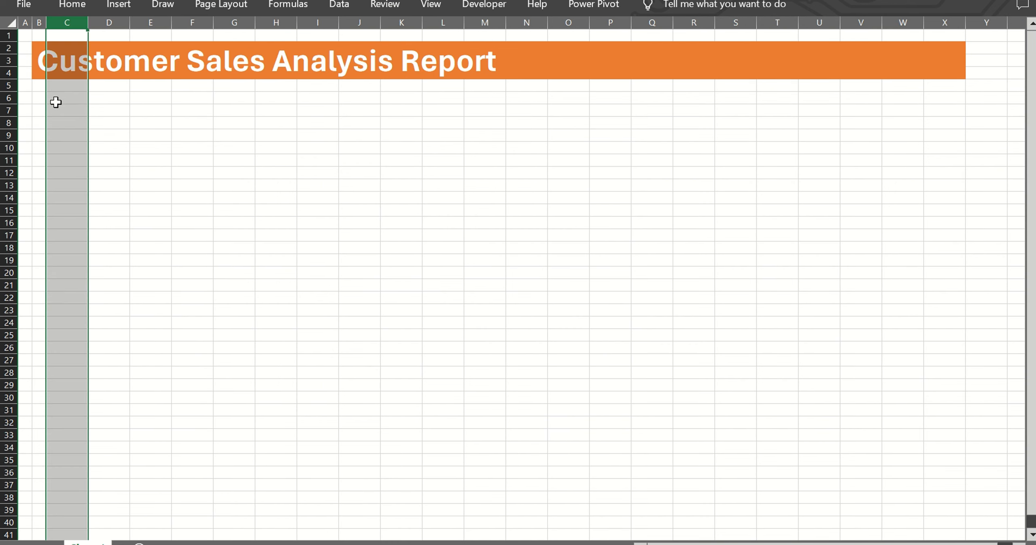
Fill the range B6:X7 below the title with gray.
{"action": "left_click_drag", "start_coordinate": [41, 98], "coordinate": [947, 105]}
{"action": "left_click", "coordinate": [250, 1]}
{"action": "left_click", "coordinate": [338, 20]}
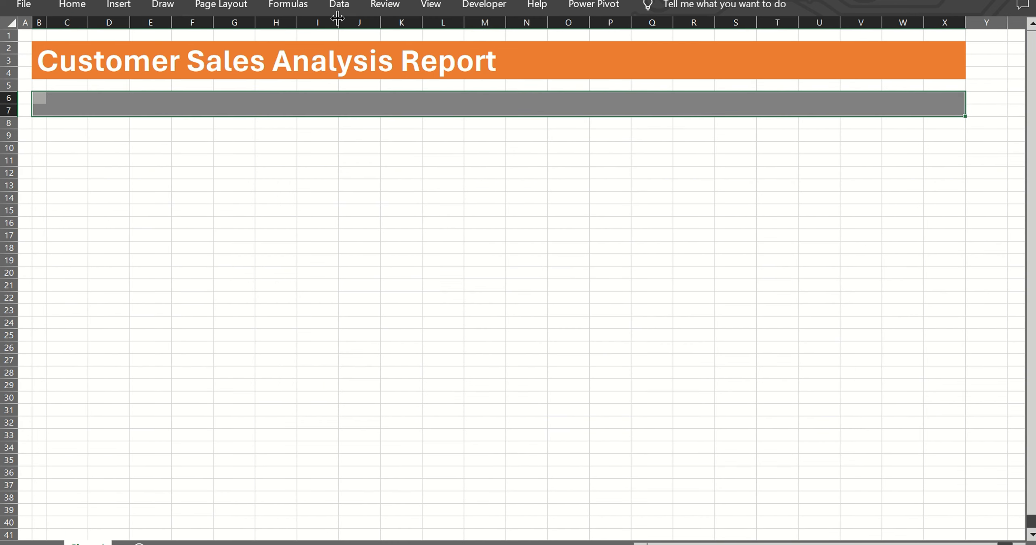
{"action": "left_click", "coordinate": [294, 173]}
{"action": "left_click", "coordinate": [79, 22]}
{"action": "left_click", "coordinate": [146, 22], "text": "ctrl"}
{"action": "left_click", "coordinate": [234, 22], "text": "ctrl"}
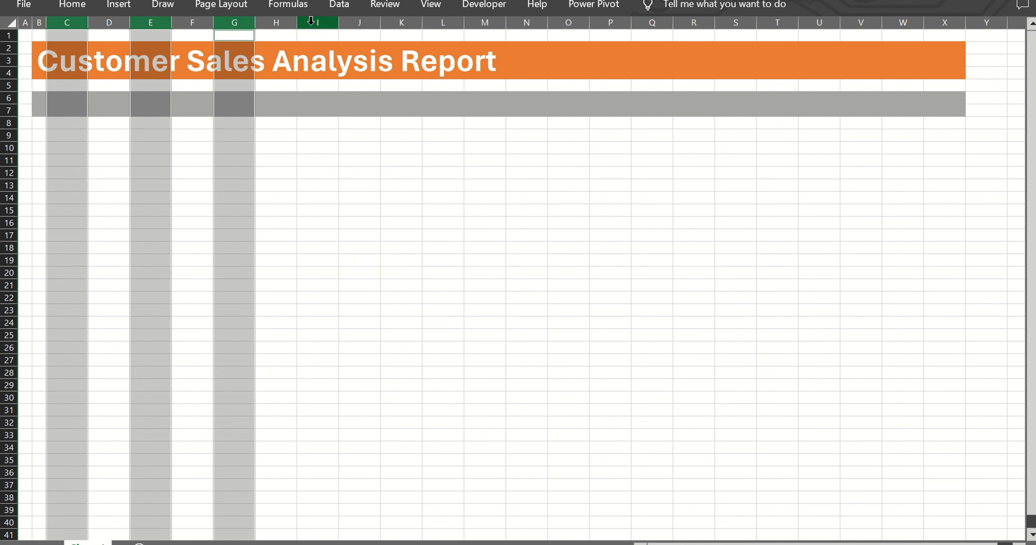
{"action": "left_click", "coordinate": [317, 161]}
Select every other column from C through U.
{"action": "left_click", "coordinate": [67, 22]}
{"action": "left_click", "coordinate": [148, 22], "text": "ctrl"}
{"action": "left_click", "coordinate": [234, 22], "text": "ctrl"}
{"action": "left_click", "coordinate": [318, 22], "text": "ctrl"}
{"action": "left_click", "coordinate": [401, 22], "text": "ctrl"}
{"action": "left_click", "coordinate": [485, 22], "text": "ctrl"}
{"action": "left_click", "coordinate": [568, 22], "text": "ctrl"}
{"action": "left_click", "coordinate": [652, 22], "text": "ctrl"}
{"action": "left_click", "coordinate": [731, 23], "text": "ctrl"}
{"action": "left_click", "coordinate": [819, 22], "text": "ctrl"}
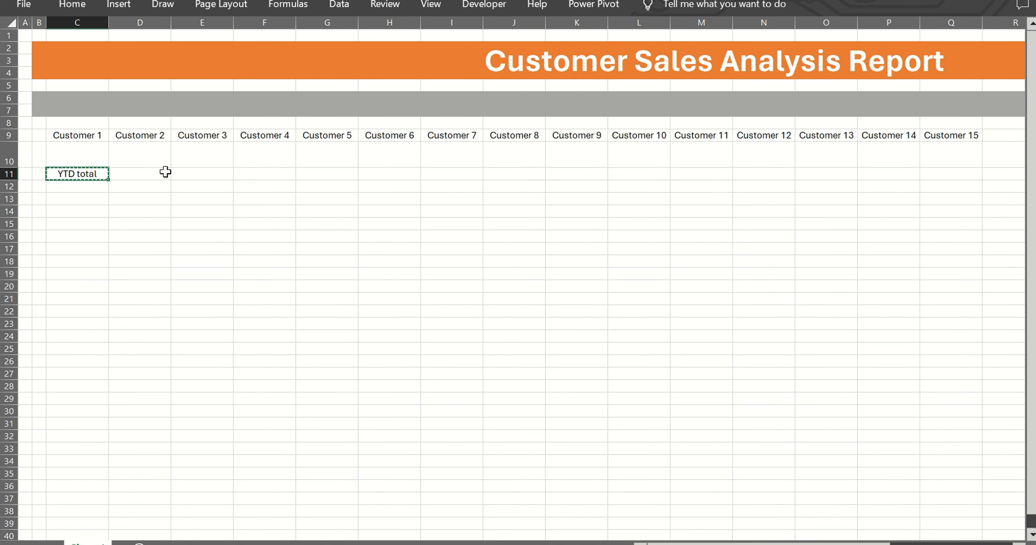
Fill the "YTD total" label from C11 across to Q11, under all fifteen customers.
{"action": "left_click", "coordinate": [165, 172]}
{"action": "left_click_drag", "start_coordinate": [170, 181], "coordinate": [956, 183]}
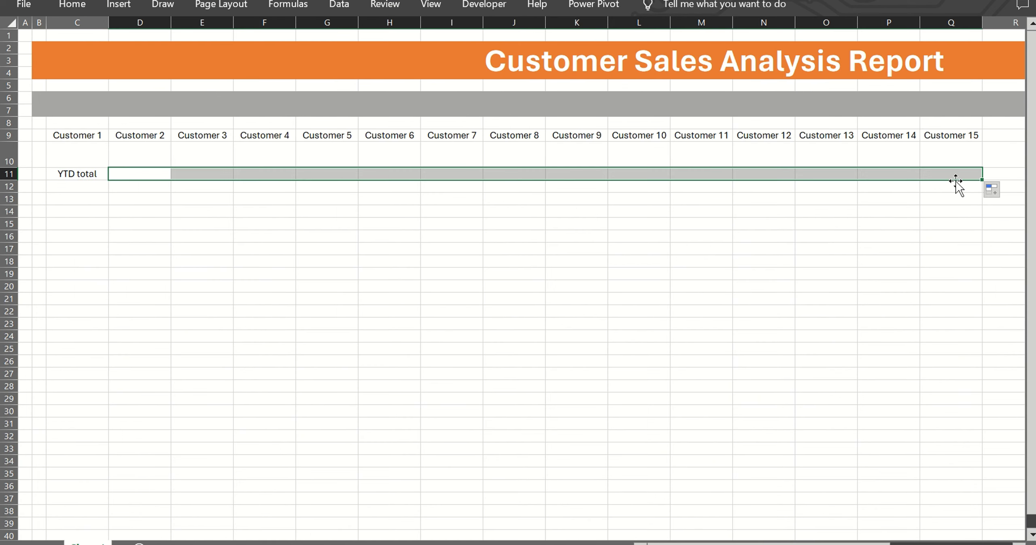
{"action": "left_click", "coordinate": [95, 178]}
{"action": "left_click_drag", "start_coordinate": [112, 179], "coordinate": [960, 175]}
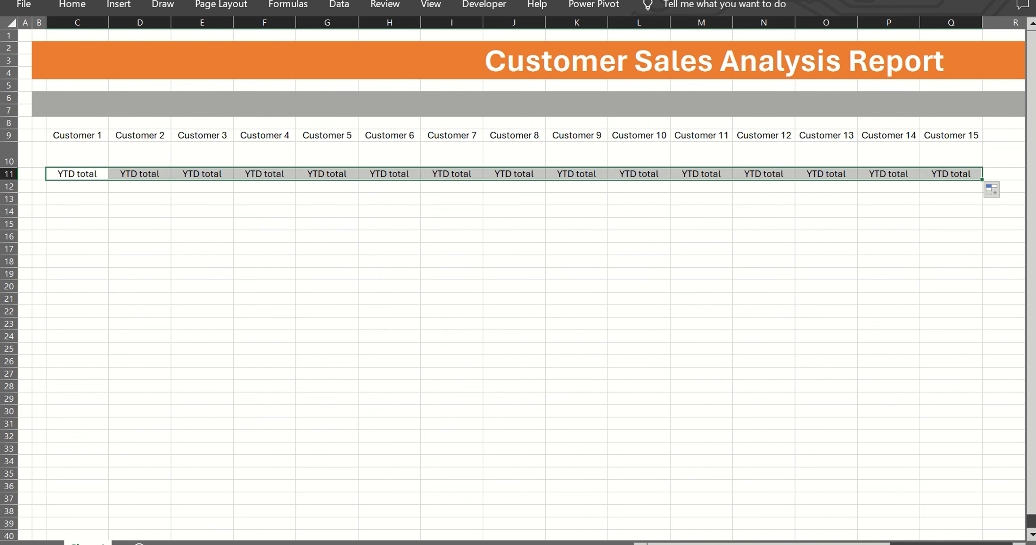
Rename the report worksheet, and add and rename a second worksheet.
{"action": "right_click", "coordinate": [88, 543]}
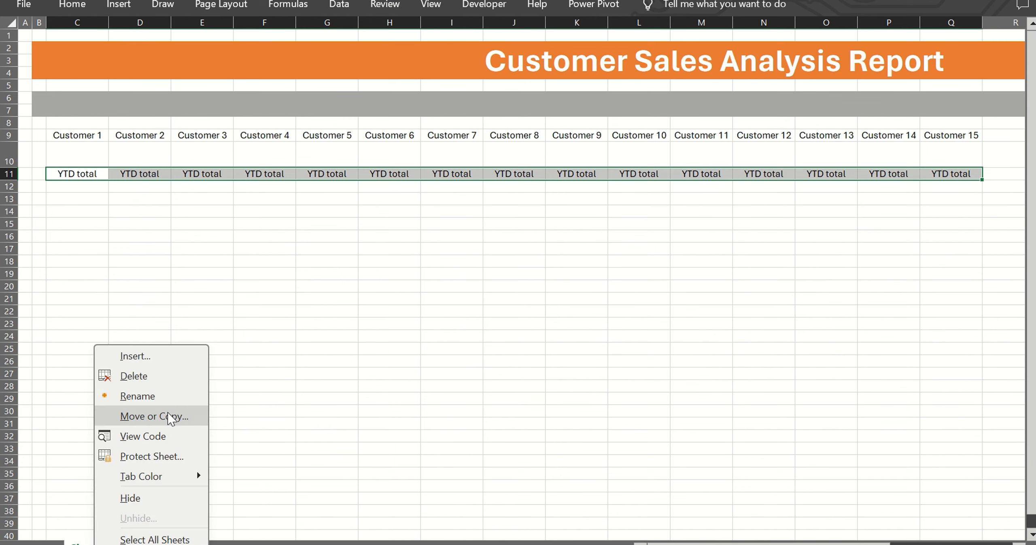
{"action": "left_click", "coordinate": [175, 400]}
{"action": "left_click", "coordinate": [175, 403]}
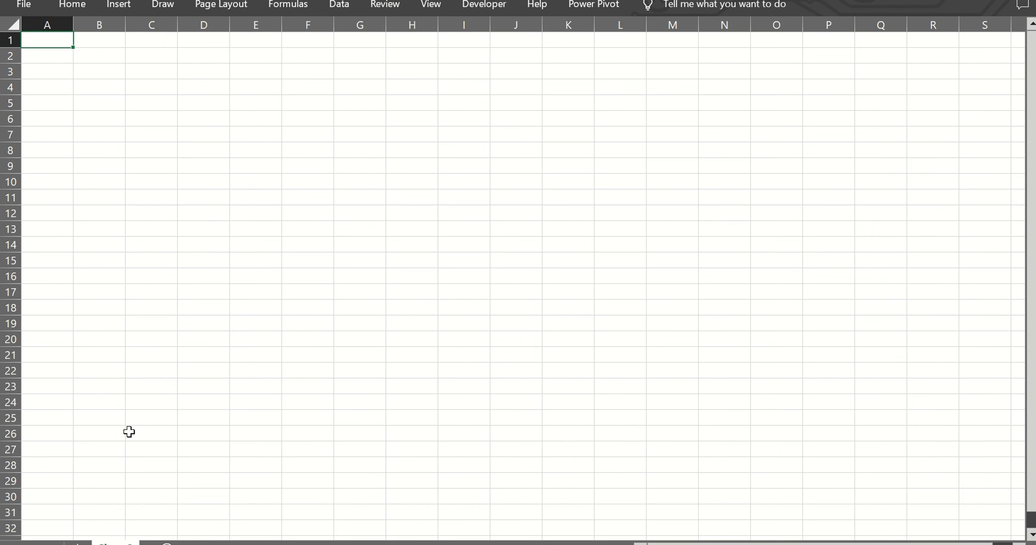
{"action": "right_click", "coordinate": [113, 542]}
{"action": "left_click", "coordinate": [179, 392]}
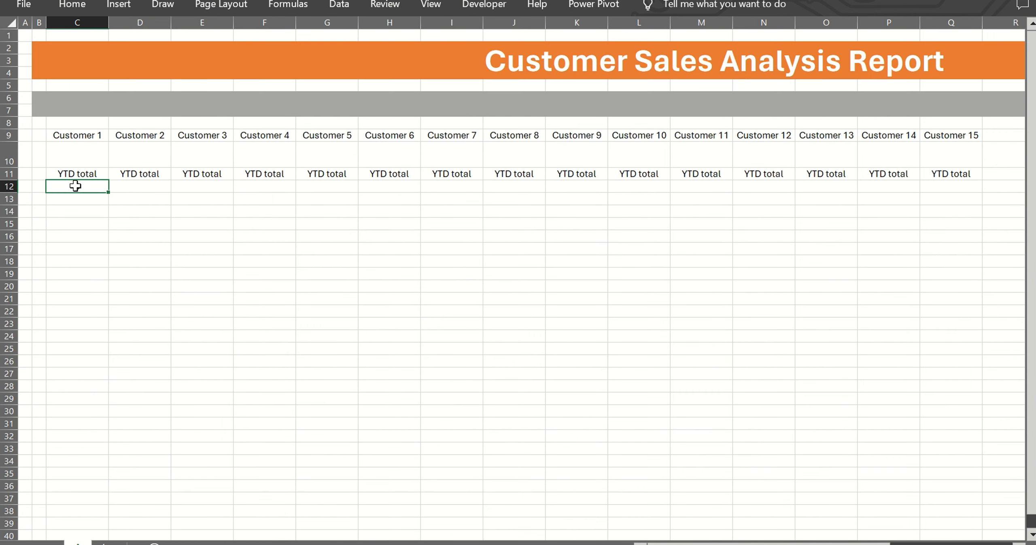
Enter 6 in C12 and copy it across D12:Q12, below the YTD total labels.
{"action": "key", "text": "ctrl+c"}
{"action": "key", "text": "Right"}
{"action": "key", "text": "shift+Right"}
{"action": "key", "text": "shift+Right"}
{"action": "key", "text": "shift+Right"}
{"action": "key", "text": "shift+Right"}
{"action": "key", "text": "shift+Right"}
{"action": "key", "text": "shift+Right"}
{"action": "key", "text": "shift+Right"}
{"action": "key", "text": "shift+Right"}
{"action": "key", "text": "shift+Right"}
{"action": "key", "text": "shift+Right"}
{"action": "key", "text": "shift+Right"}
{"action": "key", "text": "shift+Right"}
{"action": "key", "text": "shift+Right"}
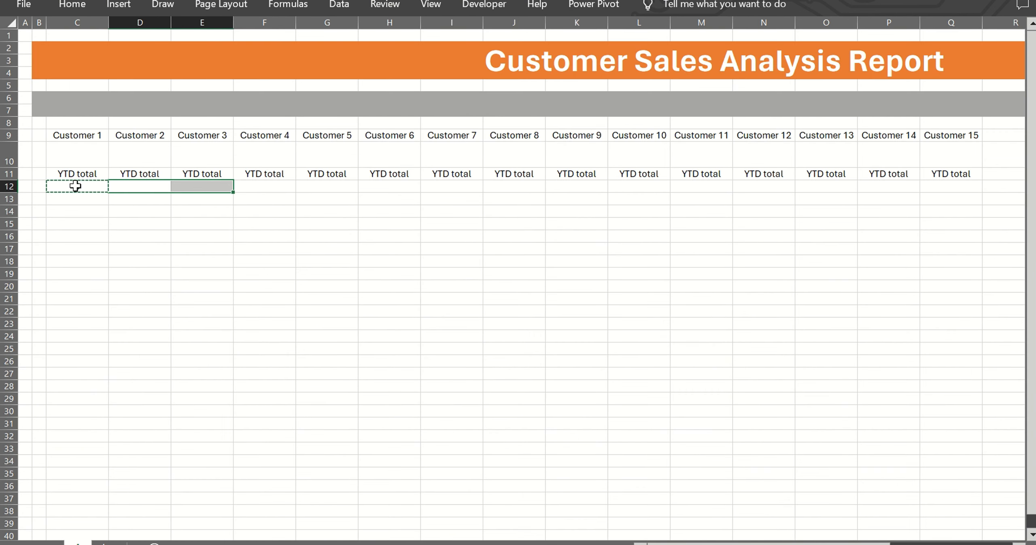
{"action": "key", "text": "ctrl+v"}
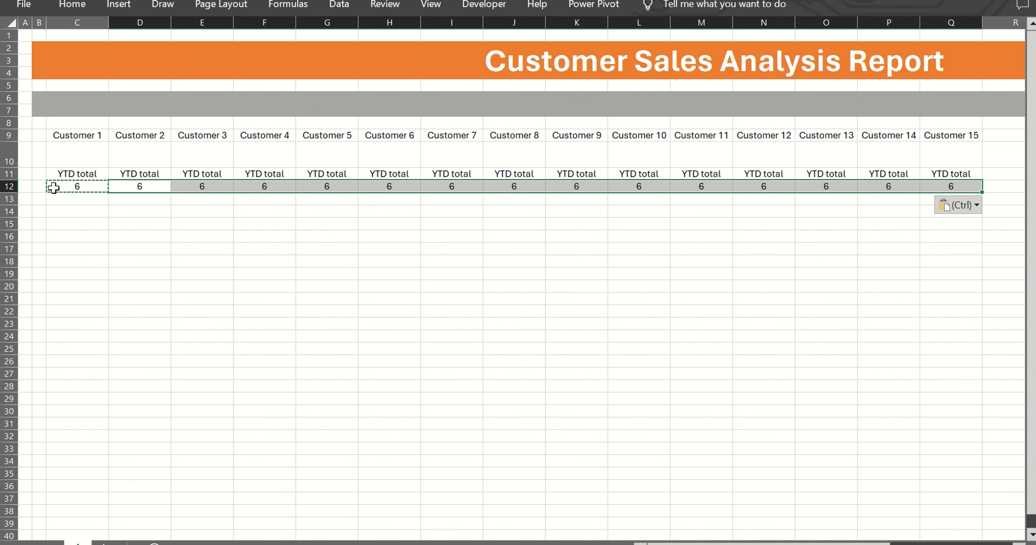
Change the font of C12:Q12 to Webdings so the numbers render as arrow symbols.
{"action": "right_click", "coordinate": [938, 185]}
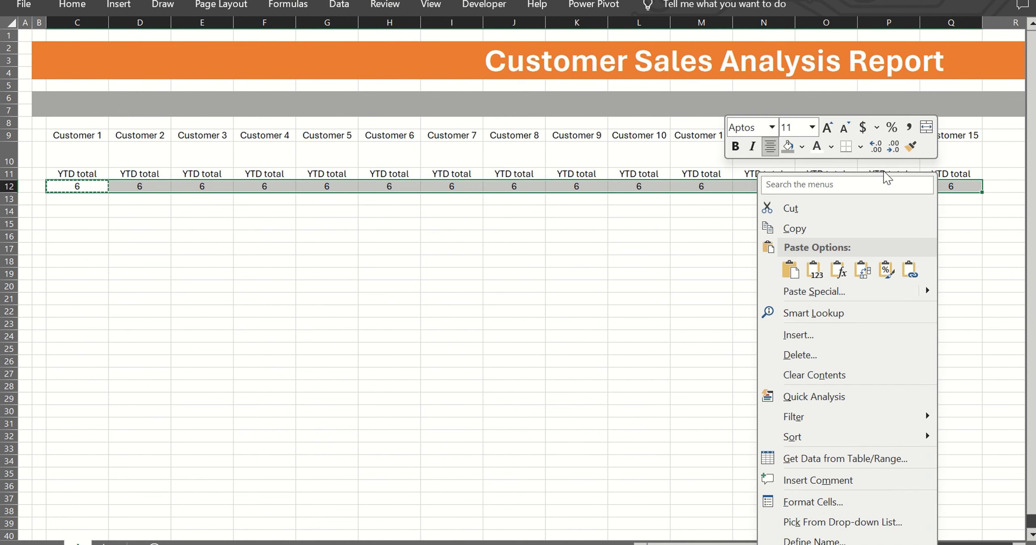
{"action": "left_click", "coordinate": [772, 127]}
{"action": "scroll", "coordinate": [795, 469], "scroll_direction": "down", "scroll_amount": 5}
{"action": "scroll", "coordinate": [794, 470], "scroll_direction": "down", "scroll_amount": 15}
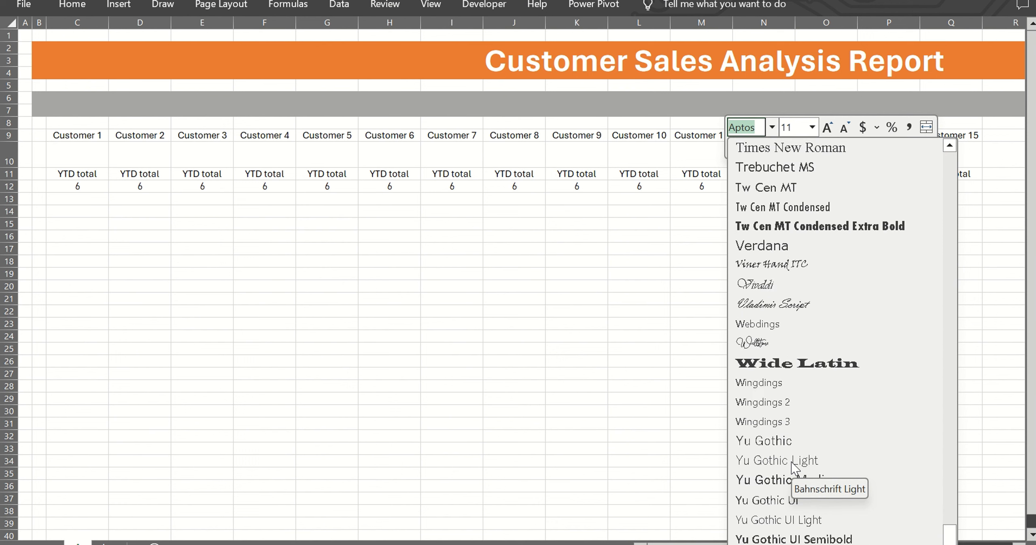
{"action": "left_click", "coordinate": [754, 324]}
{"action": "left_click", "coordinate": [202, 260]}
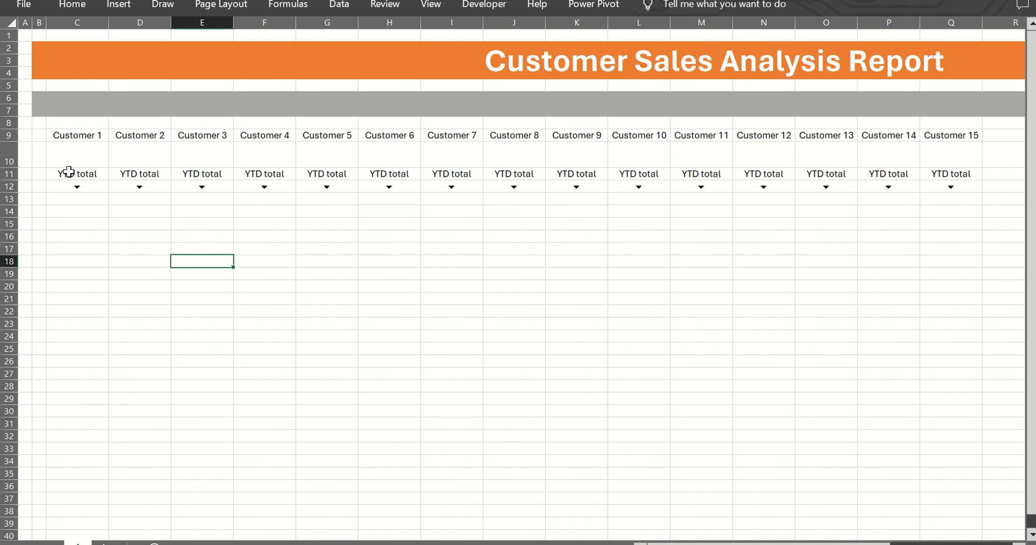
{"action": "left_click_drag", "start_coordinate": [57, 210], "coordinate": [454, 309]}
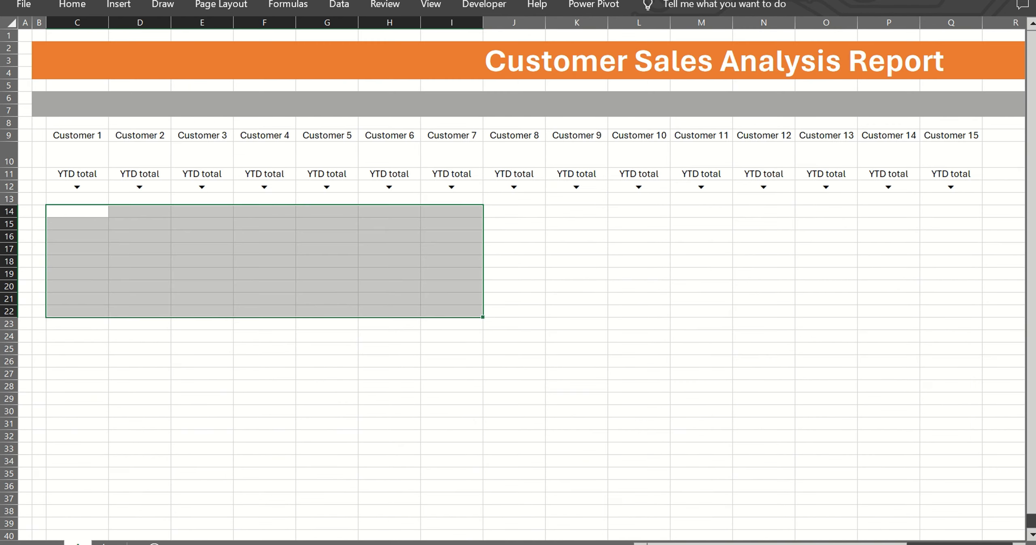
{"action": "scroll", "coordinate": [817, 287], "scroll_direction": "right", "scroll_amount": 3}
{"action": "left_click_drag", "start_coordinate": [688, 23], "coordinate": [865, 24]}
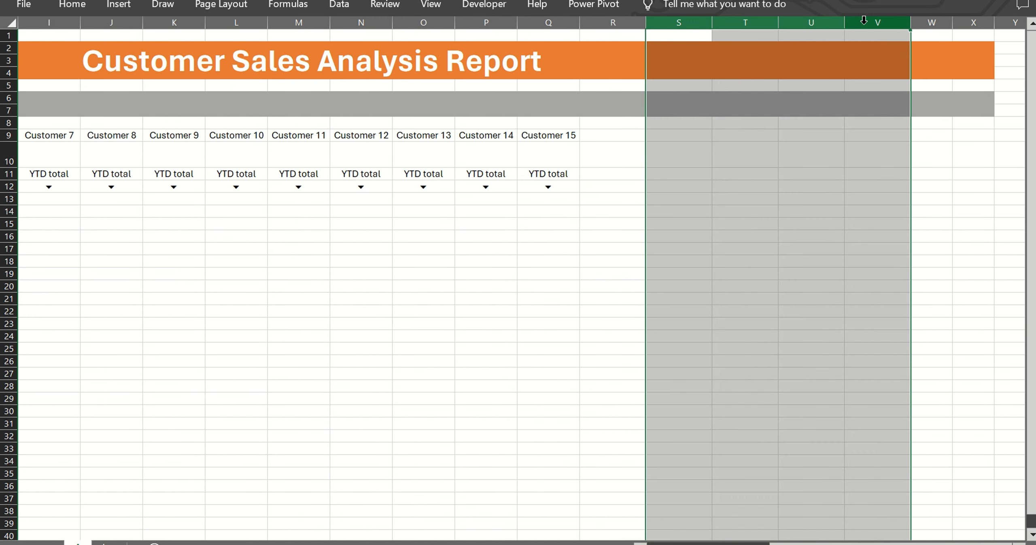
{"action": "right_click", "coordinate": [864, 26]}
{"action": "left_click", "coordinate": [744, 179]}
{"action": "left_click", "coordinate": [429, 200]}
{"action": "scroll", "coordinate": [430, 202], "scroll_direction": "left", "scroll_amount": 3}
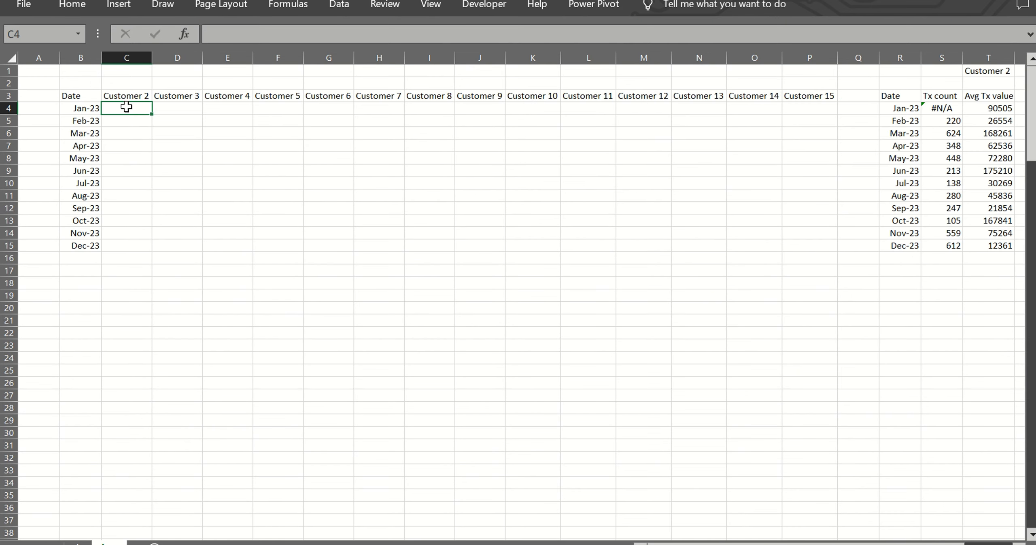
On the data sheet, enter the formula =RANDBETWEEN(50,800) in C4 for Customer 2 in Jan-23.
{"action": "type", "text": "=randb"}
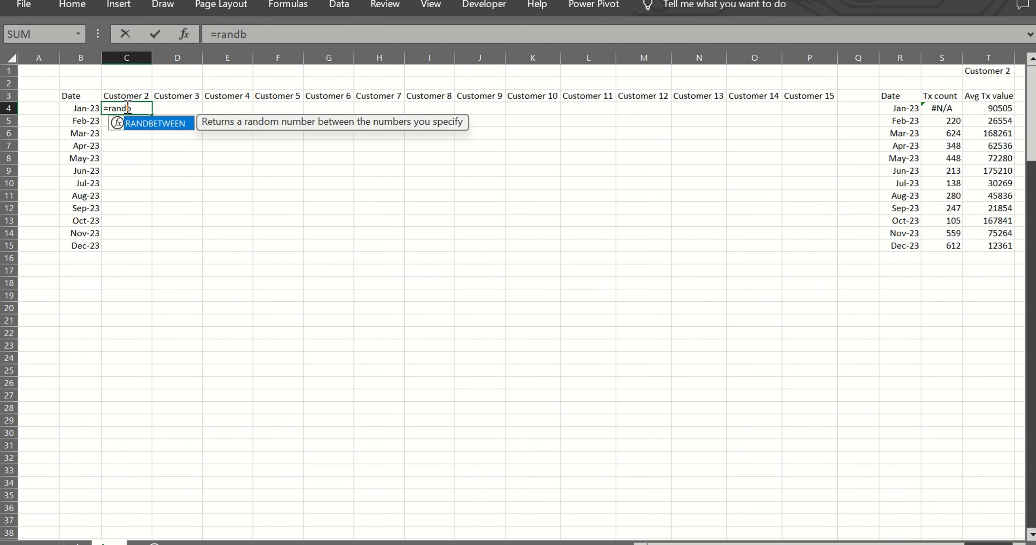
{"action": "key", "text": "Tab"}
{"action": "type", "text": "10,500)"}
{"action": "key", "text": "Return"}
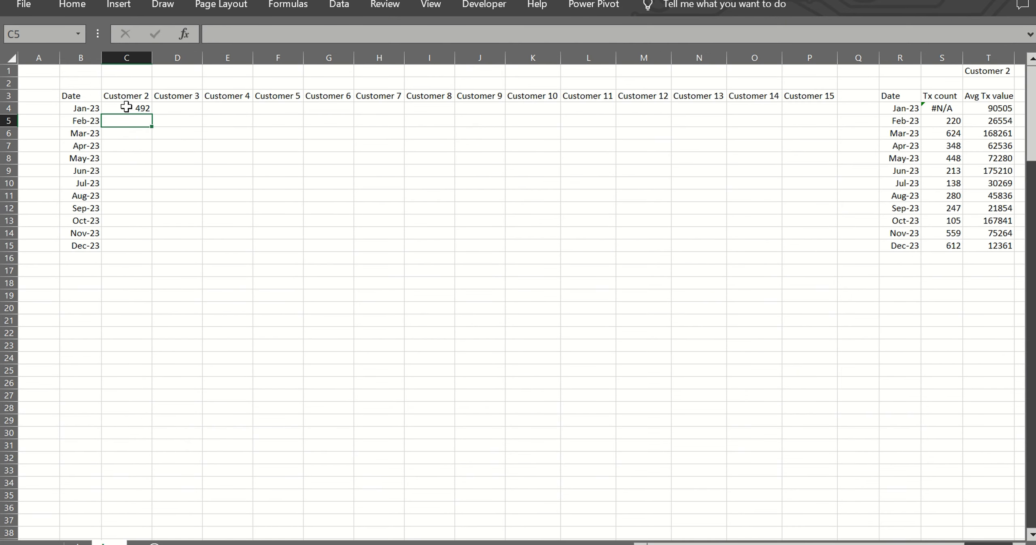
Label the table "Tx count data" in cell B1.
{"action": "double_click", "coordinate": [89, 76]}
{"action": "type", "text": "Tx c"}
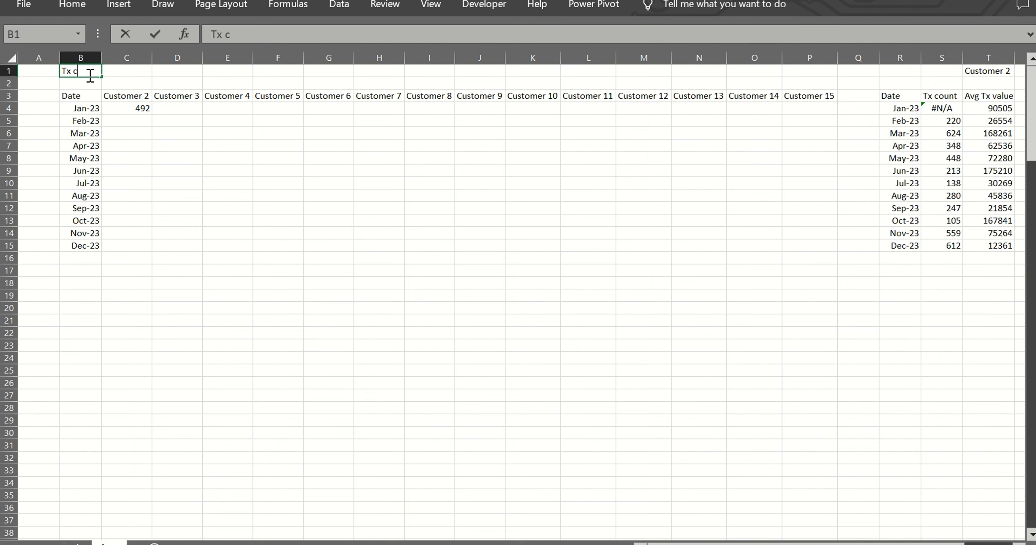
{"action": "type", "text": "ount data"}
{"action": "key", "text": "Return"}
Fill the C4 formula down to Dec-23 and across to Customer 15, covering C4:P15.
{"action": "left_click", "coordinate": [140, 108]}
{"action": "double_click", "coordinate": [152, 115]}
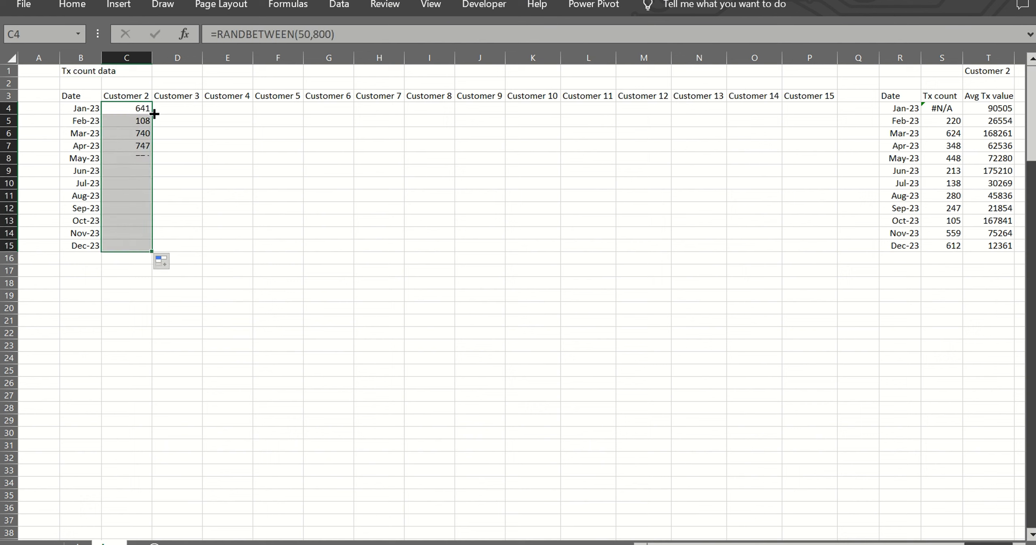
{"action": "left_click_drag", "start_coordinate": [152, 251], "coordinate": [816, 248]}
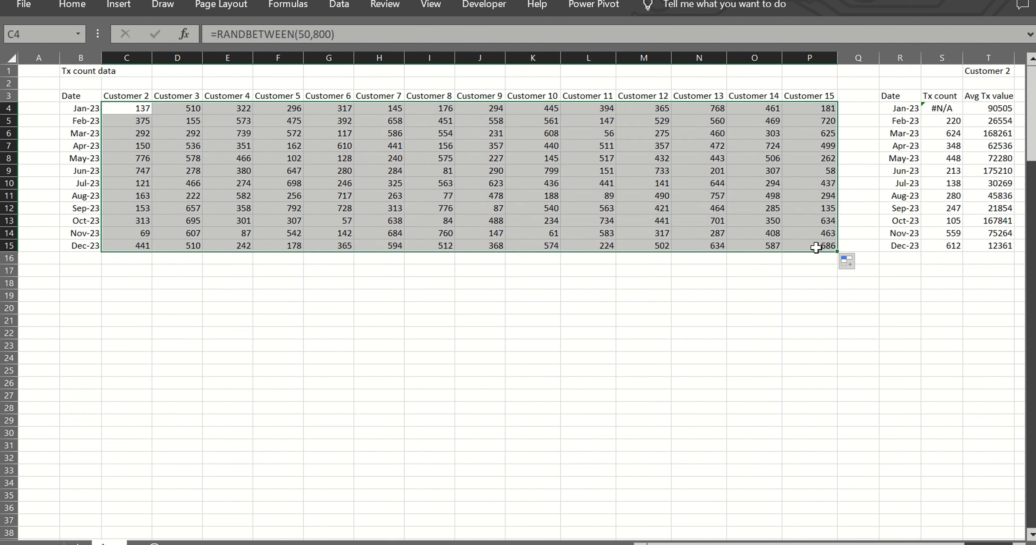
Convert the random-number formulas in C4:P15 to fixed values by copying and pasting them as values.
{"action": "right_click", "coordinate": [121, 115]}
{"action": "left_click", "coordinate": [133, 121]}
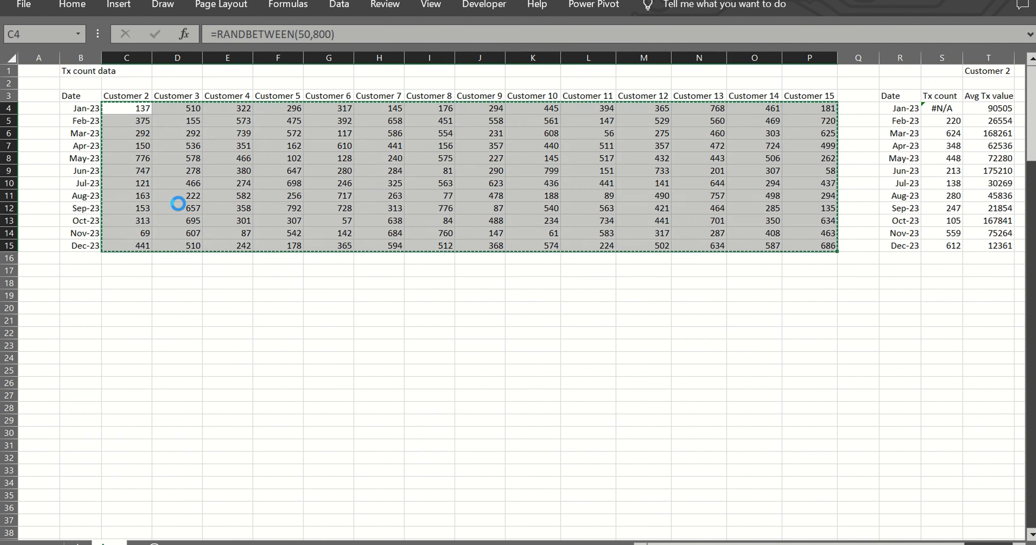
{"action": "left_click", "coordinate": [197, 142]}
Insert a new column before the Customer 2 column and enter the header "Customer" in C3.
{"action": "right_click", "coordinate": [138, 59]}
{"action": "left_click", "coordinate": [188, 198]}
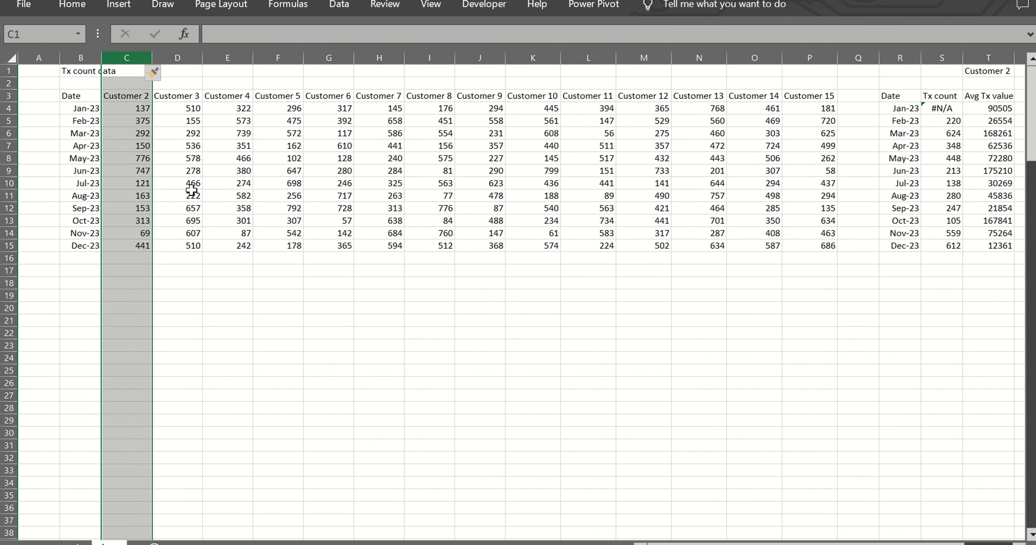
{"action": "left_click", "coordinate": [127, 97]}
{"action": "type", "text": "Customer"}
{"action": "key", "text": "Return"}
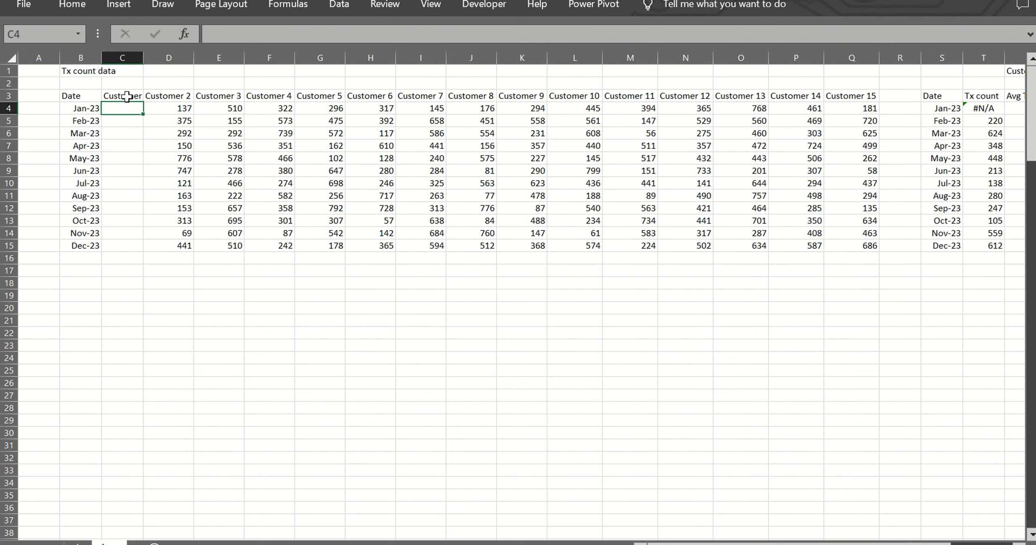
Enter the formula =RANDBETWEEN(50,800) in C4 of the new customer column.
{"action": "type", "text": "=rand"}
{"action": "key", "text": "Escape"}
{"action": "type", "text": "b"}
{"action": "key", "text": "Tab"}
{"action": "type", "text": "50,800"}
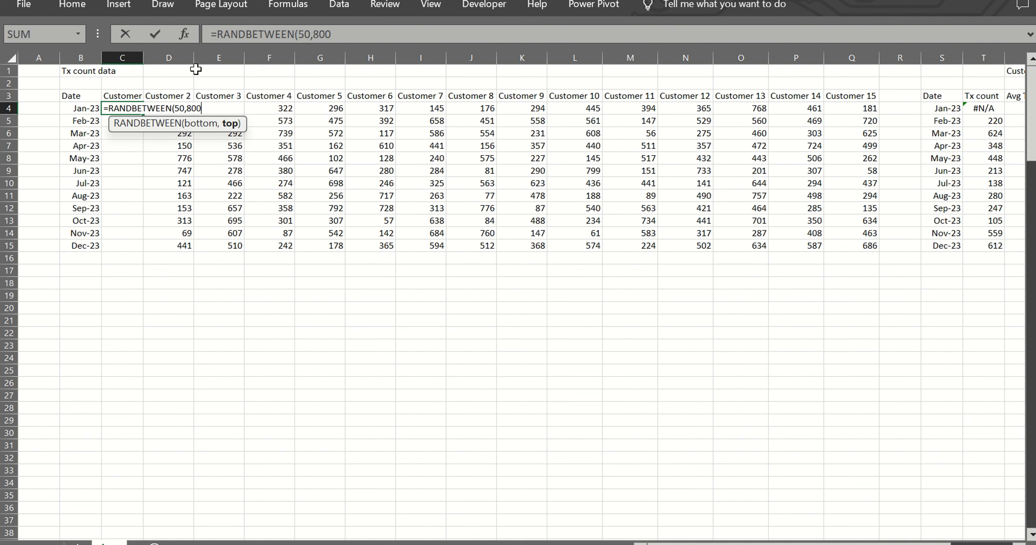
{"action": "key", "text": "Return"}
Copy the number format of D4 onto C4 and fill the C4 formula down to Dec-23 in C15.
{"action": "key", "text": "Up"}
{"action": "key", "text": "Right"}
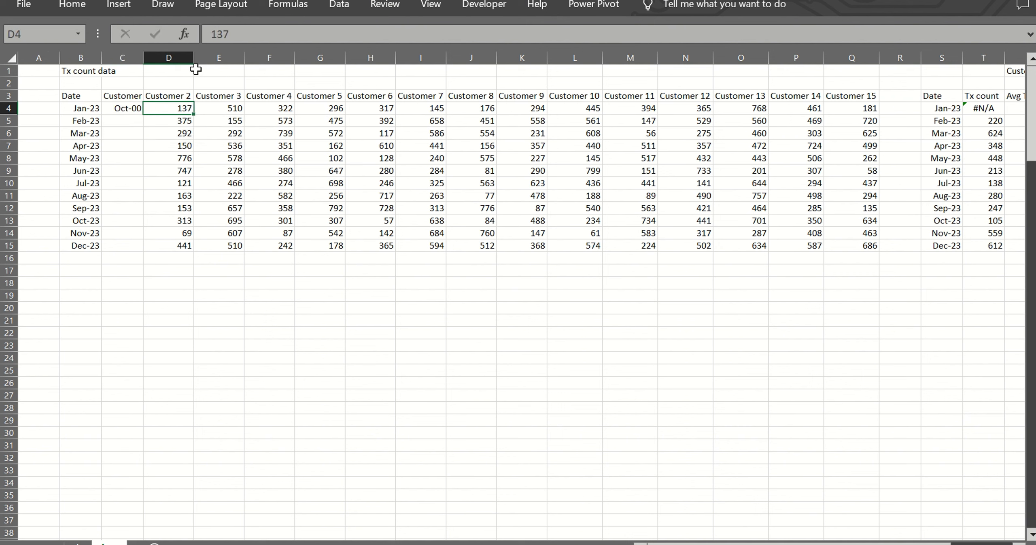
{"action": "key", "text": "ctrl+c"}
{"action": "key", "text": "Left"}
{"action": "double_click", "coordinate": [143, 115]}
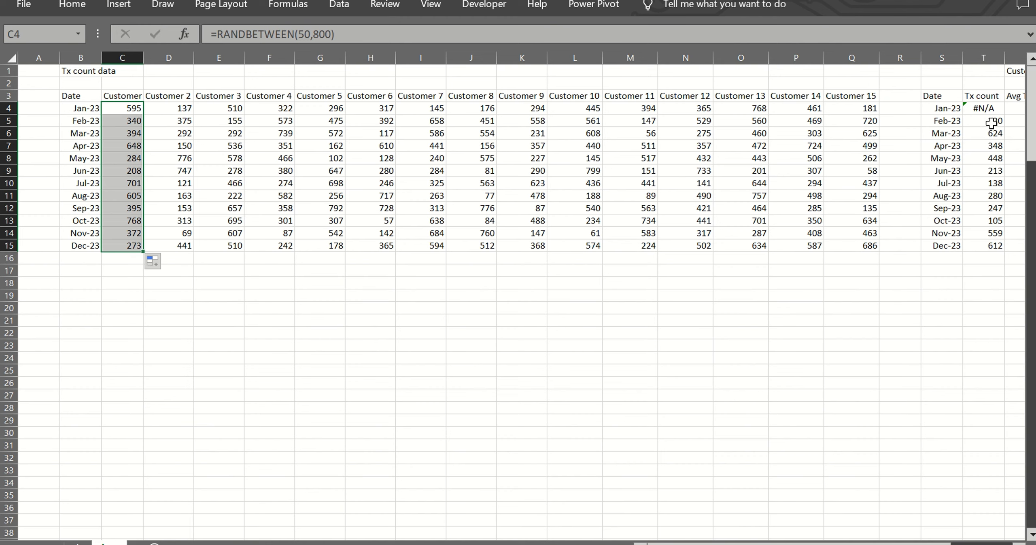
Move the customer selection cell selOption from U1 to T1 and delete the Avg Tx value column.
{"action": "scroll", "coordinate": [954, 96], "scroll_direction": "right", "scroll_amount": 2}
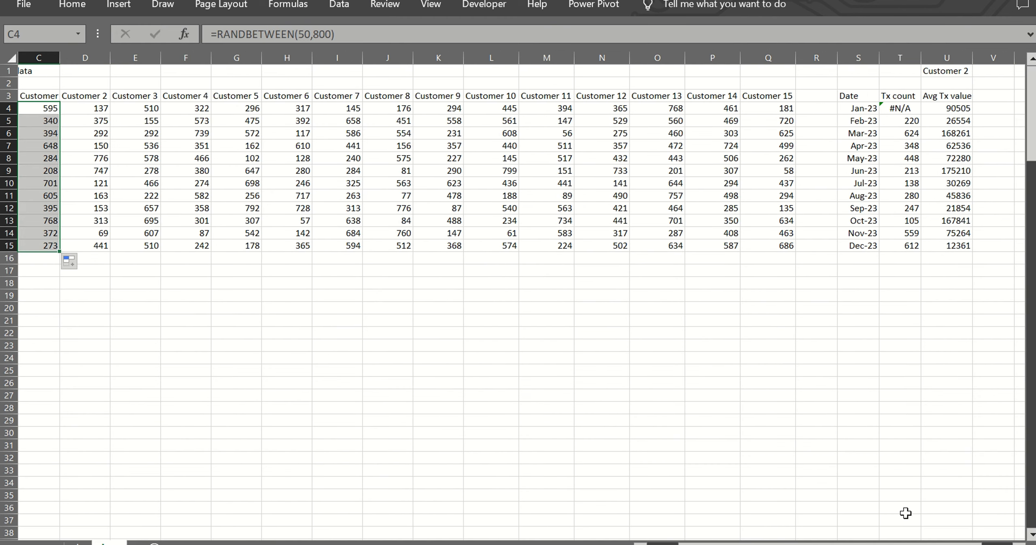
{"action": "scroll", "coordinate": [731, 310], "scroll_direction": "down", "scroll_amount": 2}
{"action": "left_click", "coordinate": [735, 94]}
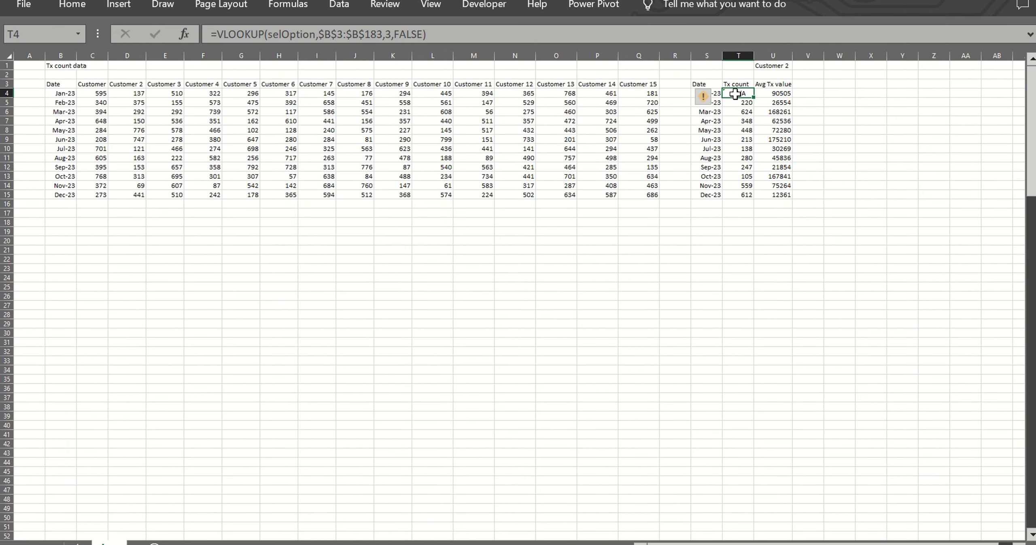
{"action": "left_click", "coordinate": [777, 65]}
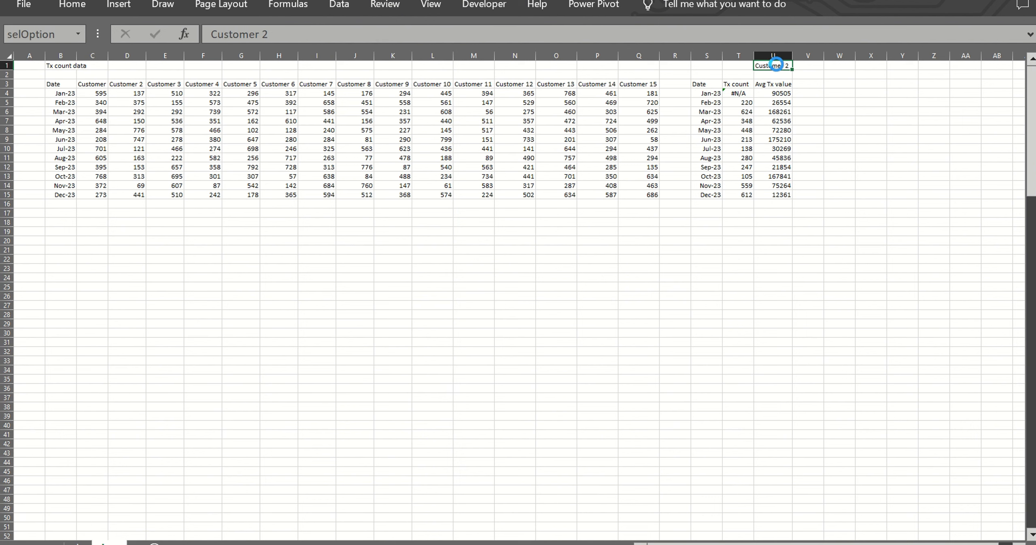
{"action": "left_click", "coordinate": [774, 56]}
{"action": "right_click", "coordinate": [774, 55]}
{"action": "left_click", "coordinate": [815, 215]}
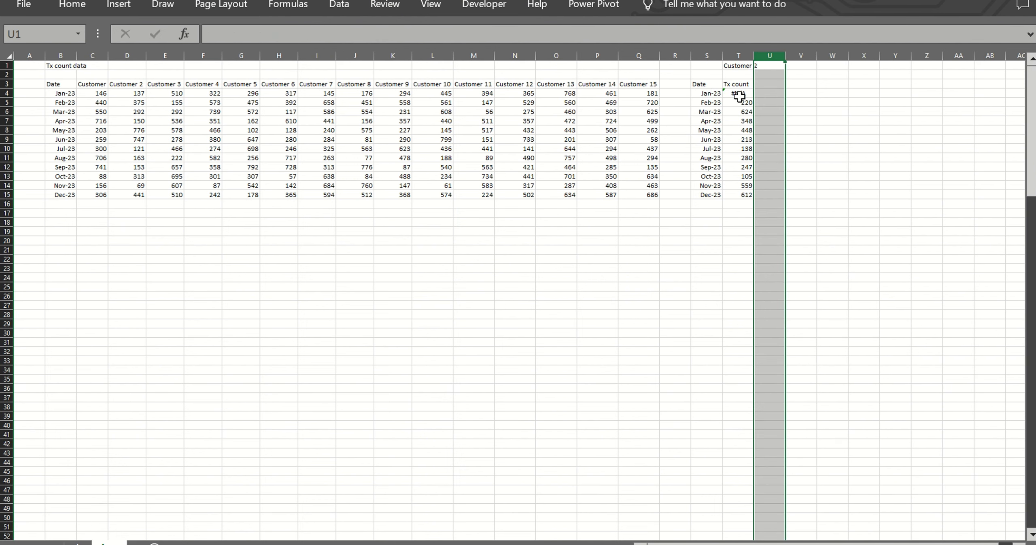
Replace the arguments after selOption in the T4 VLOOKUP with the absolute table range $B$3:$Q$15.
{"action": "left_click", "coordinate": [739, 94]}
{"action": "left_click", "coordinate": [453, 34]}
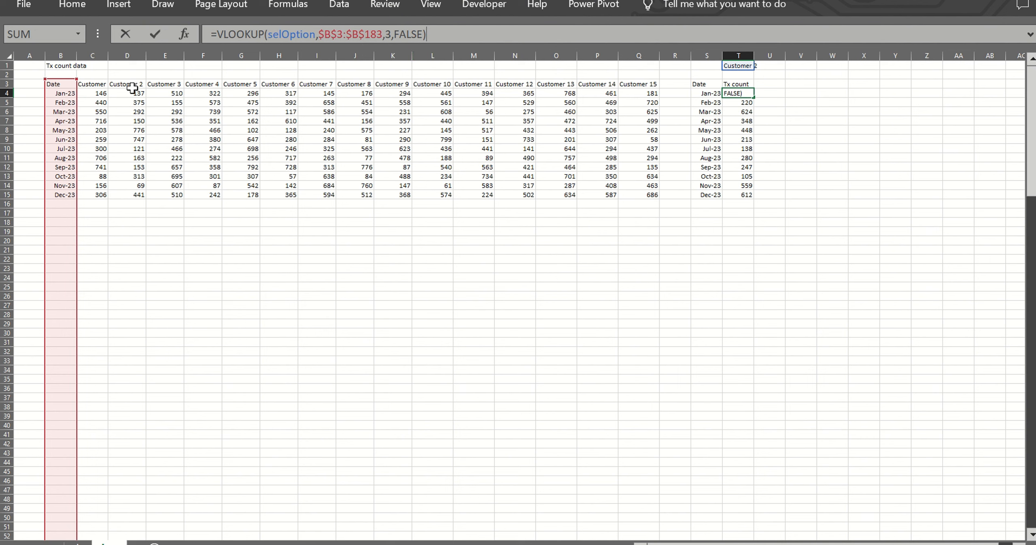
{"action": "left_click_drag", "start_coordinate": [388, 42], "coordinate": [319, 34]}
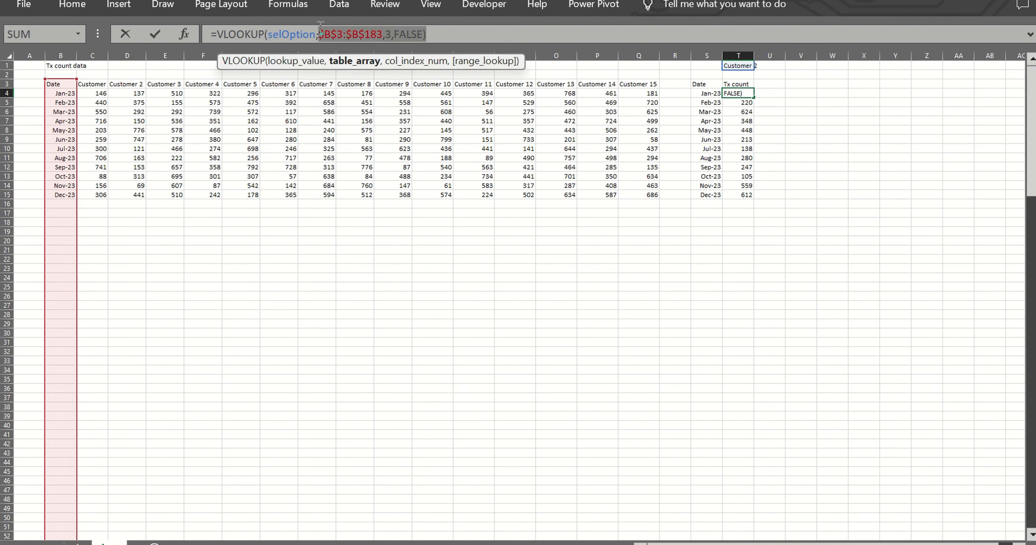
{"action": "key", "text": "BackSpace"}
{"action": "left_click_drag", "start_coordinate": [52, 86], "coordinate": [633, 194]}
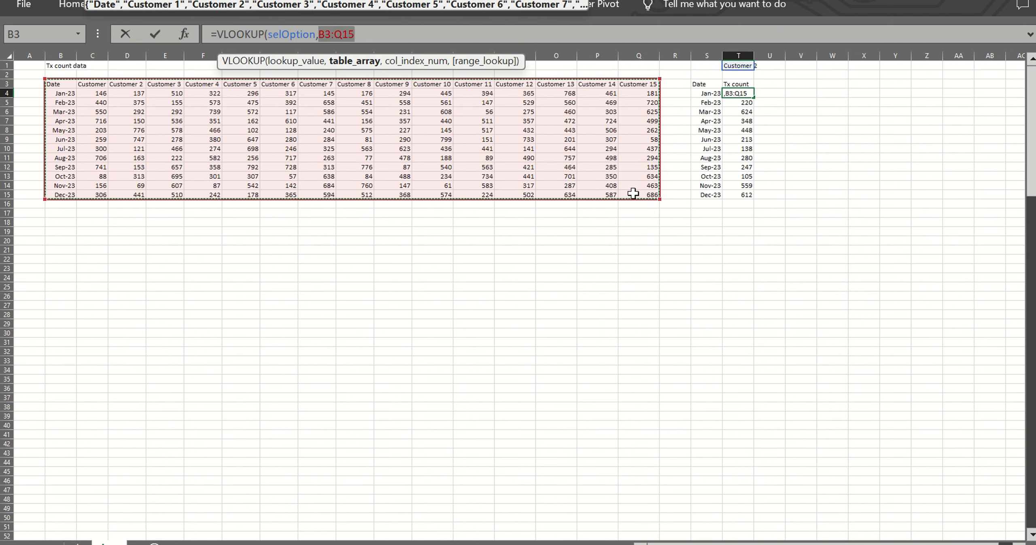
{"action": "key", "text": "F4"}
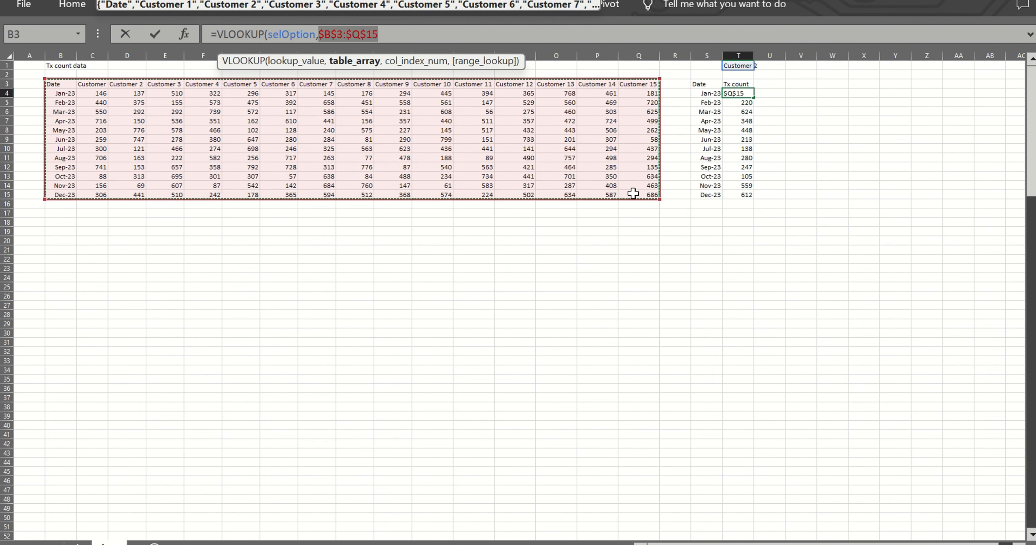
{"action": "type", "text": ","}
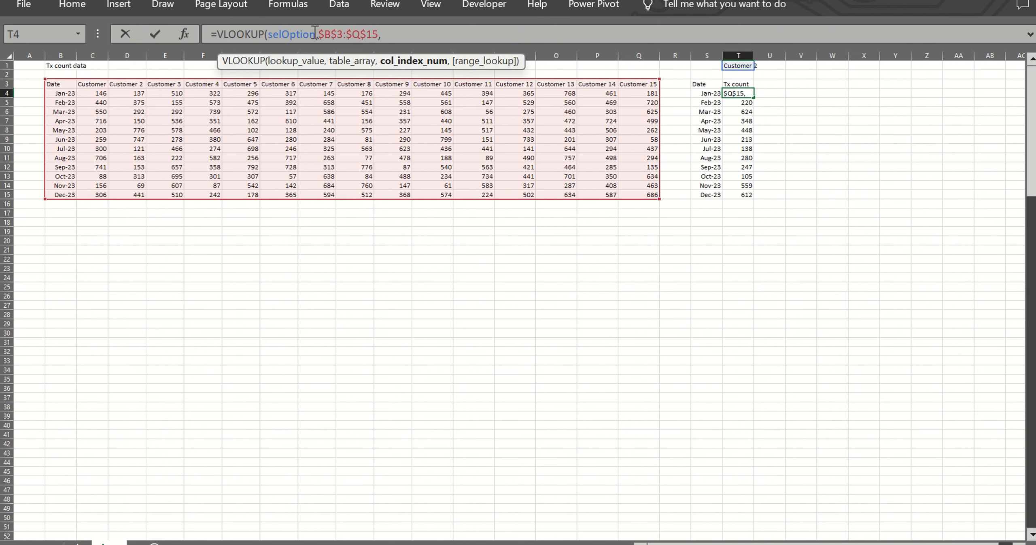
Change the lookup value of the T4 VLOOKUP to the date cell S4.
{"action": "left_click", "coordinate": [315, 34]}
{"action": "key", "text": "BackSpace"}
{"action": "key", "text": "BackSpace"}
{"action": "key", "text": "BackSpace"}
{"action": "key", "text": "BackSpace"}
{"action": "key", "text": "BackSpace"}
{"action": "key", "text": "BackSpace"}
{"action": "key", "text": "BackSpace"}
{"action": "key", "text": "BackSpace"}
{"action": "key", "text": "BackSpace"}
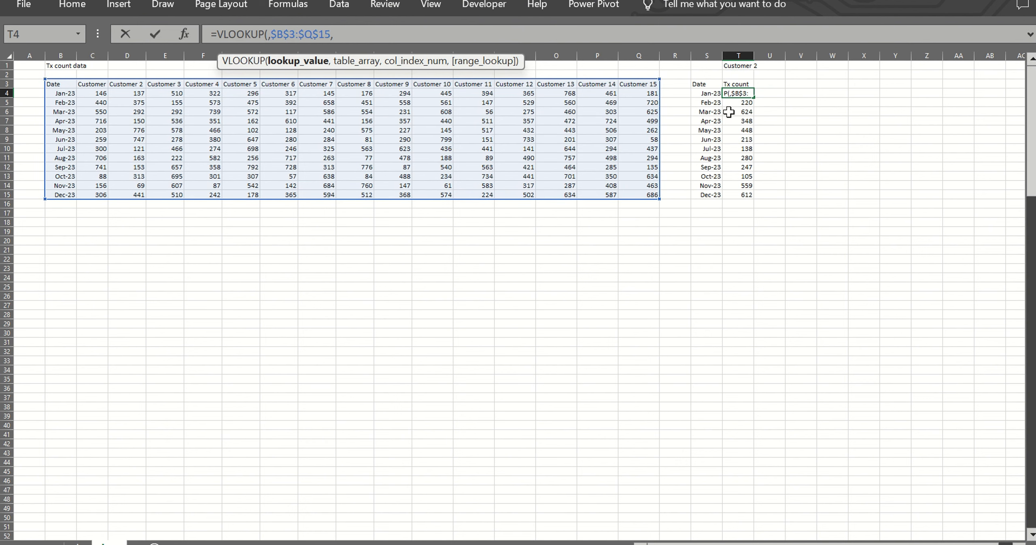
{"action": "left_click", "coordinate": [707, 93]}
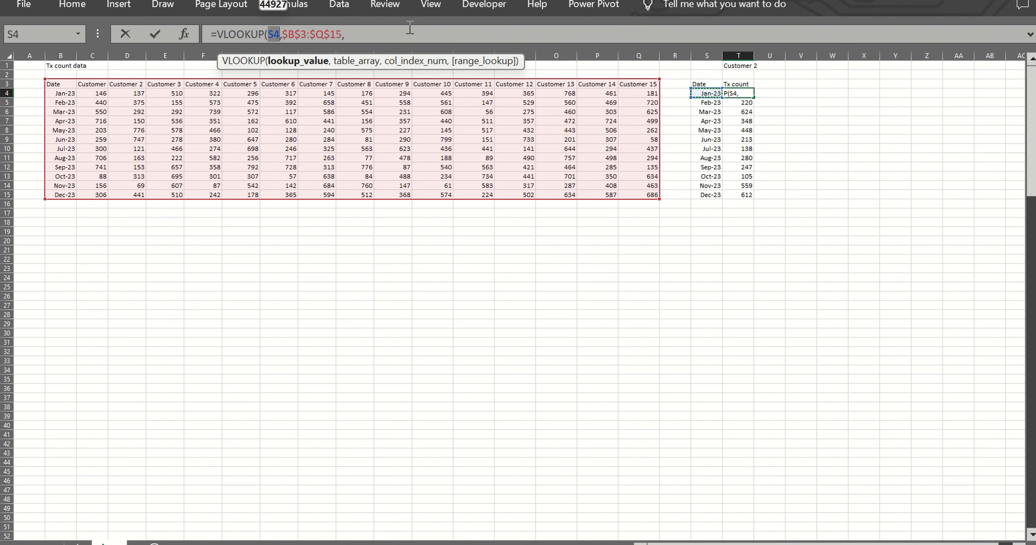
Add MATCH(selOption,$B$3:$Q$3,0) as the column index of the T4 VLOOKUP and complete the formula.
{"action": "left_click", "coordinate": [409, 34]}
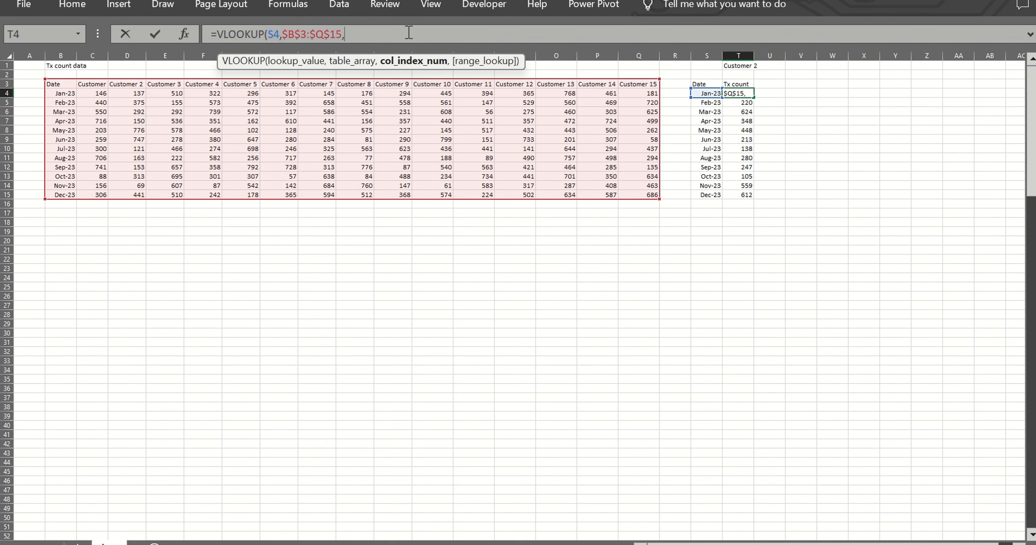
{"action": "type", "text": "MATCH("}
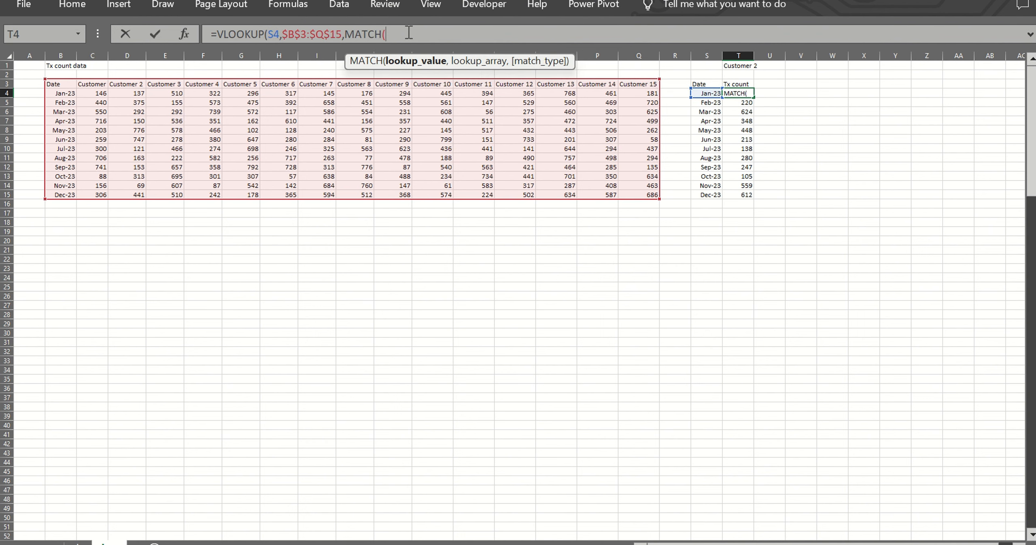
{"action": "left_click", "coordinate": [745, 67]}
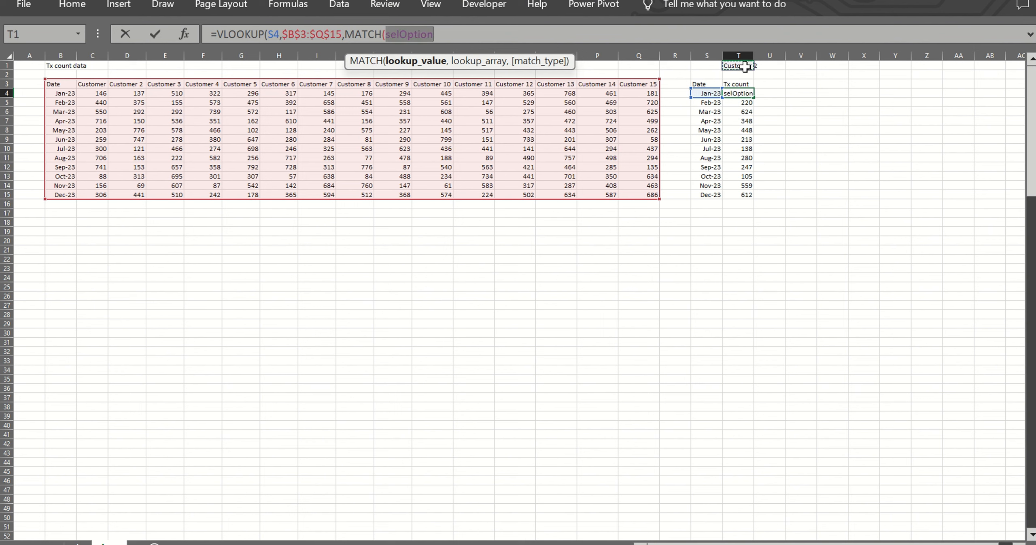
{"action": "type", "text": ","}
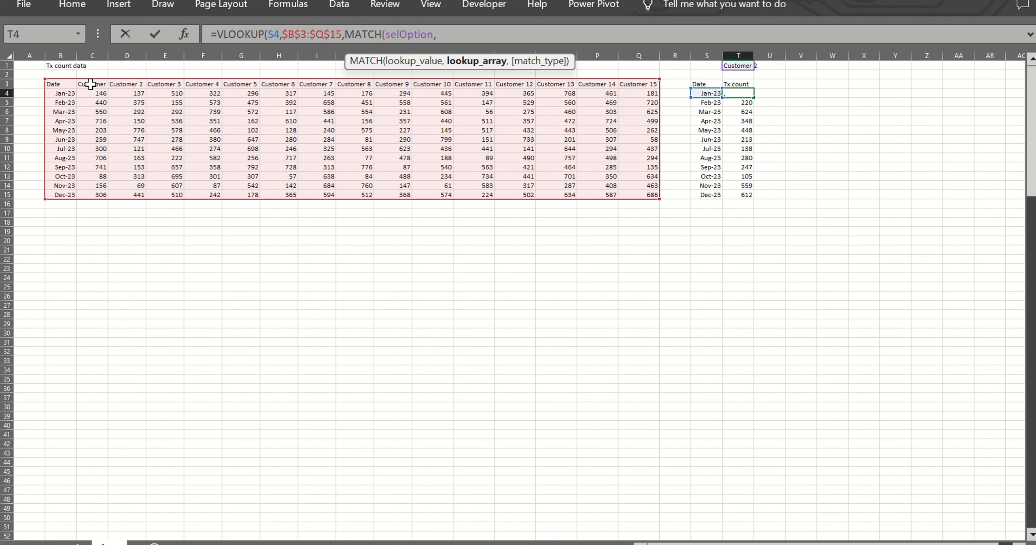
{"action": "left_click_drag", "start_coordinate": [60, 84], "coordinate": [627, 83]}
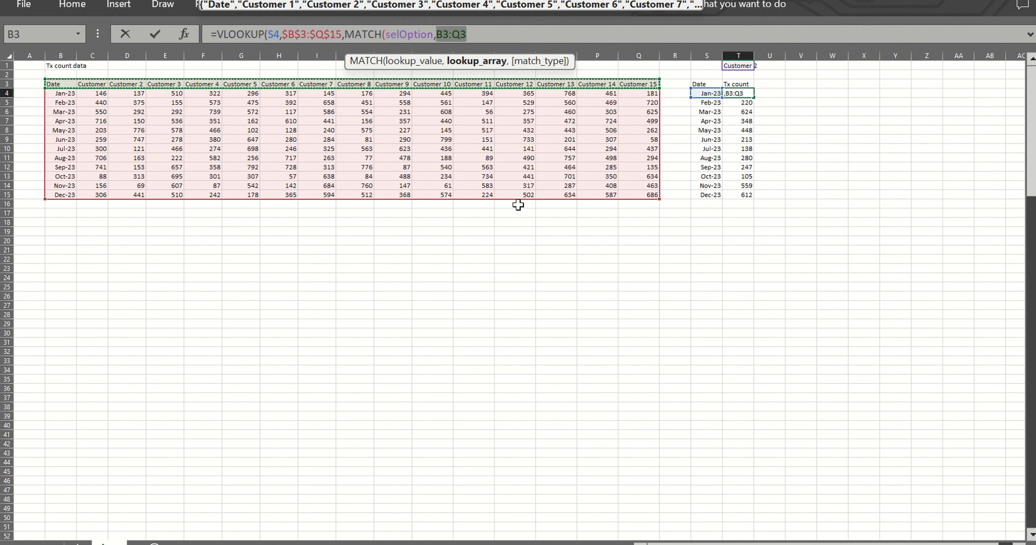
{"action": "key", "text": "F4"}
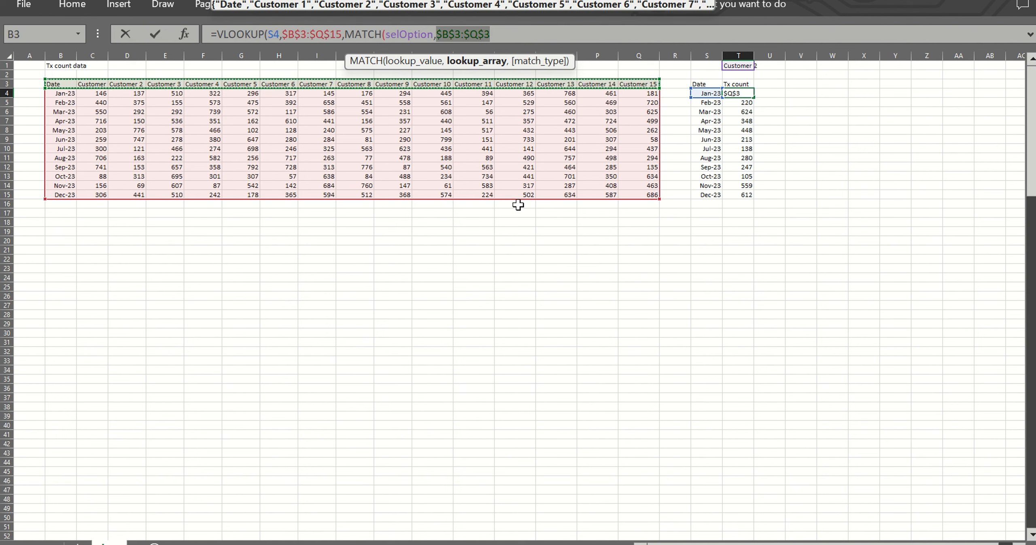
{"action": "type", "text": ","}
{"action": "type", "text": "0))"}
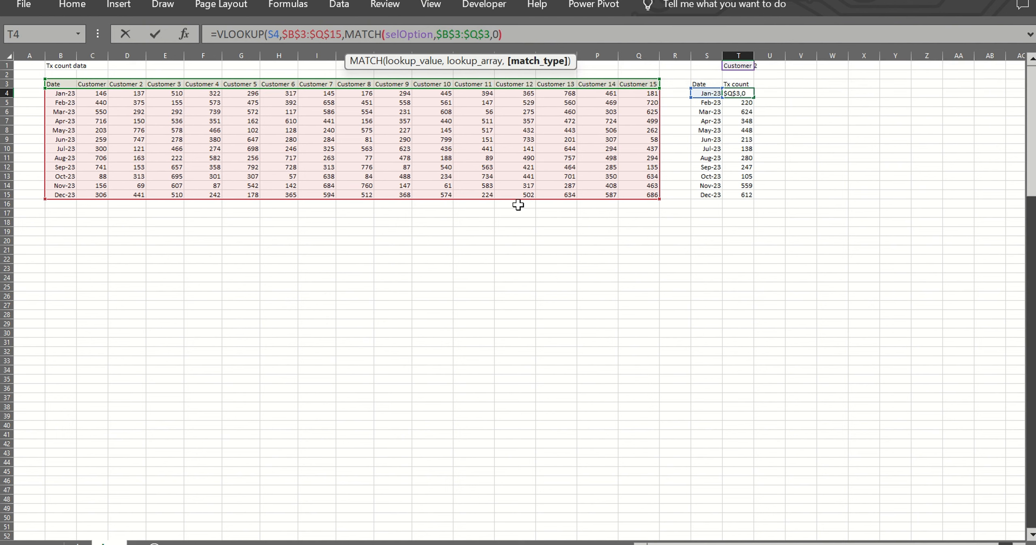
{"action": "key", "text": "Return"}
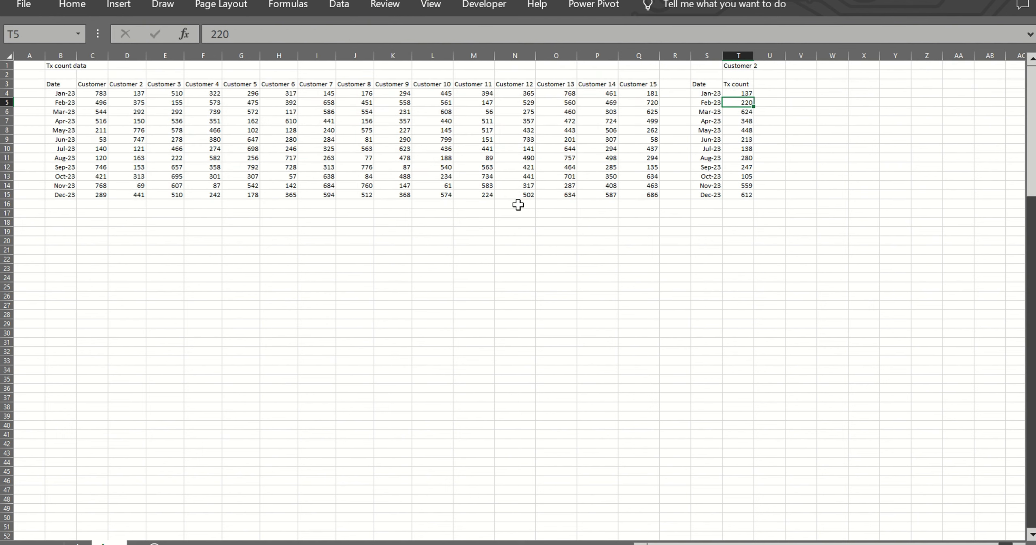
Add FALSE as the range lookup argument in T4 and fill the formula down to Dec-23 in T15.
{"action": "key", "text": "Up"}
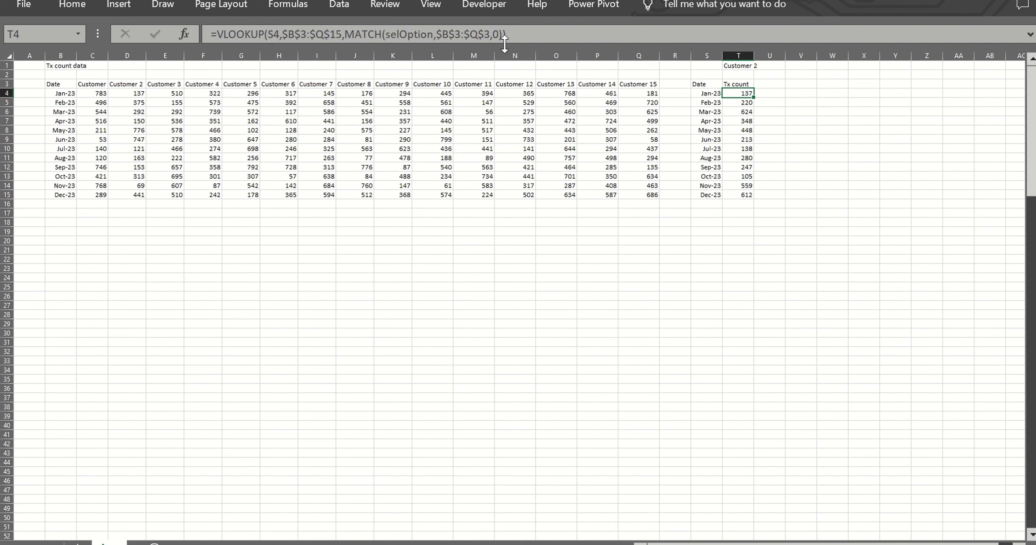
{"action": "left_click", "coordinate": [505, 36]}
{"action": "type", "text": ",FA"}
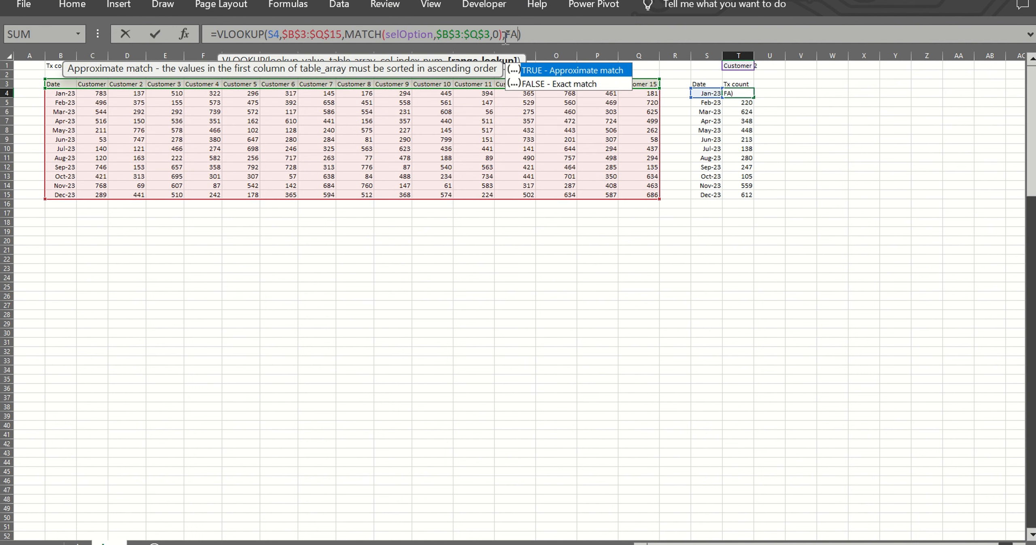
{"action": "type", "text": "LSE"}
{"action": "key", "text": "Return"}
{"action": "key", "text": "Up"}
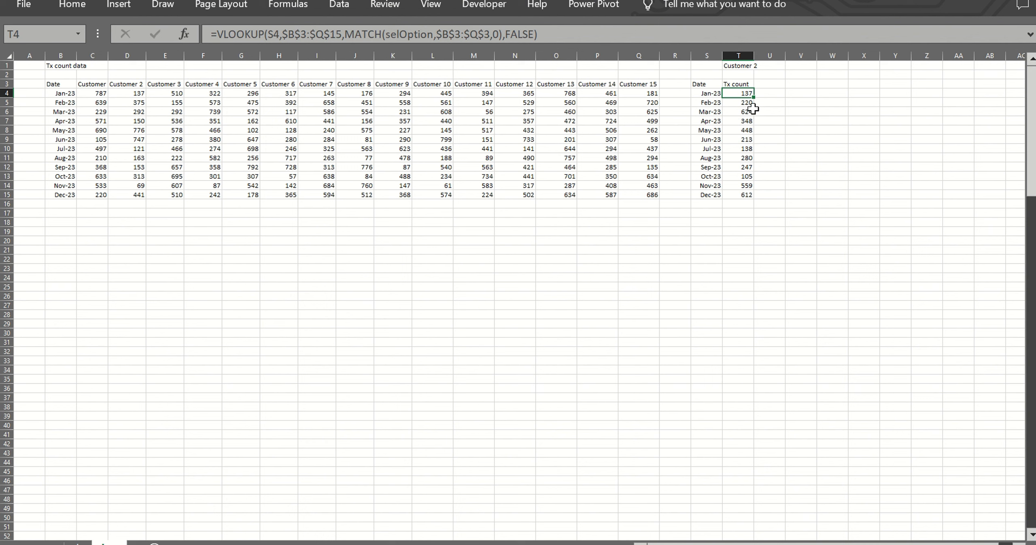
{"action": "double_click", "coordinate": [754, 97]}
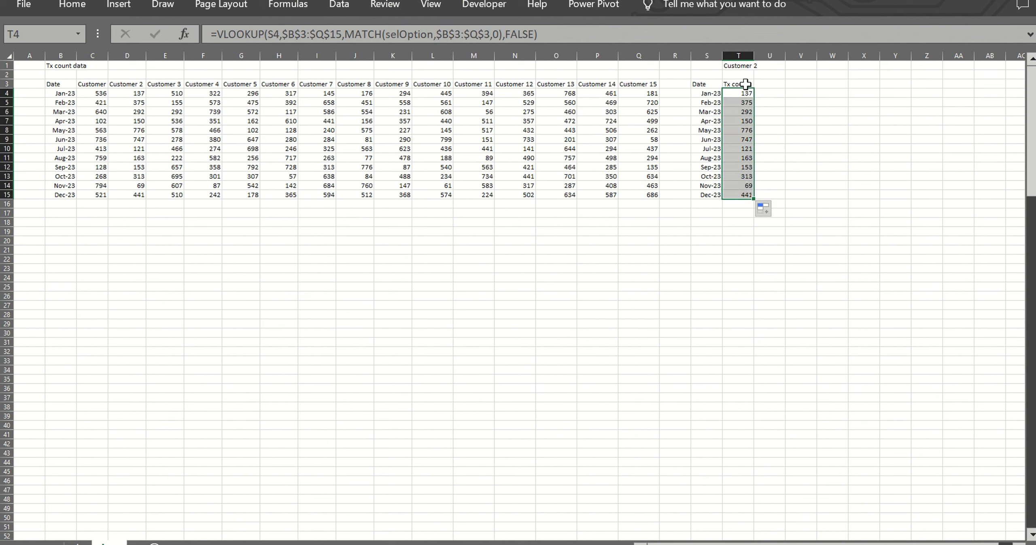
Change the selected customer in T1 to Customer 4.
{"action": "left_click", "coordinate": [740, 66]}
{"action": "left_click", "coordinate": [529, 37]}
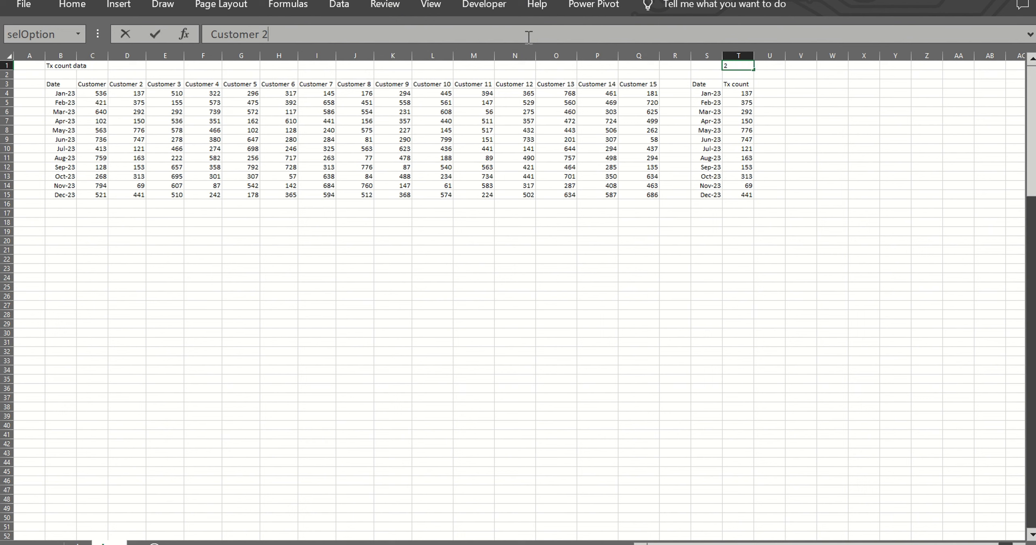
{"action": "type", "text": "4"}
{"action": "key", "text": "Return"}
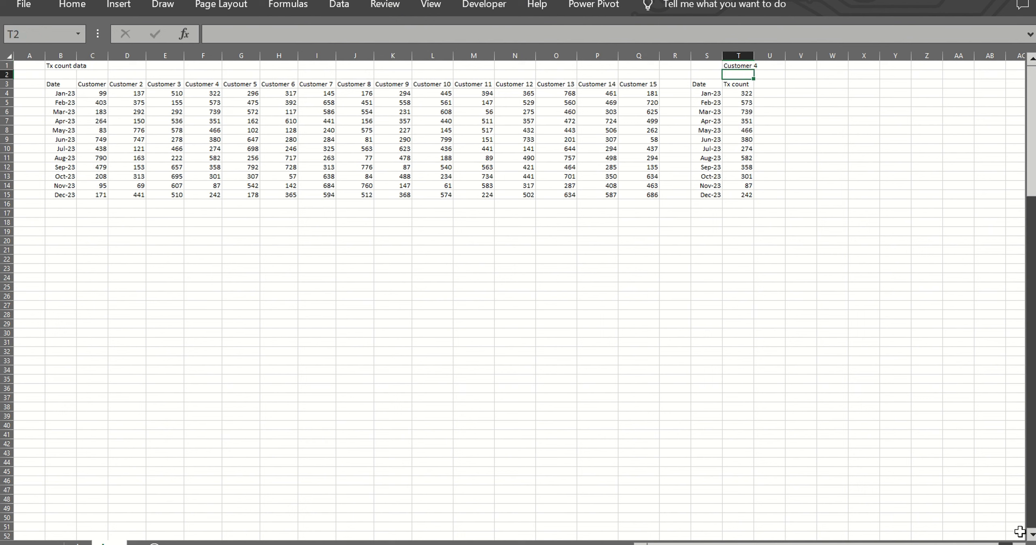
On the report sheet, enter =SUM(data!C4:C15) in C10 and fill it across to Customer 15 in Q10.
{"action": "scroll", "coordinate": [520, 295], "scroll_direction": "up", "scroll_amount": 2}
{"action": "scroll", "coordinate": [761, 325], "scroll_direction": "up", "scroll_amount": 1}
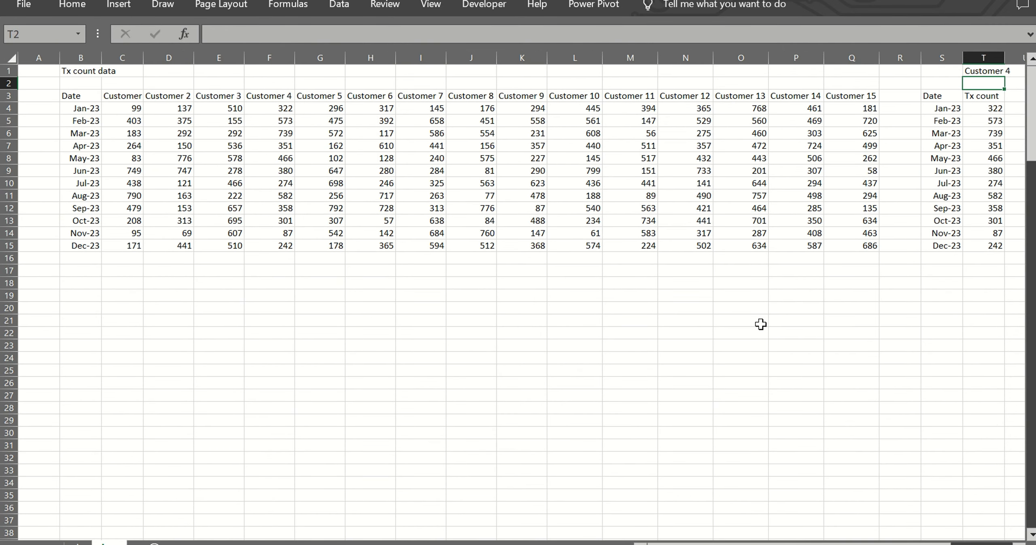
{"action": "left_click", "coordinate": [77, 543]}
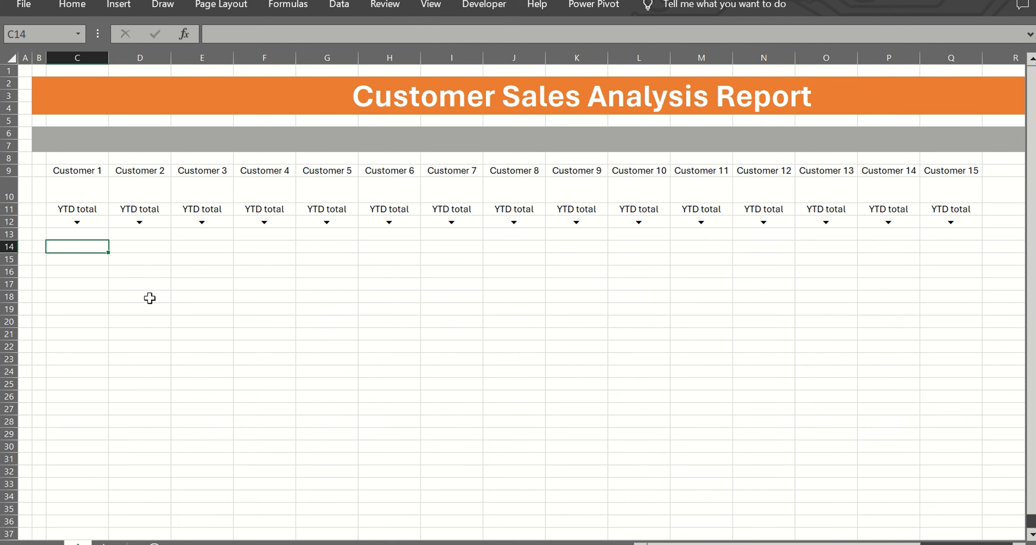
{"action": "left_click", "coordinate": [80, 191]}
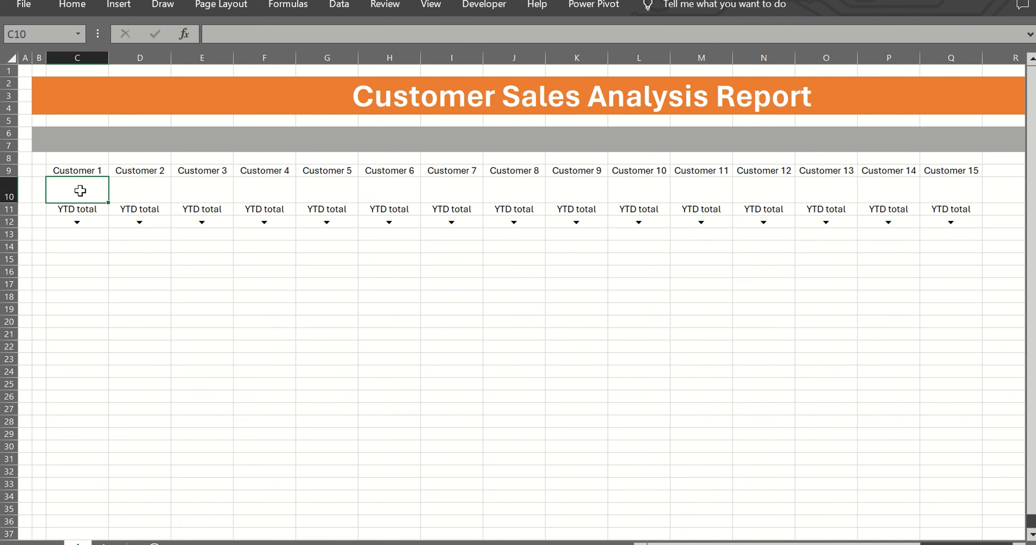
{"action": "type", "text": "=SUM("}
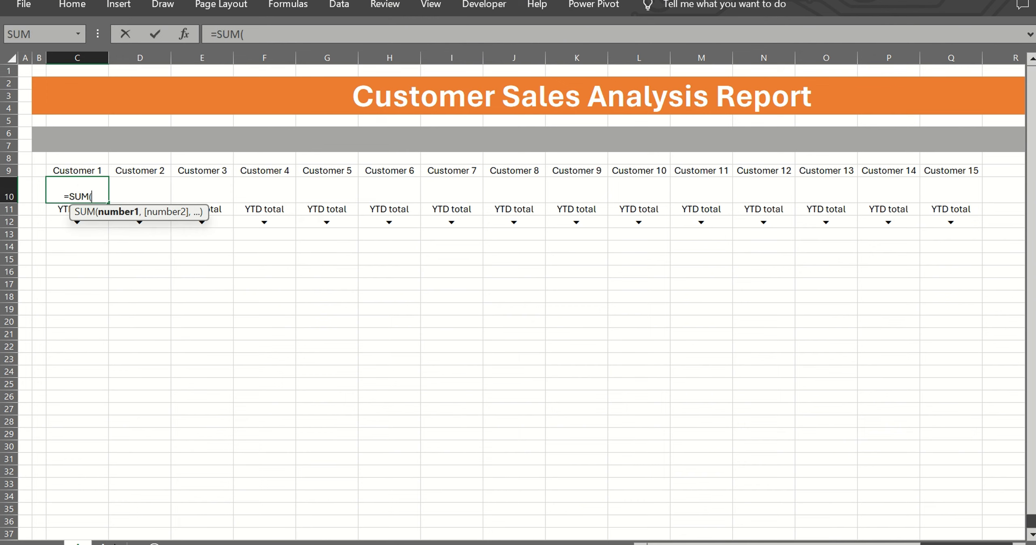
{"action": "left_click", "coordinate": [107, 543]}
{"action": "left_click_drag", "start_coordinate": [104, 108], "coordinate": [99, 242]}
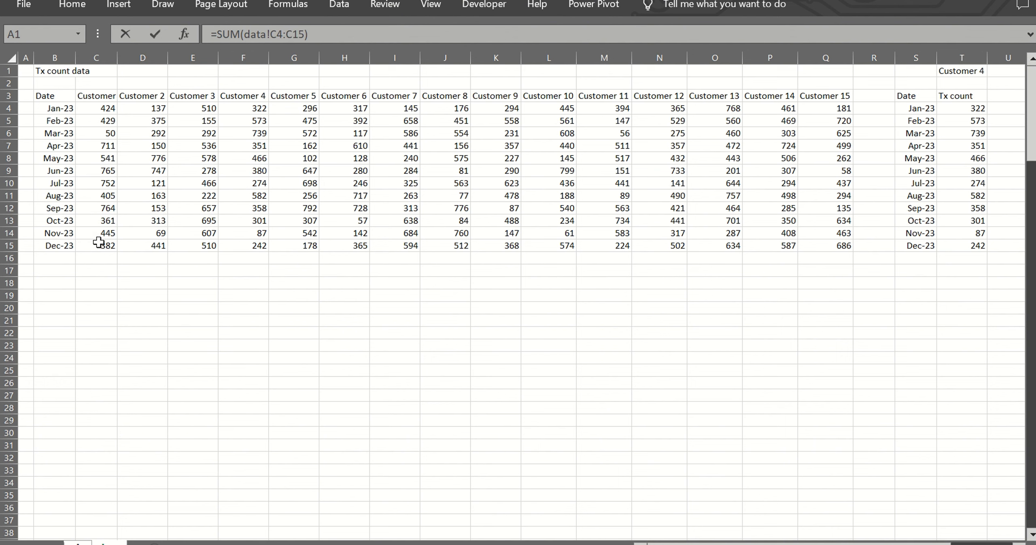
{"action": "key", "text": "ctrl+Return"}
{"action": "left_click_drag", "start_coordinate": [110, 203], "coordinate": [971, 204]}
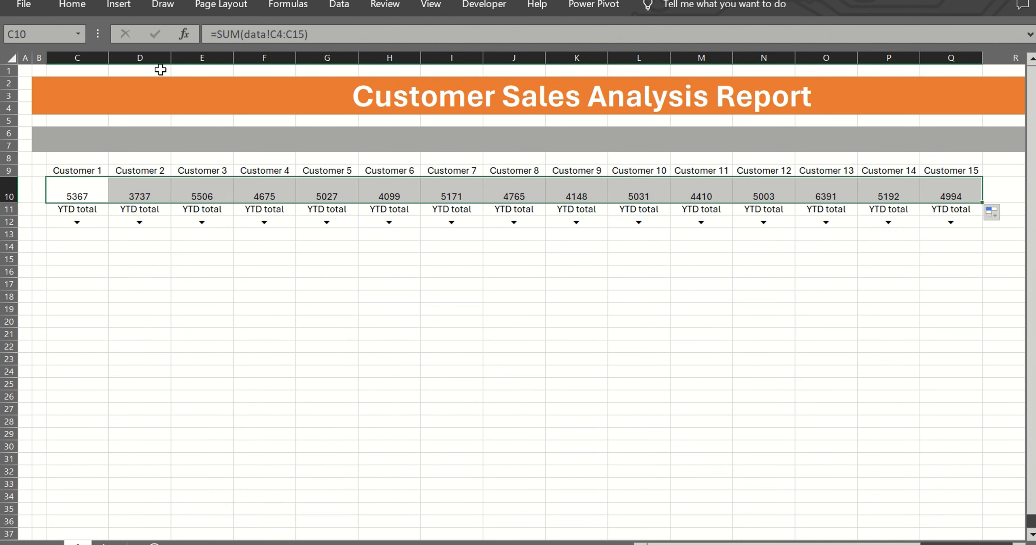
Middle-align the totals in C10:Q10 vertically, make them bold and enlarge the font to 16.
{"action": "left_click", "coordinate": [72, 5]}
{"action": "left_click", "coordinate": [289, 34]}
{"action": "left_click", "coordinate": [92, 58]}
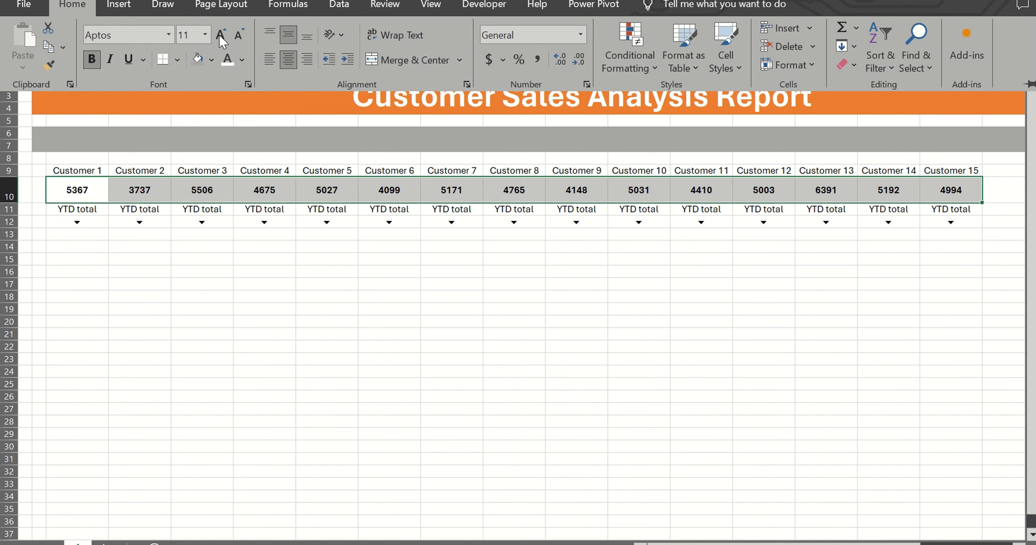
{"action": "left_click", "coordinate": [221, 35]}
{"action": "left_click", "coordinate": [221, 34]}
{"action": "left_click", "coordinate": [221, 34]}
Format the totals in C10:Q10 with thousands separators and no decimal places.
{"action": "left_click", "coordinate": [538, 59]}
{"action": "left_click", "coordinate": [579, 60]}
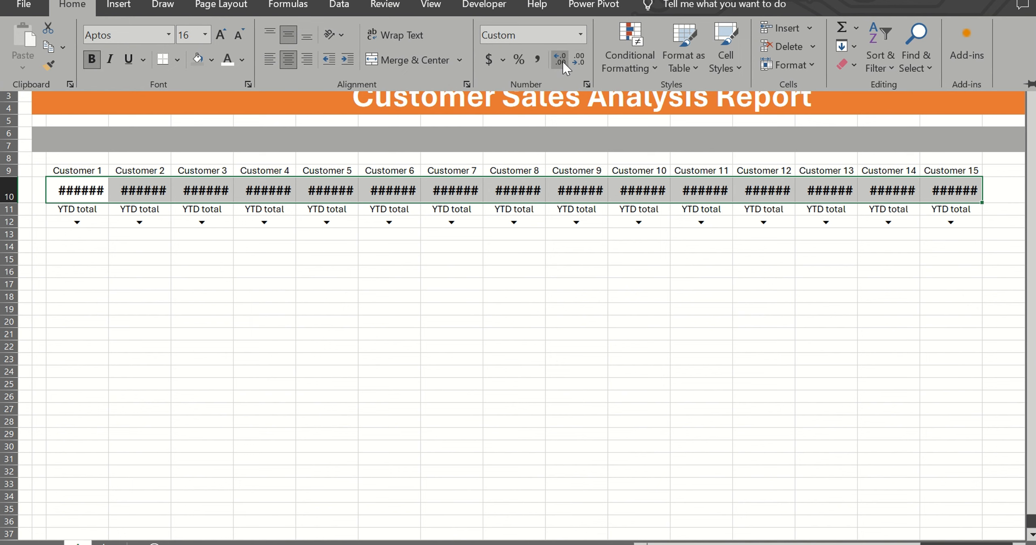
{"action": "left_click", "coordinate": [579, 60]}
Set the totals in C10:Q10 to middle vertical and left horizontal alignment.
{"action": "left_click", "coordinate": [306, 36]}
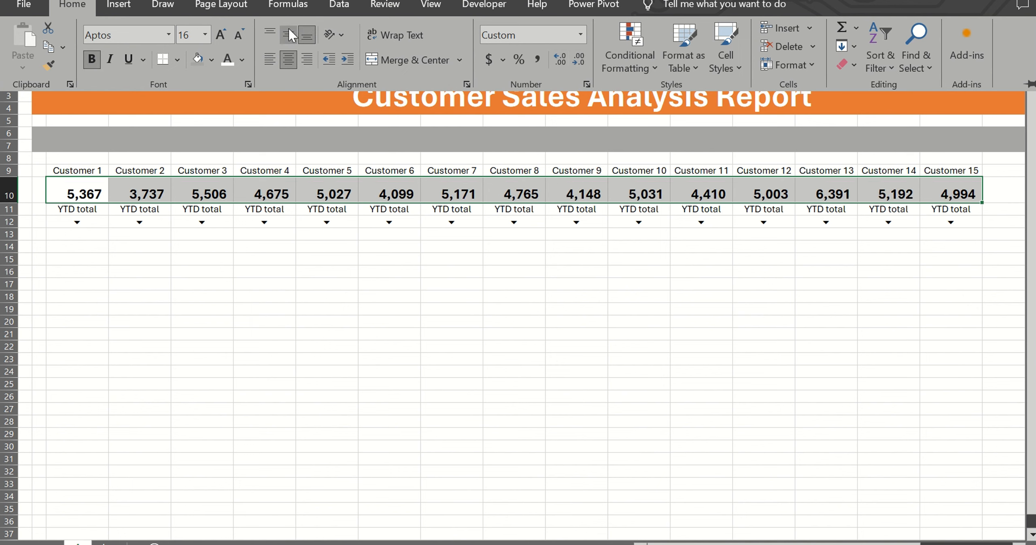
{"action": "left_click", "coordinate": [288, 34]}
{"action": "left_click", "coordinate": [275, 60]}
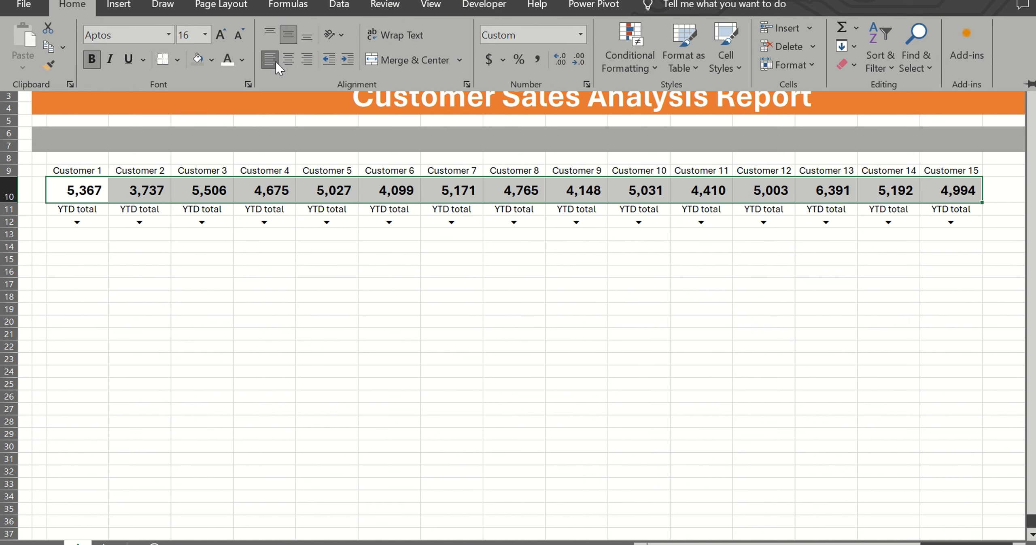
Set the number format of the YTD totals in C10:Q10 to General.
{"action": "left_click", "coordinate": [580, 35]}
{"action": "left_click", "coordinate": [533, 55]}
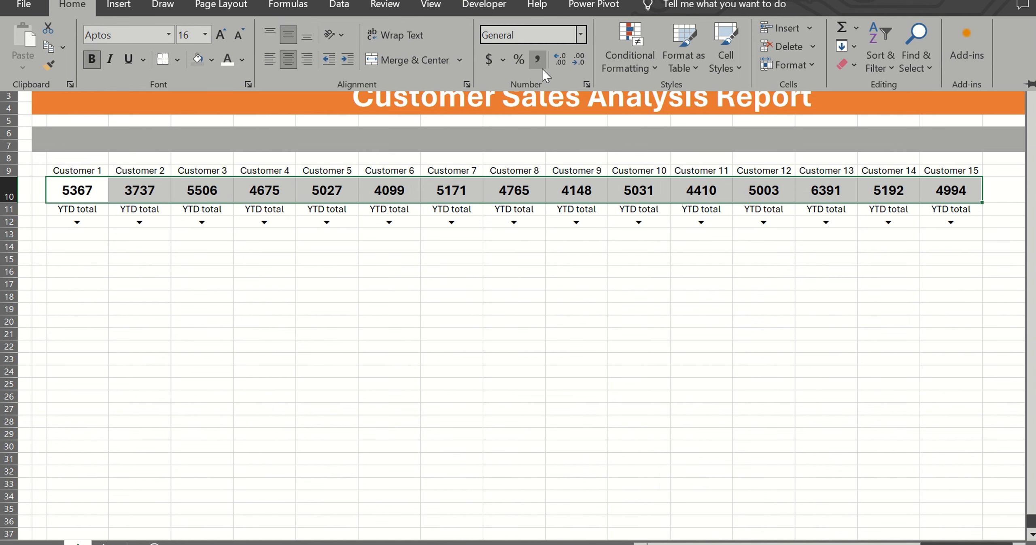
On the data sheet, insert a clustered column chart from the Date and Tx count lookup table in S3:T15.
{"action": "left_click", "coordinate": [97, 245]}
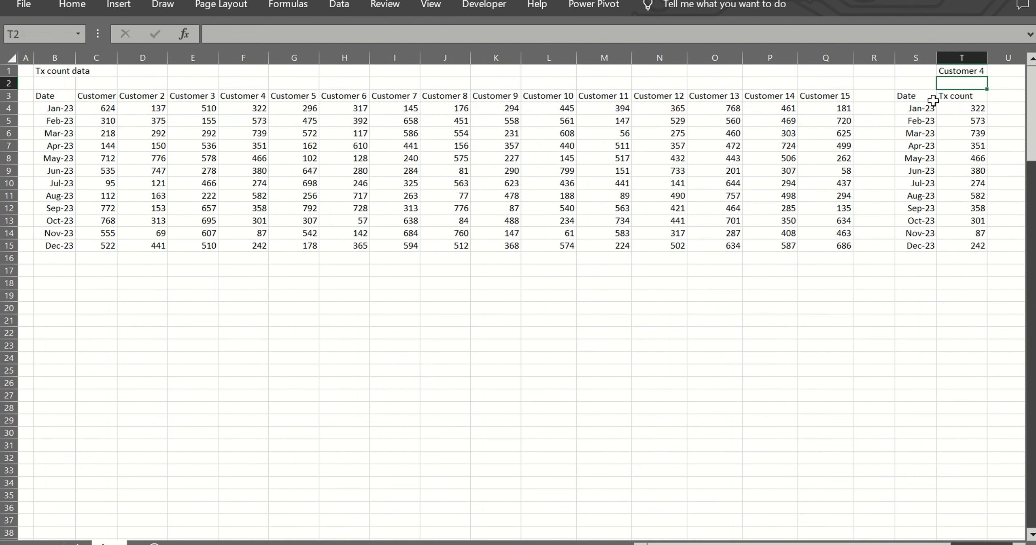
{"action": "left_click_drag", "start_coordinate": [933, 100], "coordinate": [976, 245]}
{"action": "left_click", "coordinate": [119, 5]}
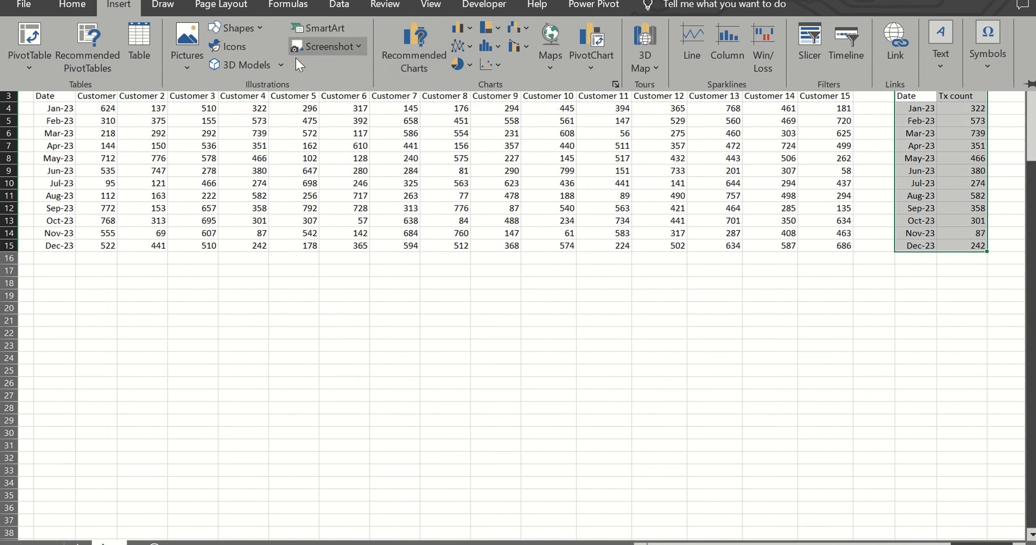
{"action": "left_click", "coordinate": [460, 26]}
{"action": "left_click", "coordinate": [466, 65]}
Move the new column chart to cell C14 of the report sheet and widen it to reach across column Q.
{"action": "key", "text": "ctrl+x"}
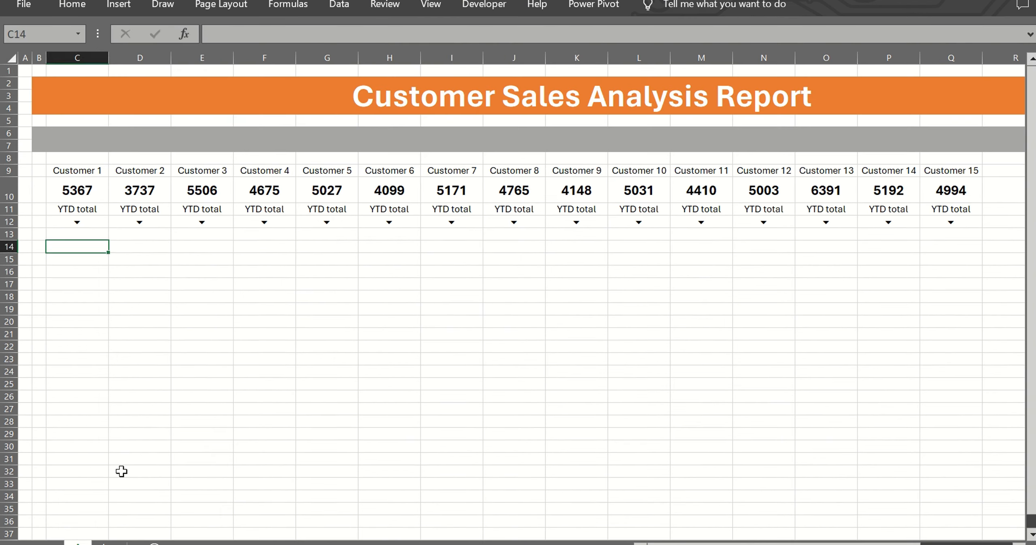
{"action": "key", "text": "ctrl+v"}
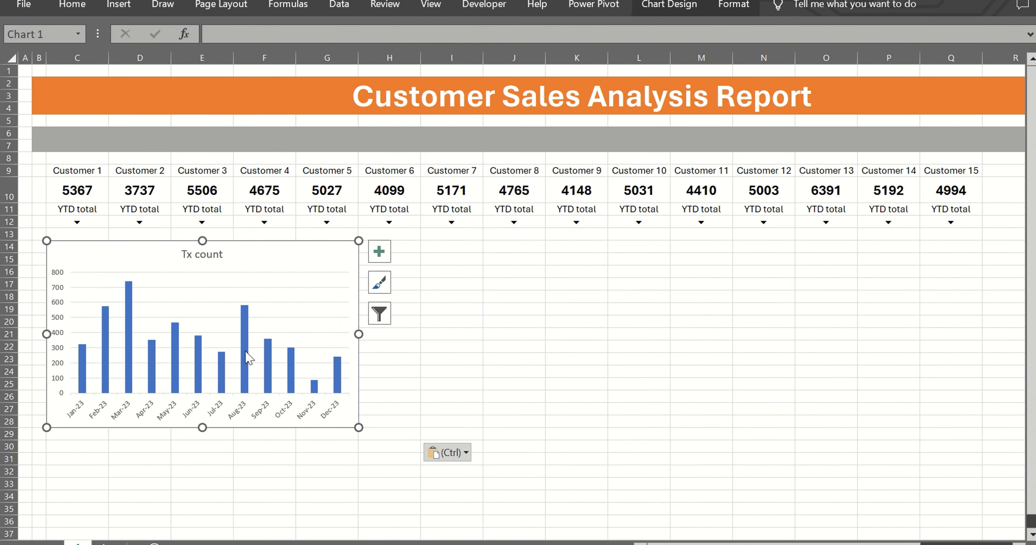
{"action": "left_click_drag", "start_coordinate": [358, 334], "coordinate": [977, 334]}
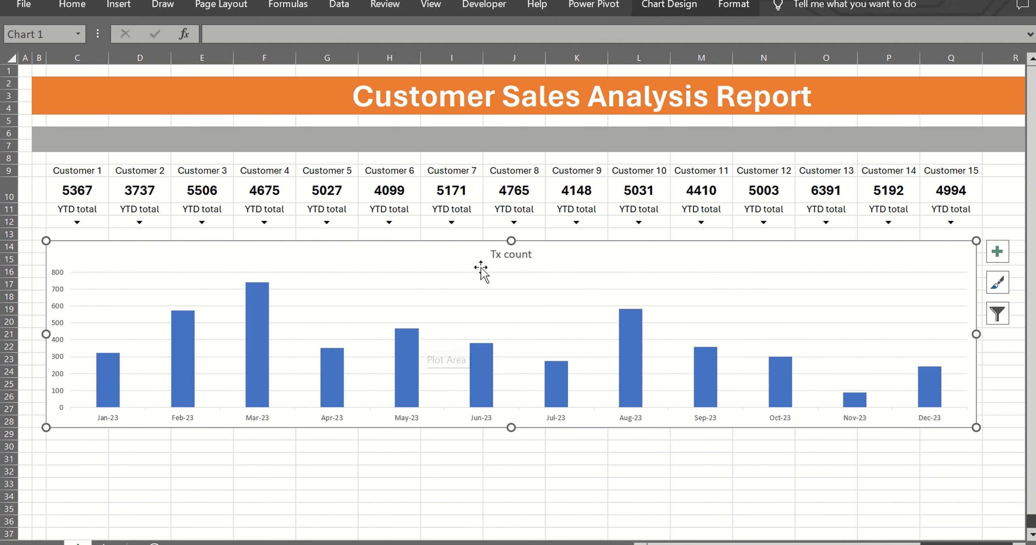
Delete the chart's Tx count title.
{"action": "left_click", "coordinate": [497, 255]}
{"action": "key", "text": "Delete"}
Change the chart's colours to the orange palette and apply the dark chart style with glowing outlined bars.
{"action": "left_click", "coordinate": [734, 5]}
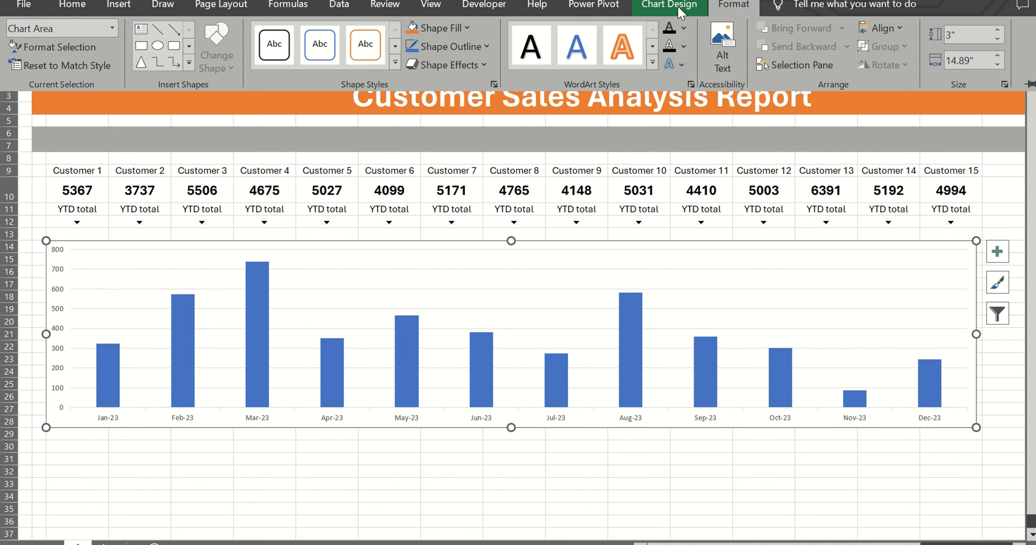
{"action": "left_click", "coordinate": [679, 8]}
{"action": "left_click", "coordinate": [733, 62]}
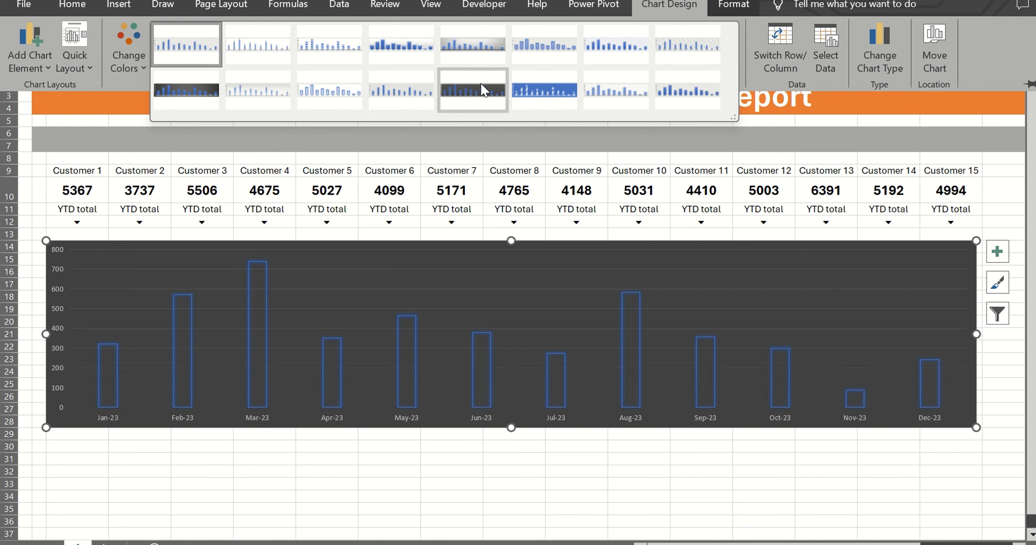
{"action": "left_click", "coordinate": [129, 53]}
{"action": "left_click", "coordinate": [152, 251]}
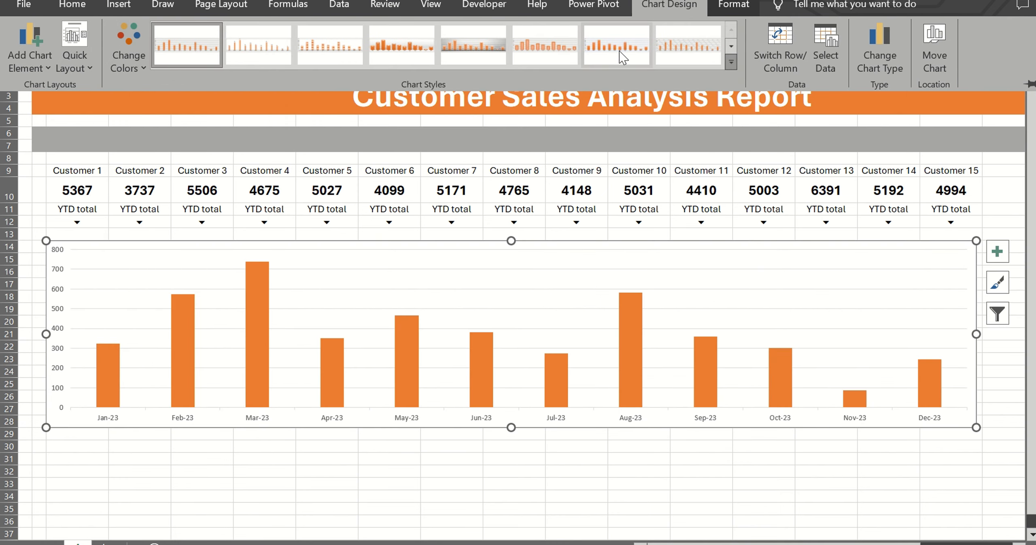
{"action": "left_click", "coordinate": [732, 62]}
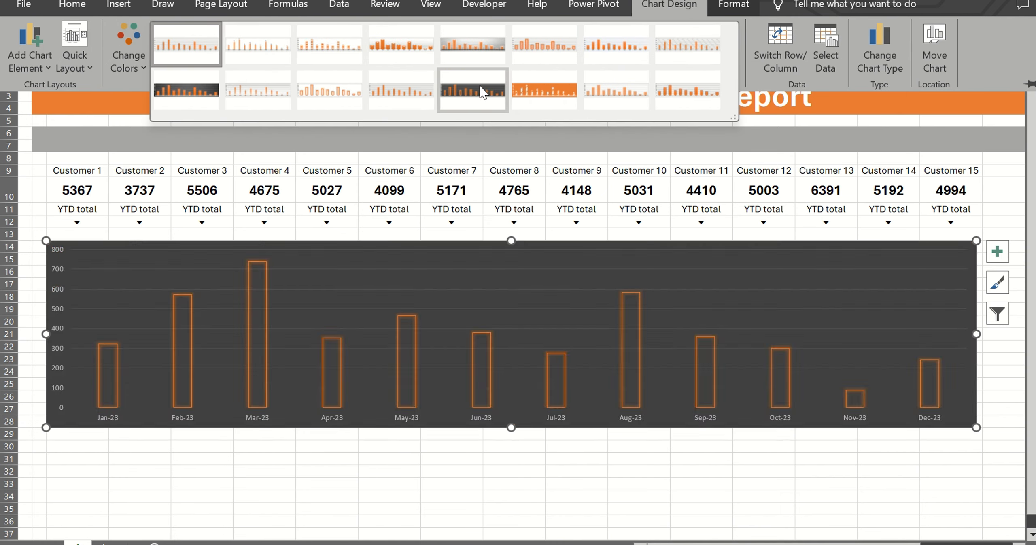
{"action": "left_click", "coordinate": [481, 91]}
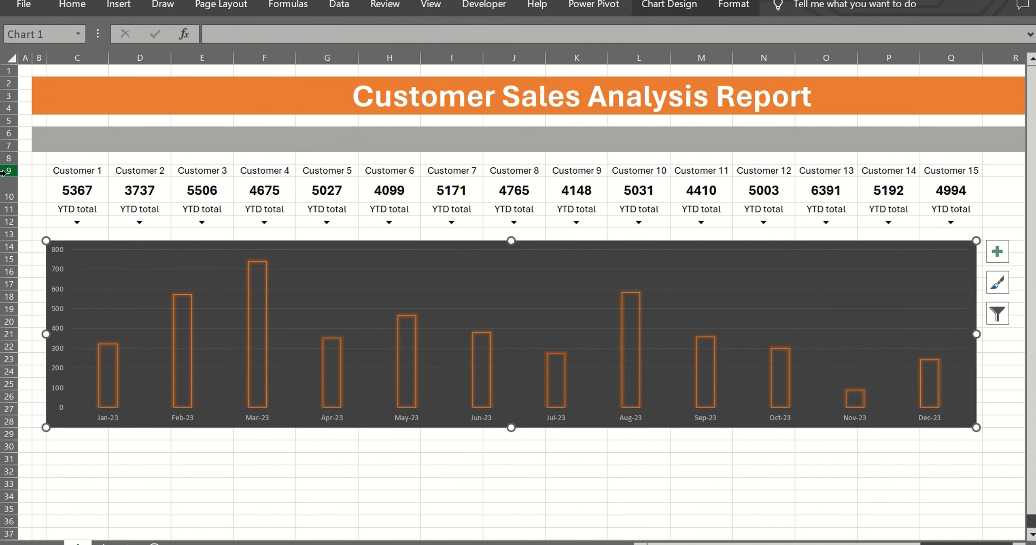
Insert a blank row above the customer names in row 9 and pull the chart's left edge slightly inward.
{"action": "right_click", "coordinate": [4, 171]}
{"action": "left_click", "coordinate": [45, 315]}
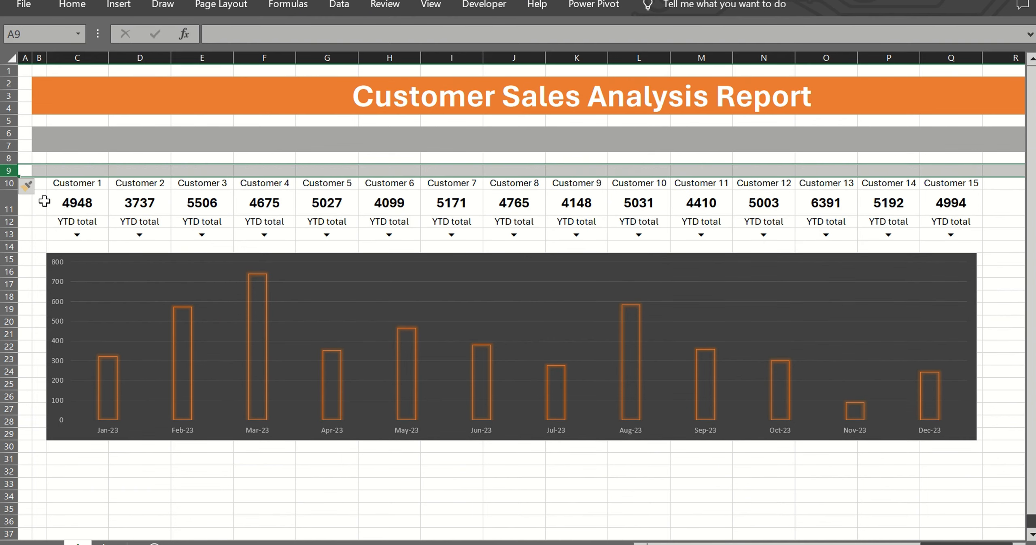
{"action": "left_click", "coordinate": [59, 183]}
{"action": "left_click", "coordinate": [48, 341]}
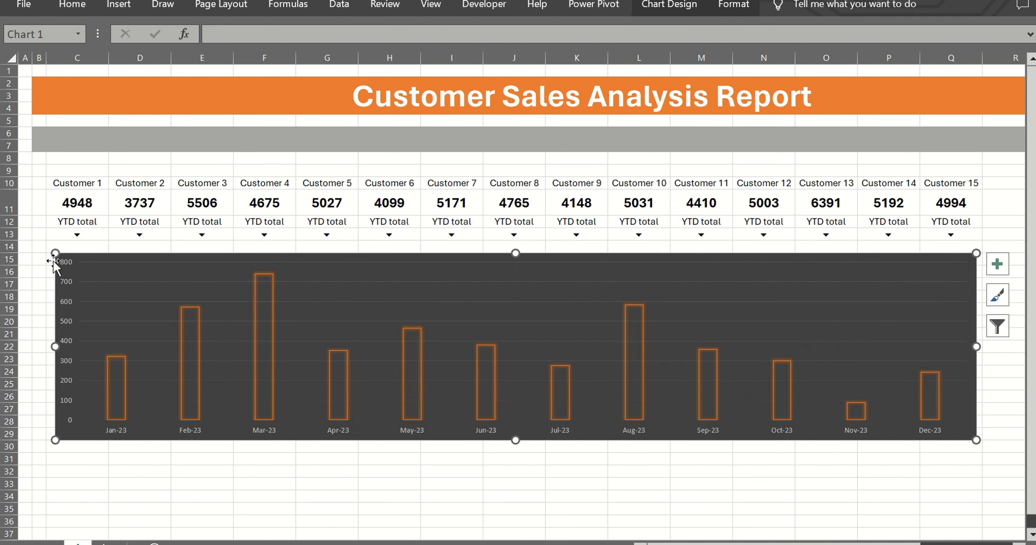
Fill the cells C14:Q30 behind the chart with the theme's Orange, Accent 2.
{"action": "left_click_drag", "start_coordinate": [53, 246], "coordinate": [976, 448]}
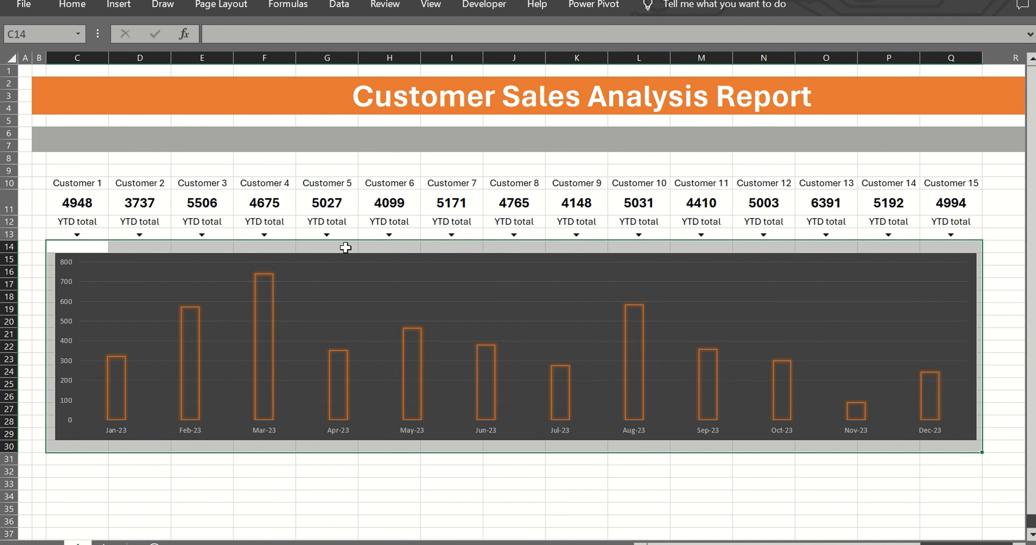
{"action": "key", "text": "alt+h"}
{"action": "key", "text": "h"}
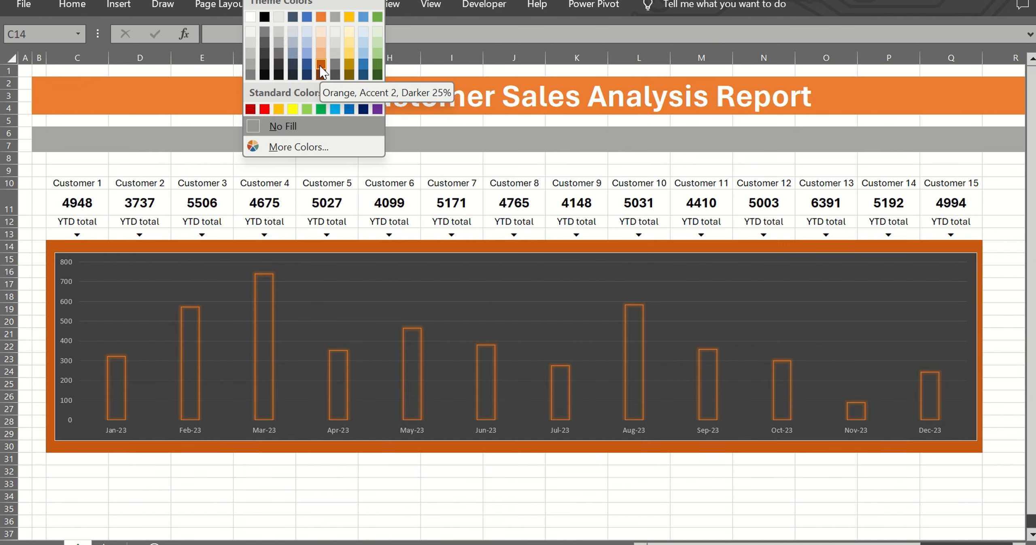
{"action": "left_click", "coordinate": [321, 17]}
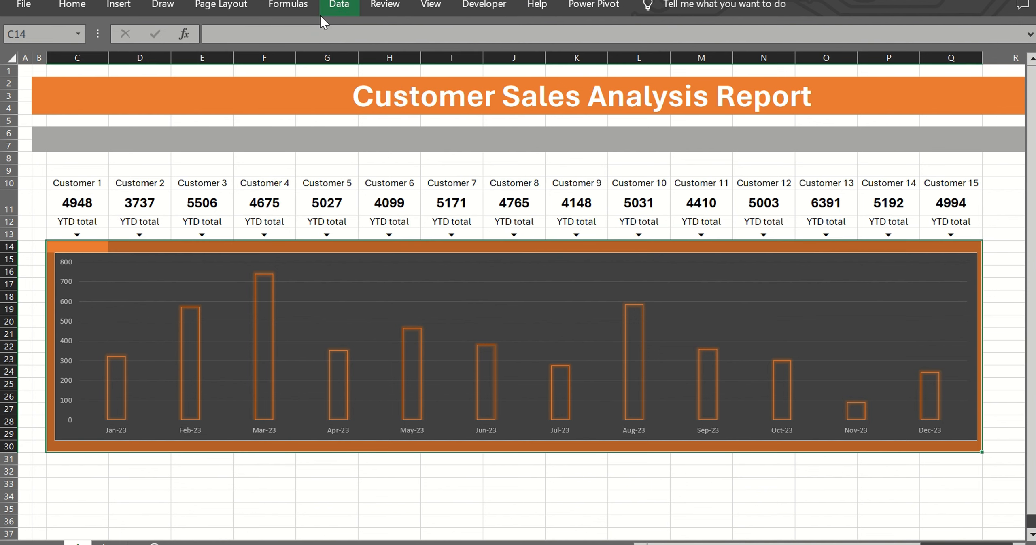
Narrow the chart slightly on both sides so an orange margin of cells frames it.
{"action": "left_click", "coordinate": [985, 270]}
{"action": "left_click_drag", "start_coordinate": [977, 347], "coordinate": [971, 347]}
{"action": "left_click_drag", "start_coordinate": [55, 346], "coordinate": [59, 346]}
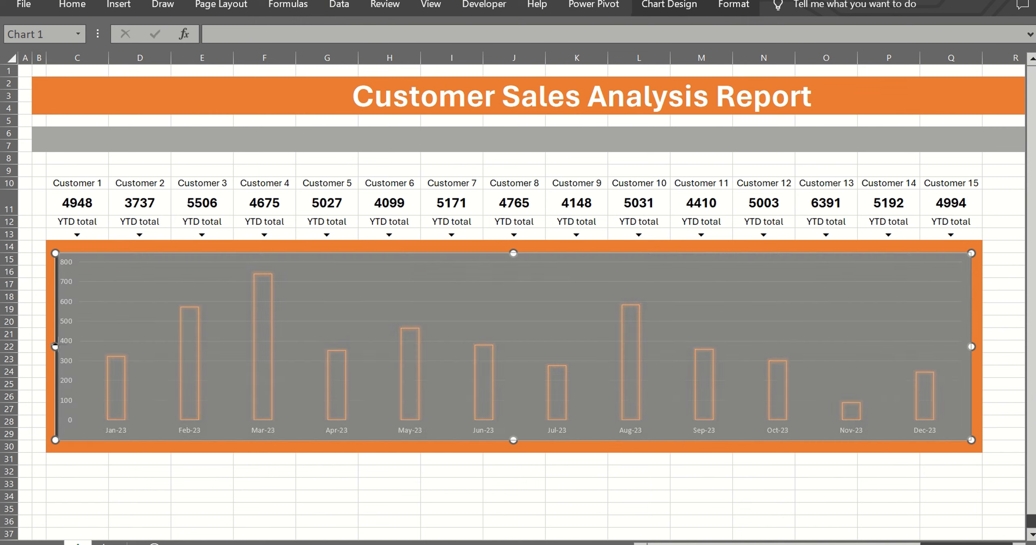
{"action": "left_click", "coordinate": [143, 494]}
{"action": "left_click_drag", "start_coordinate": [61, 183], "coordinate": [69, 242]}
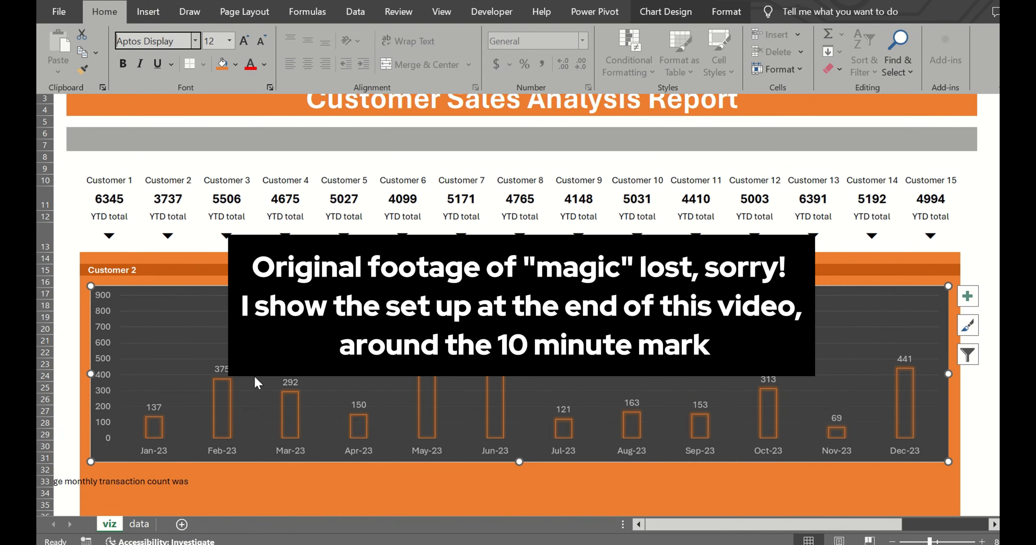
Start a new conditional formatting rule for the customer blocks in C10:Q13 using the formula =C$10=$C$15.
{"action": "left_click", "coordinate": [83, 178]}
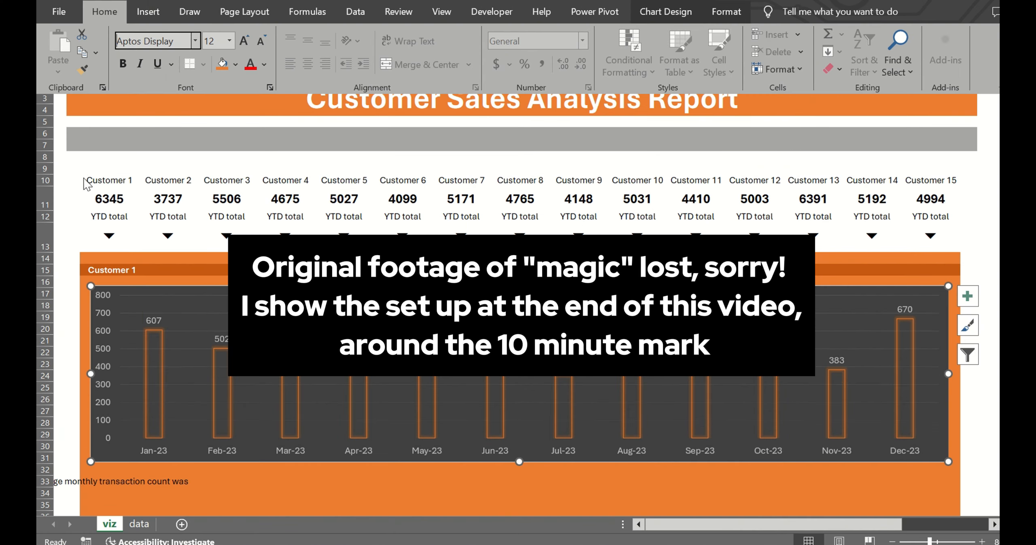
{"action": "key", "text": "shift+Right"}
{"action": "key", "text": "shift+Right"}
{"action": "key", "text": "shift+Right"}
{"action": "key", "text": "shift+Right"}
{"action": "key", "text": "shift+Right"}
{"action": "key", "text": "shift+Right"}
{"action": "key", "text": "shift+Right"}
{"action": "key", "text": "shift+Right"}
{"action": "key", "text": "shift+Right"}
{"action": "key", "text": "shift+Right"}
{"action": "key", "text": "shift+Right"}
{"action": "key", "text": "shift+Right"}
{"action": "key", "text": "shift+Right"}
{"action": "key", "text": "shift+Right"}
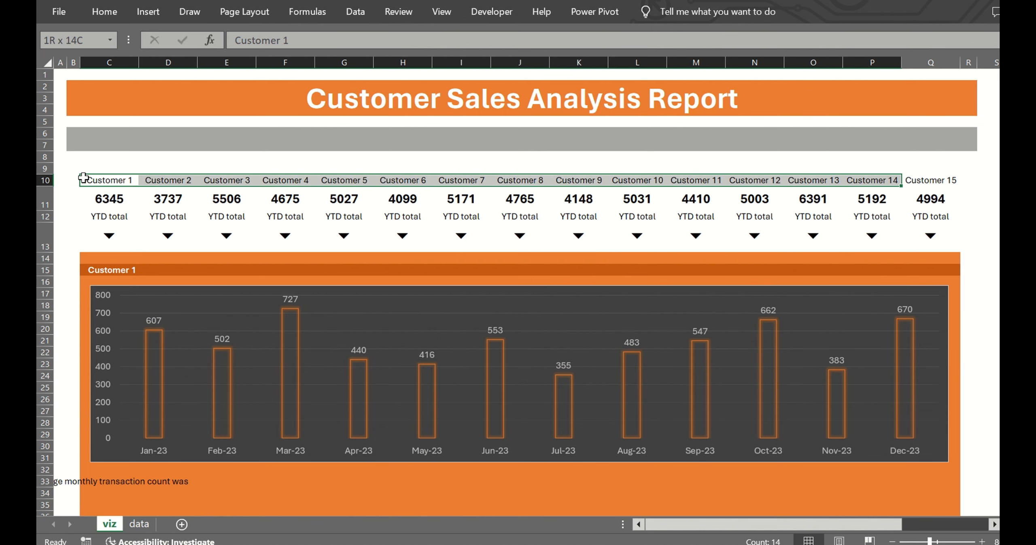
{"action": "key", "text": "shift+Down"}
{"action": "key", "text": "shift+Down"}
{"action": "key", "text": "shift+Down"}
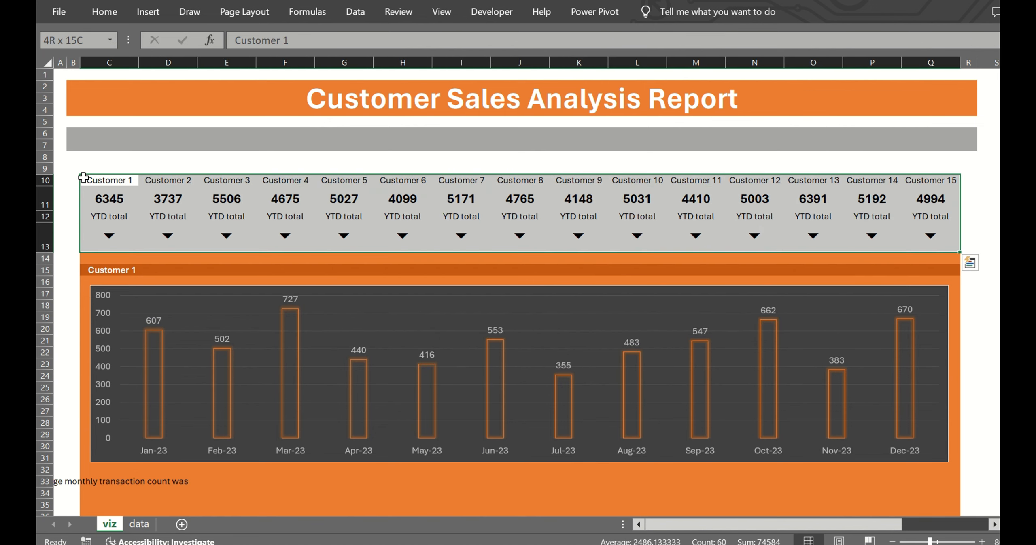
{"action": "left_click", "coordinate": [105, 11]}
{"action": "left_click", "coordinate": [631, 55]}
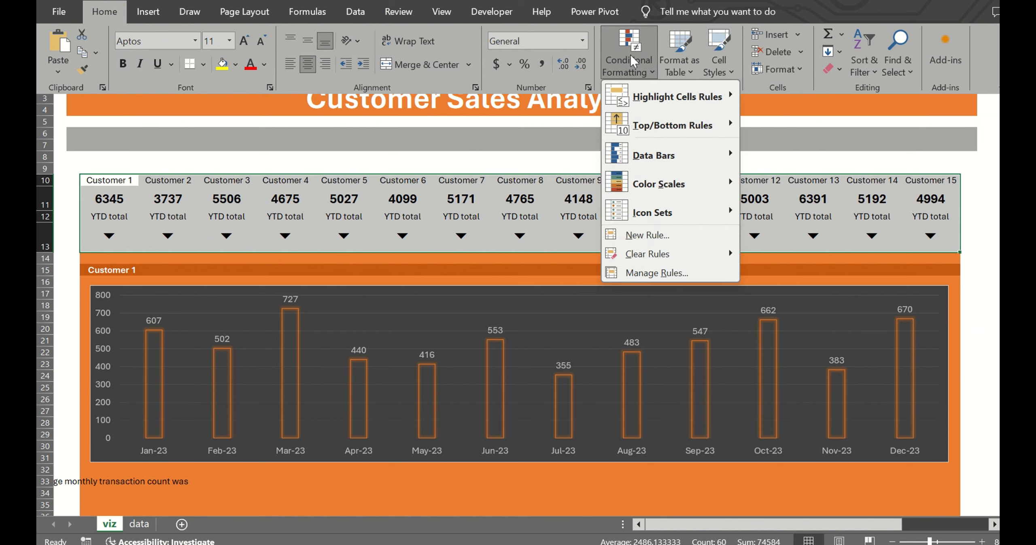
{"action": "left_click", "coordinate": [650, 270]}
{"action": "key", "text": "Escape"}
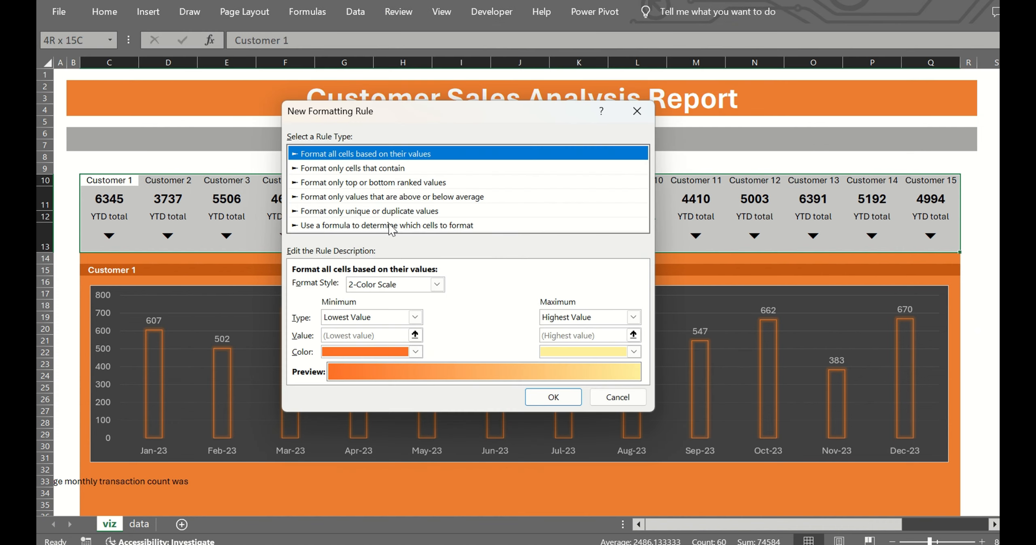
{"action": "left_click", "coordinate": [389, 225]}
{"action": "left_click", "coordinate": [413, 285]}
{"action": "left_click", "coordinate": [92, 181]}
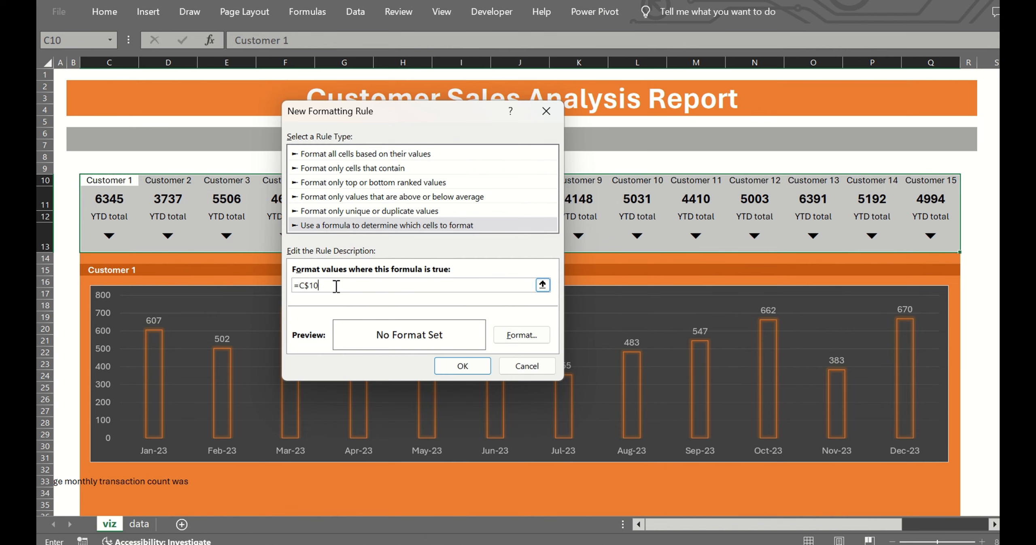
{"action": "left_click", "coordinate": [99, 272]}
Give the conditional formatting rule an orange fill and white font, and apply it to C10:Q13.
{"action": "left_click", "coordinate": [518, 335]}
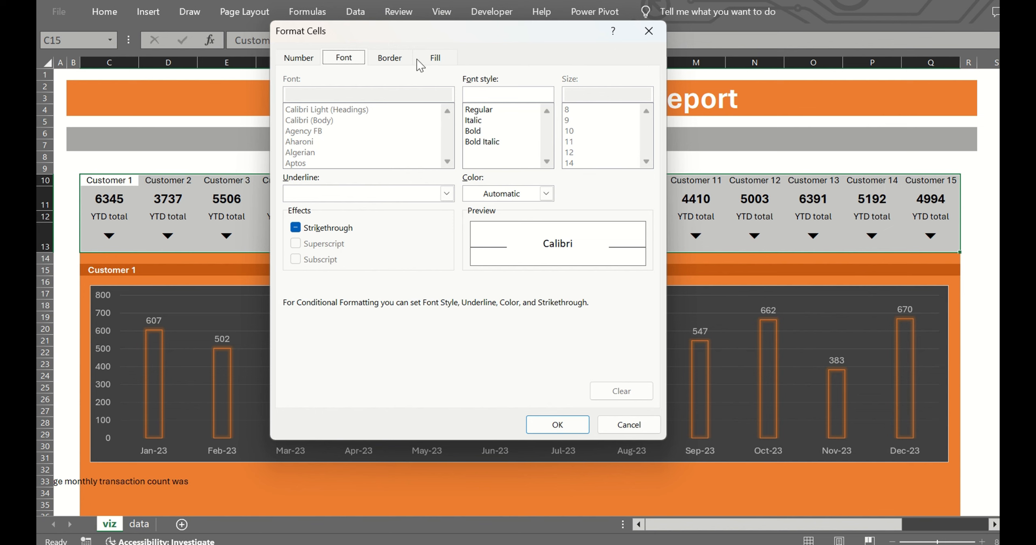
{"action": "left_click", "coordinate": [434, 58]}
{"action": "left_click", "coordinate": [365, 112]}
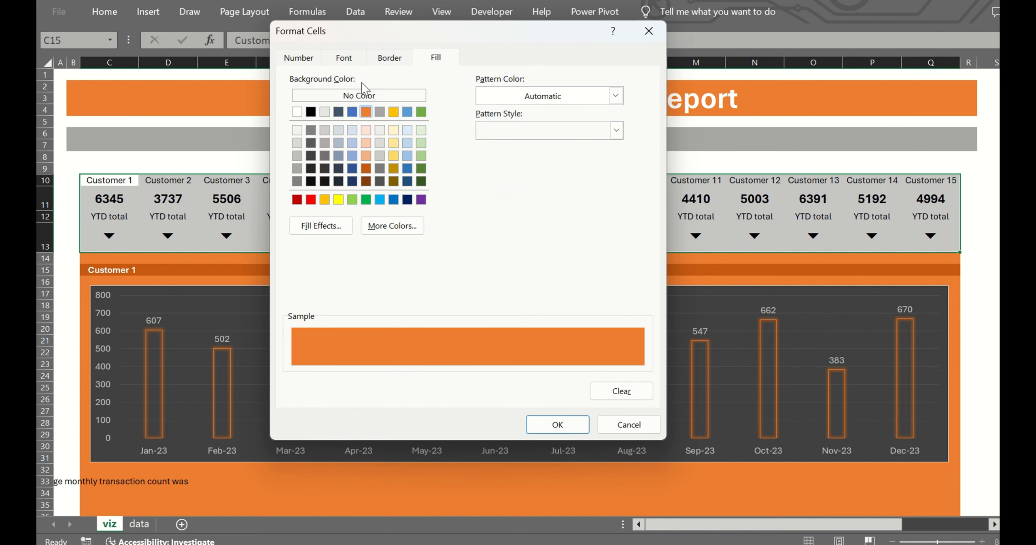
{"action": "left_click", "coordinate": [344, 58]}
{"action": "left_click", "coordinate": [547, 194]}
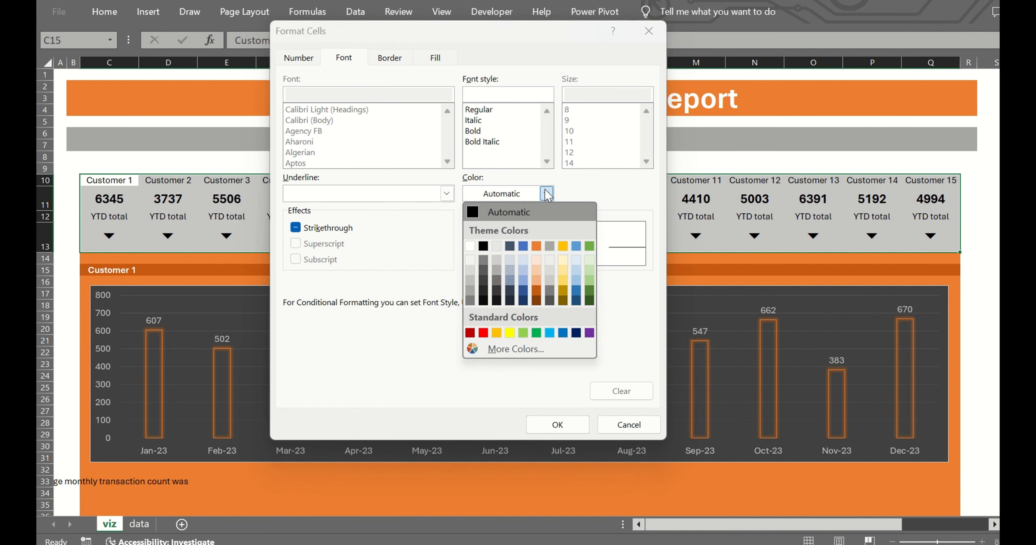
{"action": "left_click", "coordinate": [470, 245]}
{"action": "left_click", "coordinate": [560, 423]}
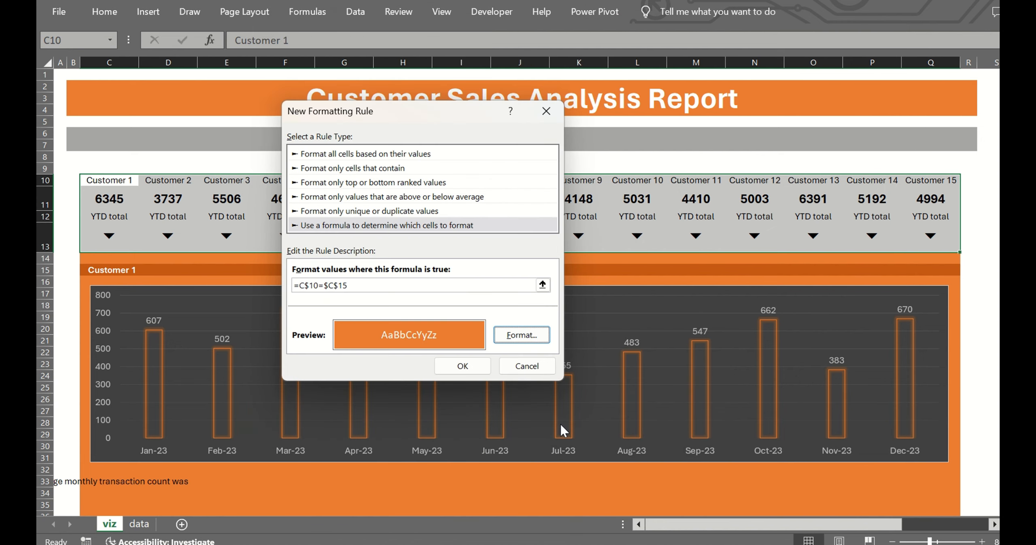
{"action": "left_click", "coordinate": [463, 366]}
{"action": "left_click", "coordinate": [684, 355]}
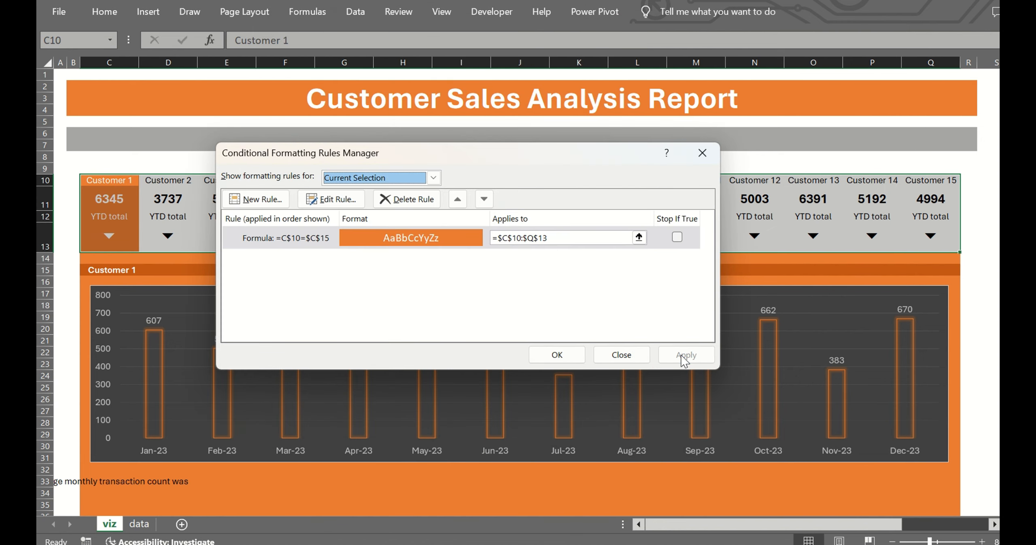
{"action": "left_click", "coordinate": [557, 355]}
Test the rollover on several customers' arrows, checking that the orange highlight, chart heading and chart follow the chosen customer.
{"action": "left_click", "coordinate": [175, 243]}
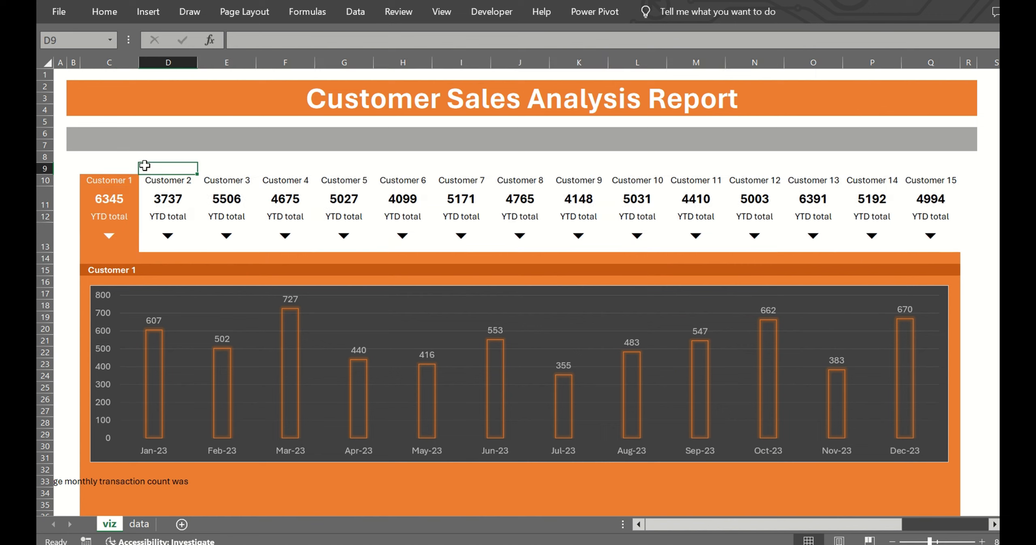
{"action": "left_click", "coordinate": [82, 123]}
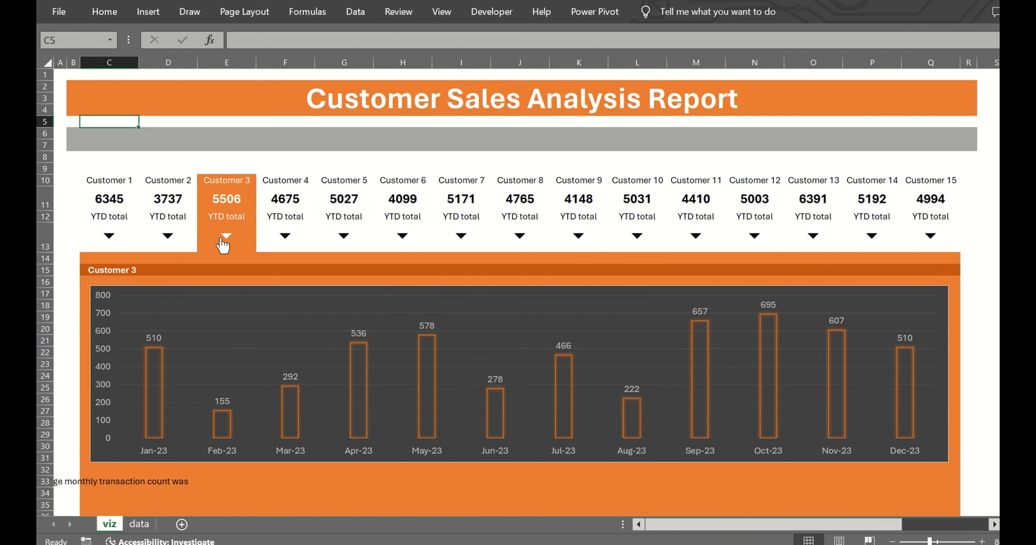
{"action": "mouse_move", "coordinate": [279, 246]}
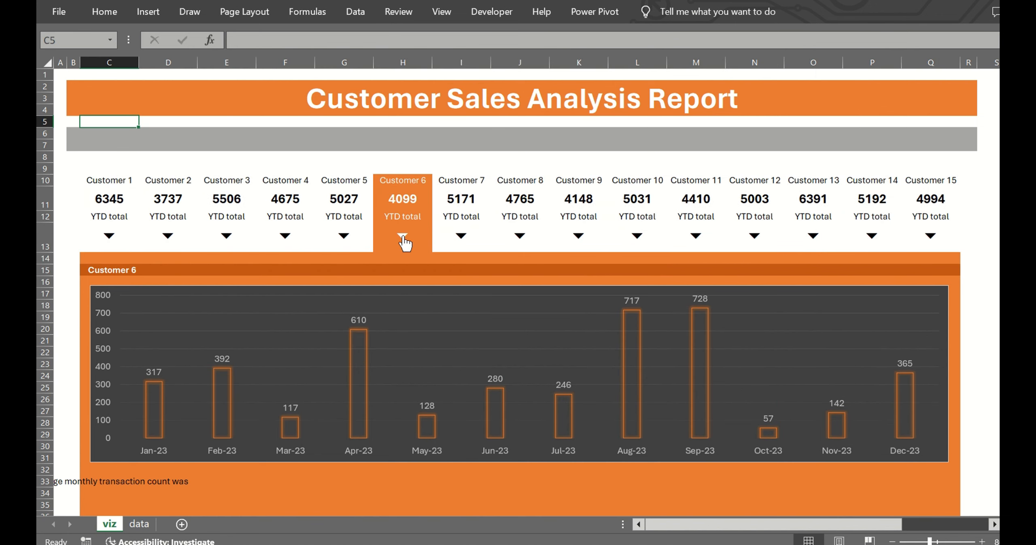
{"action": "mouse_move", "coordinate": [549, 234]}
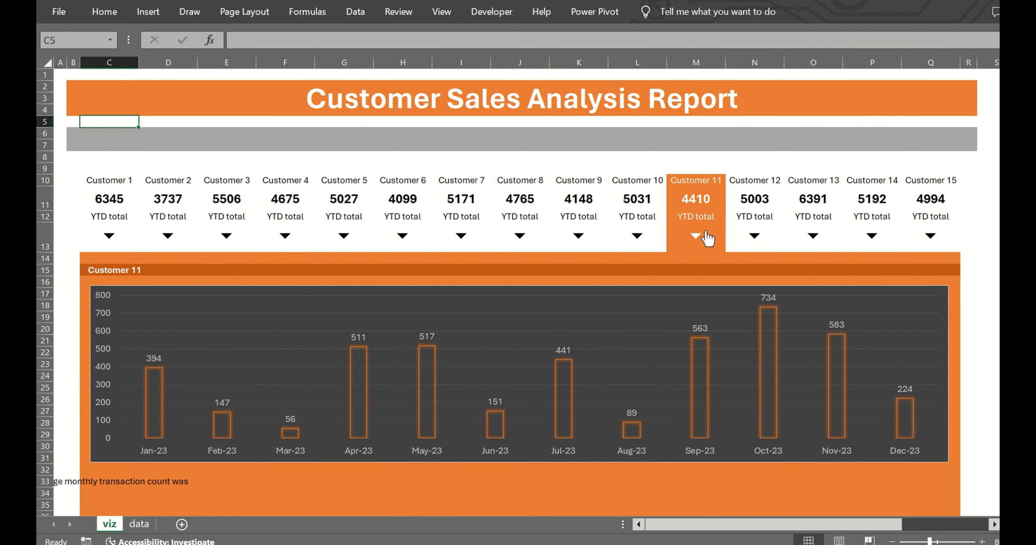
{"action": "mouse_move", "coordinate": [928, 245]}
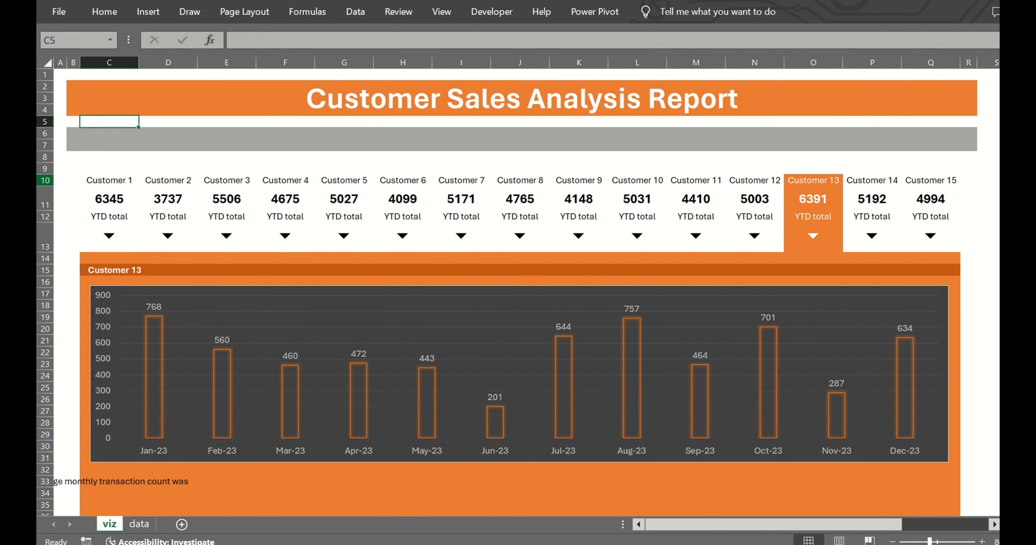
Make the row of customer names above the YTD totals bold and orange.
{"action": "left_click", "coordinate": [94, 182]}
{"action": "key", "text": "shift+Right"}
{"action": "key", "text": "shift+Right"}
{"action": "key", "text": "shift+Right"}
{"action": "key", "text": "shift+Right"}
{"action": "key", "text": "shift+Right"}
{"action": "key", "text": "shift+Right"}
{"action": "key", "text": "shift+Right"}
{"action": "key", "text": "shift+Right"}
{"action": "key", "text": "shift+Right"}
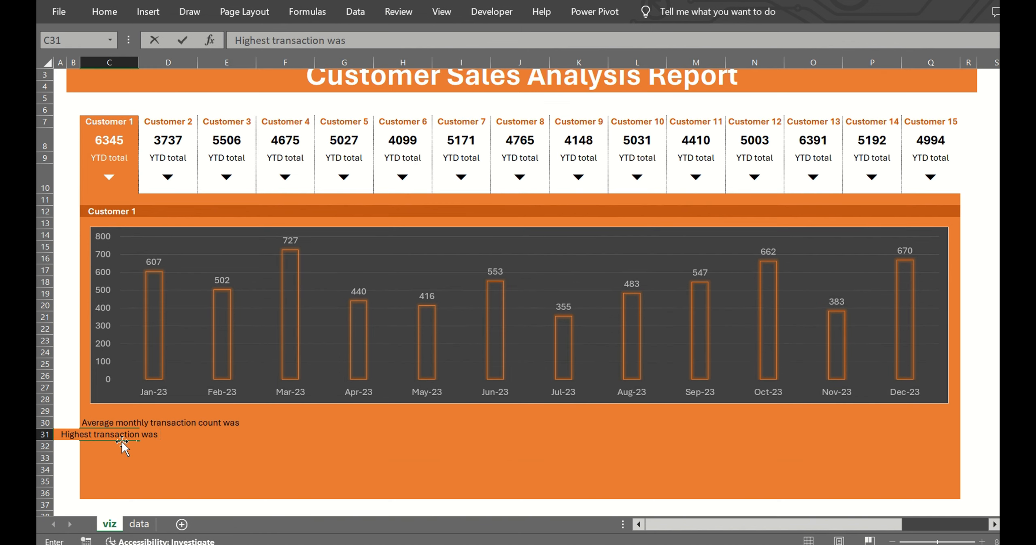
Complete the text in C31 as "Highest transaction was ... in the month of ....".
{"action": "type", "text": "... in the month of .."}
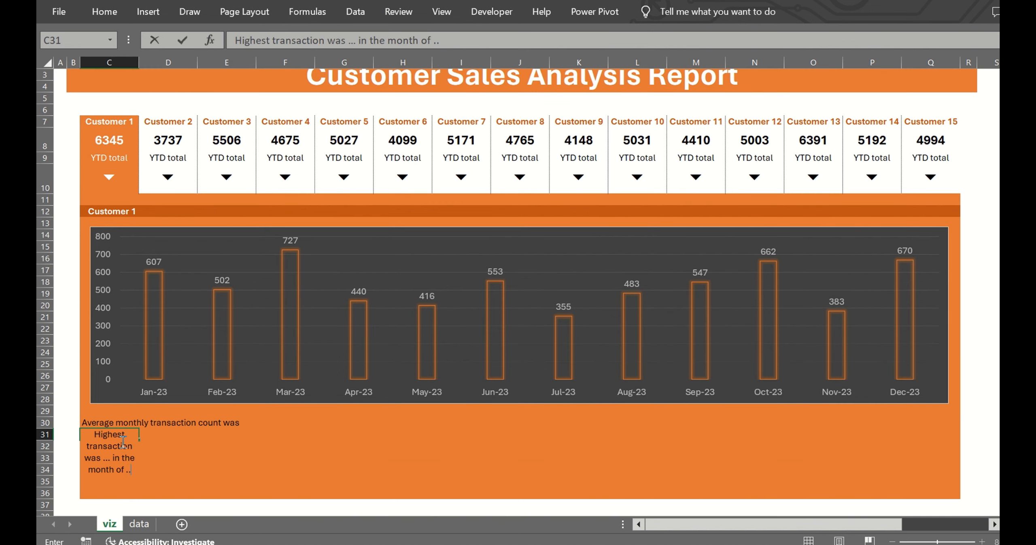
{"action": "type", "text": ".."}
{"action": "key", "text": "Return"}
Copy the highest-transaction sentence from C31 to C32 and change its first word to "Lowest".
{"action": "key", "text": "Up"}
{"action": "key", "text": "ctrl+c"}
{"action": "key", "text": "Down"}
{"action": "key", "text": "ctrl+v"}
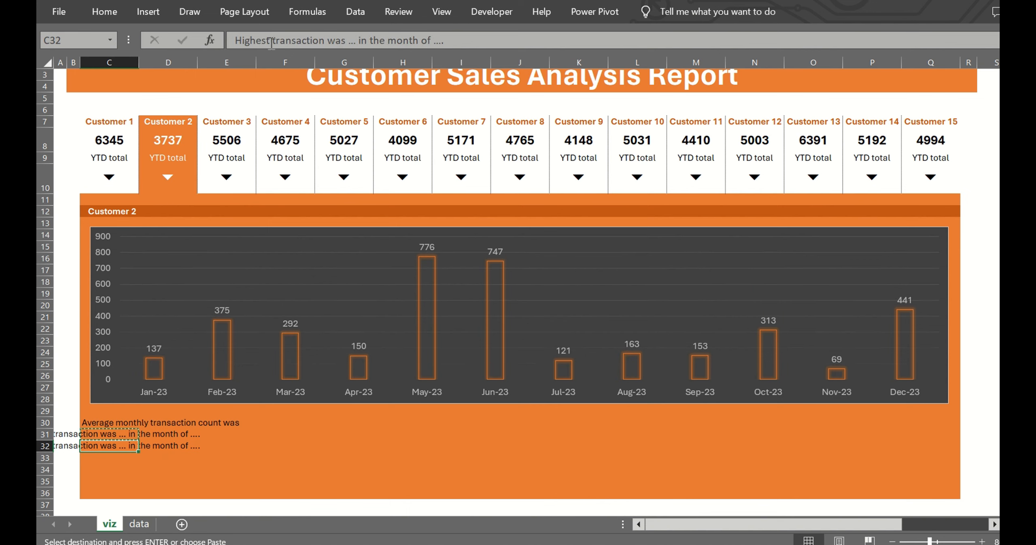
{"action": "left_click", "coordinate": [270, 42]}
{"action": "key", "text": "BackSpace"}
{"action": "key", "text": "BackSpace"}
{"action": "key", "text": "BackSpace"}
{"action": "key", "text": "BackSpace"}
{"action": "key", "text": "BackSpace"}
{"action": "key", "text": "BackSpace"}
{"action": "key", "text": "BackSpace"}
{"action": "type", "text": "Lowest"}
{"action": "key", "text": "Return"}
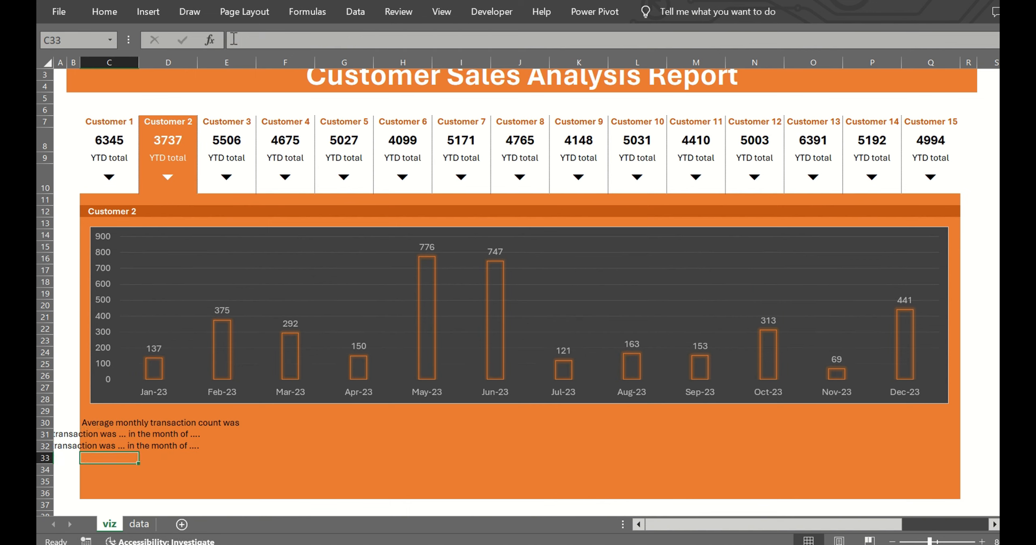
Left-align the three insight sentences in C30:C32.
{"action": "mouse_move", "coordinate": [109, 434]}
{"action": "left_mouse_down"}
{"action": "mouse_move", "coordinate": [109, 458]}
{"action": "mouse_move", "coordinate": [91, 423]}
{"action": "mouse_move", "coordinate": [94, 445]}
{"action": "left_mouse_up"}
{"action": "left_click", "coordinate": [105, 11]}
{"action": "left_click", "coordinate": [292, 67]}
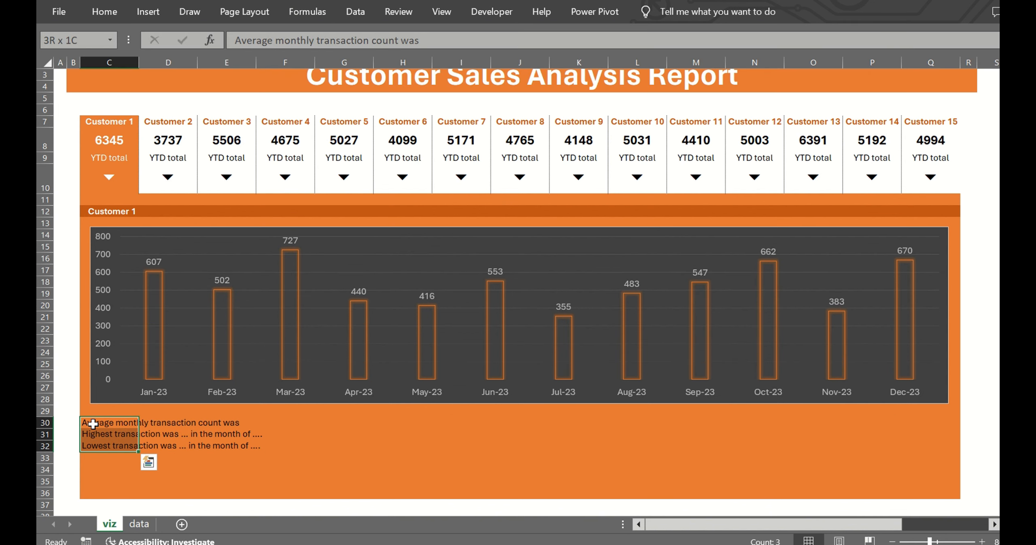
Move the three insight sentences one column over, from C30:C32 to D30:D32.
{"action": "key", "text": "ctrl+c"}
{"action": "key", "text": "Right"}
{"action": "key", "text": "ctrl+v"}
{"action": "key", "text": "Left"}
{"action": "key", "text": "shift+Down"}
{"action": "key", "text": "shift+Down"}
{"action": "key", "text": "Delete"}
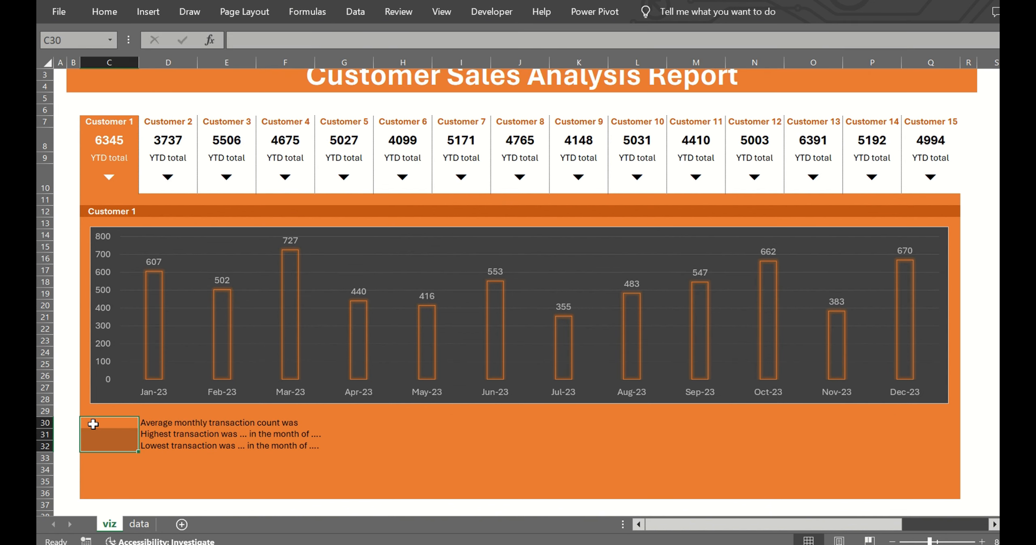
Shorten the chart slightly from its lower edge to leave more space above the insight sentences.
{"action": "left_click", "coordinate": [429, 400]}
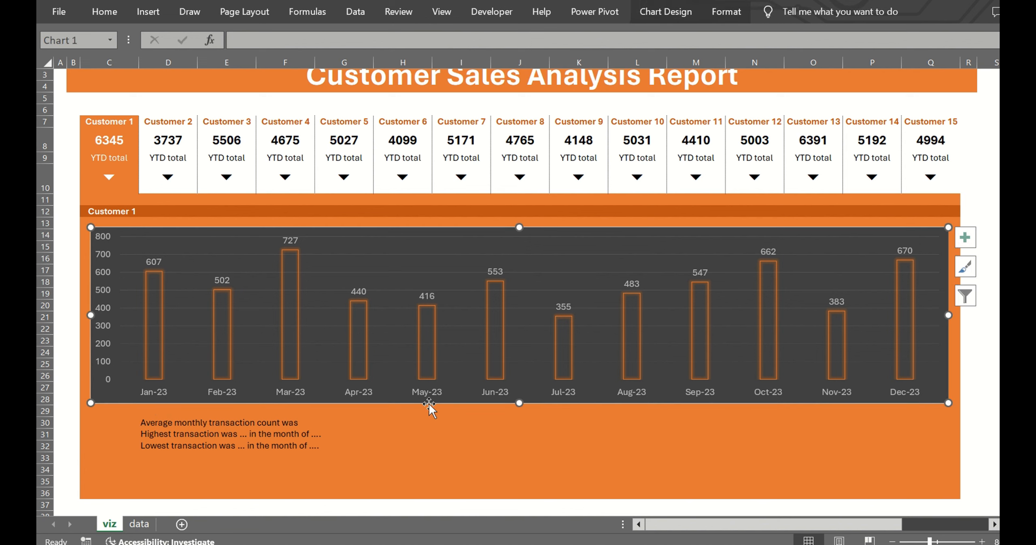
{"action": "left_click_drag", "start_coordinate": [519, 404], "coordinate": [520, 395]}
Fill the block C29:J36 around the insight sentences with the darkest orange theme shade.
{"action": "left_click", "coordinate": [93, 413]}
{"action": "key", "text": "shift+Right"}
{"action": "key", "text": "shift+Right"}
{"action": "key", "text": "shift+Right"}
{"action": "key", "text": "shift+Right"}
{"action": "key", "text": "shift+Right"}
{"action": "key", "text": "shift+Right"}
{"action": "key", "text": "shift+Right"}
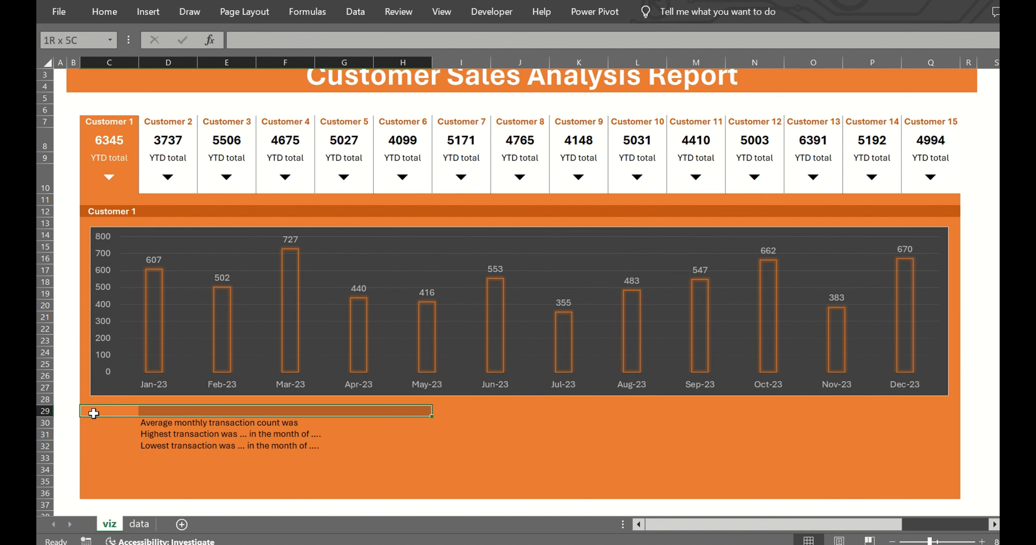
{"action": "key", "text": "shift+Down"}
{"action": "key", "text": "shift+Down"}
{"action": "key", "text": "shift+Down"}
{"action": "key", "text": "shift+Down"}
{"action": "key", "text": "shift+Down"}
{"action": "key", "text": "shift+Down"}
{"action": "key", "text": "shift+Down"}
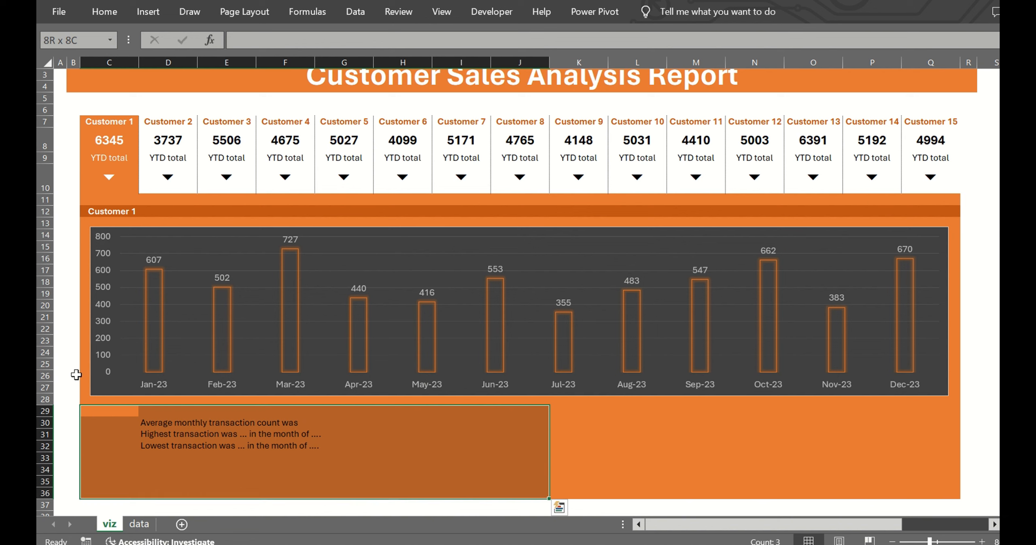
{"action": "left_click", "coordinate": [101, 12]}
{"action": "left_click", "coordinate": [235, 63]}
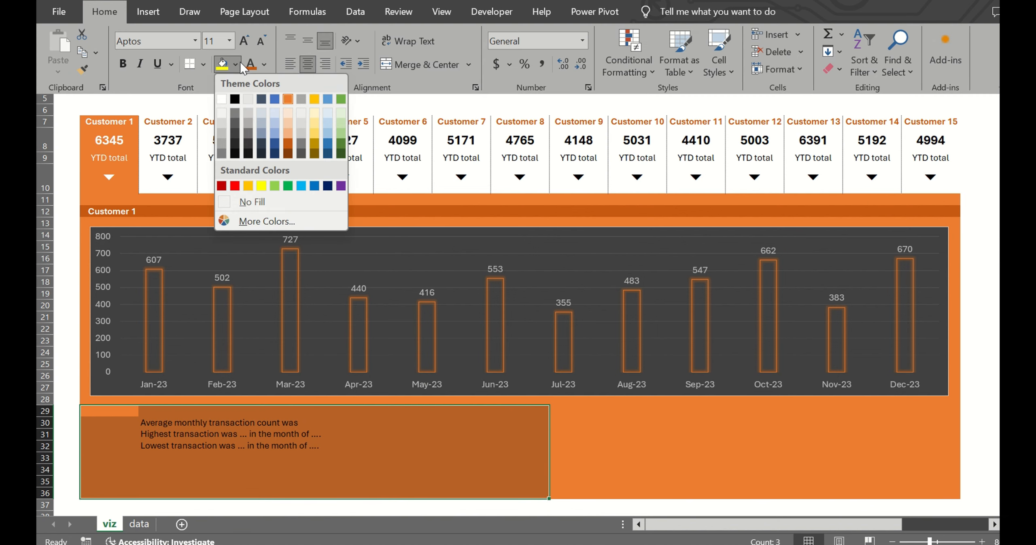
{"action": "left_click", "coordinate": [291, 153]}
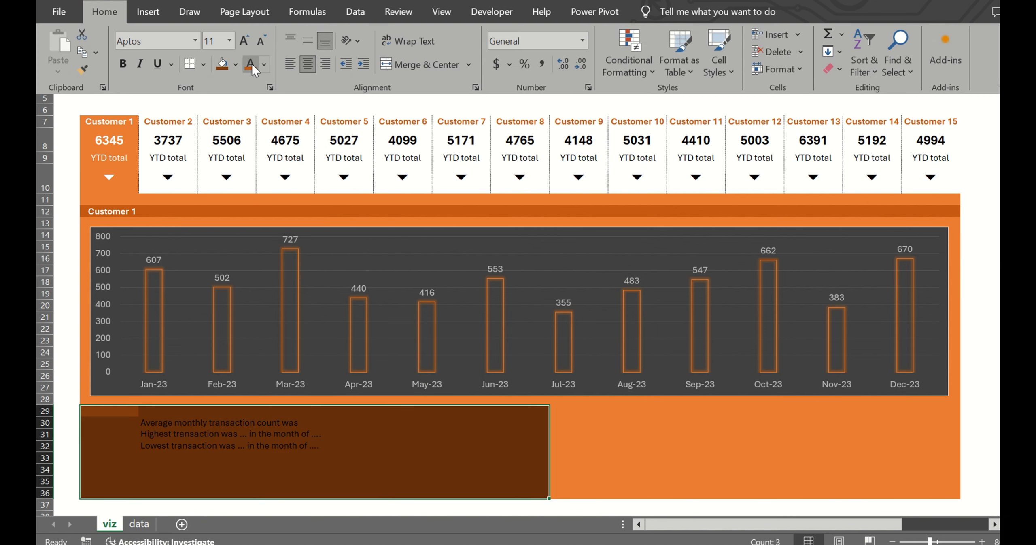
Make the insight text in the dark orange block white and bold.
{"action": "left_click", "coordinate": [264, 64]}
{"action": "left_click", "coordinate": [252, 118]}
{"action": "mouse_move", "coordinate": [168, 138]}
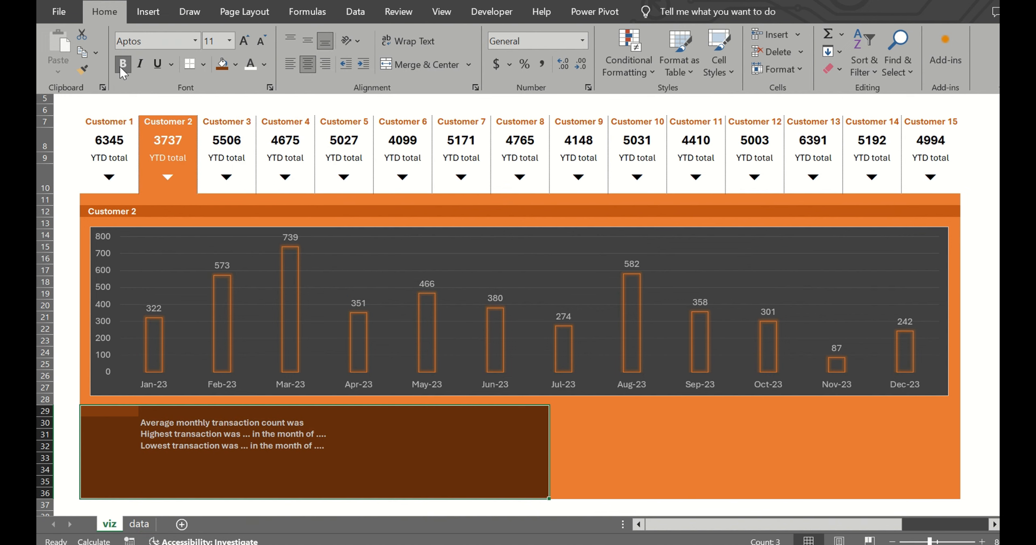
Set the insight text to Aptos Narrow, size 14.
{"action": "left_click", "coordinate": [194, 41]}
{"action": "left_click", "coordinate": [172, 233]}
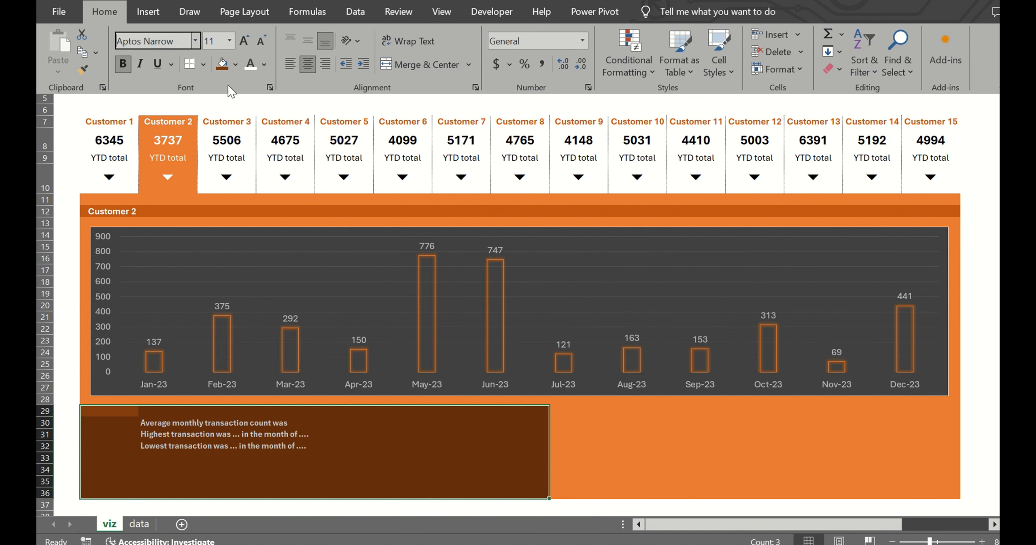
{"action": "left_click", "coordinate": [244, 41]}
{"action": "left_click", "coordinate": [244, 41]}
{"action": "left_click", "coordinate": [244, 41]}
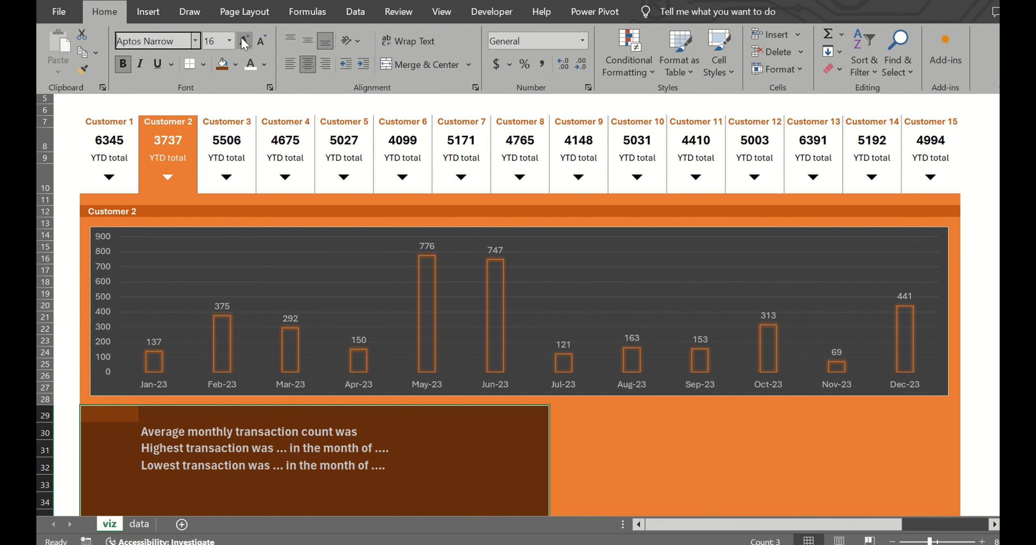
{"action": "left_click", "coordinate": [261, 42]}
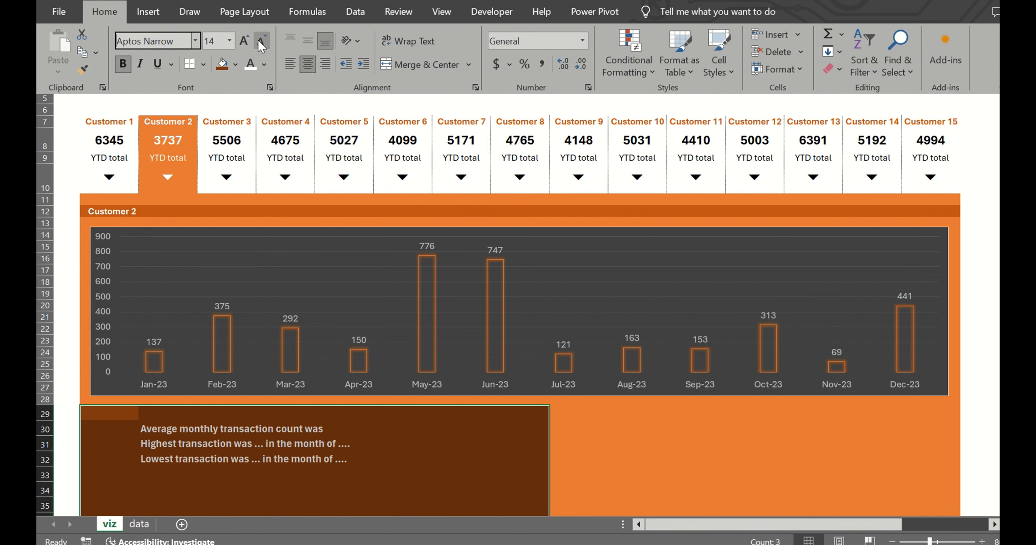
Try Aptos Display on the insight text, switch it to Calibri Light and remove the bold.
{"action": "left_click", "coordinate": [195, 40]}
{"action": "left_click", "coordinate": [157, 214]}
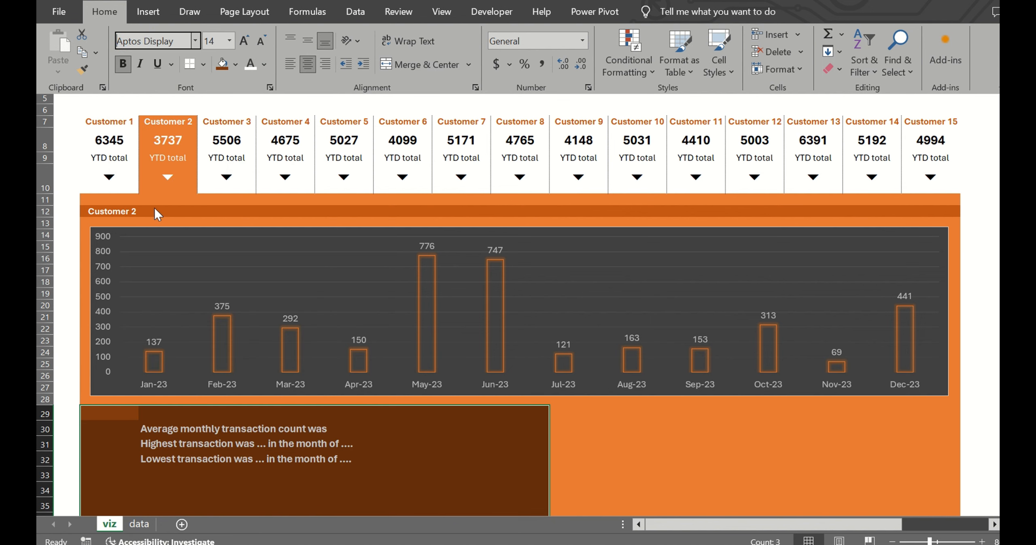
{"action": "left_click", "coordinate": [194, 41]}
{"action": "left_click", "coordinate": [146, 73]}
{"action": "left_click", "coordinate": [123, 64]}
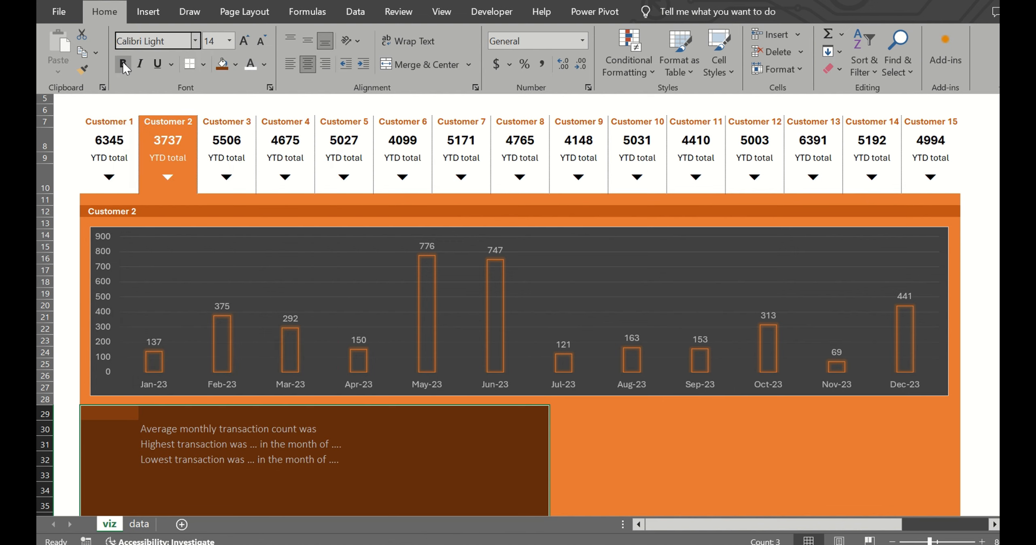
Select the customer names and YTD totals in C7:Q9 and open their font choices.
{"action": "left_click_drag", "start_coordinate": [85, 122], "coordinate": [932, 157]}
{"action": "left_click", "coordinate": [104, 12]}
{"action": "left_click", "coordinate": [154, 41]}
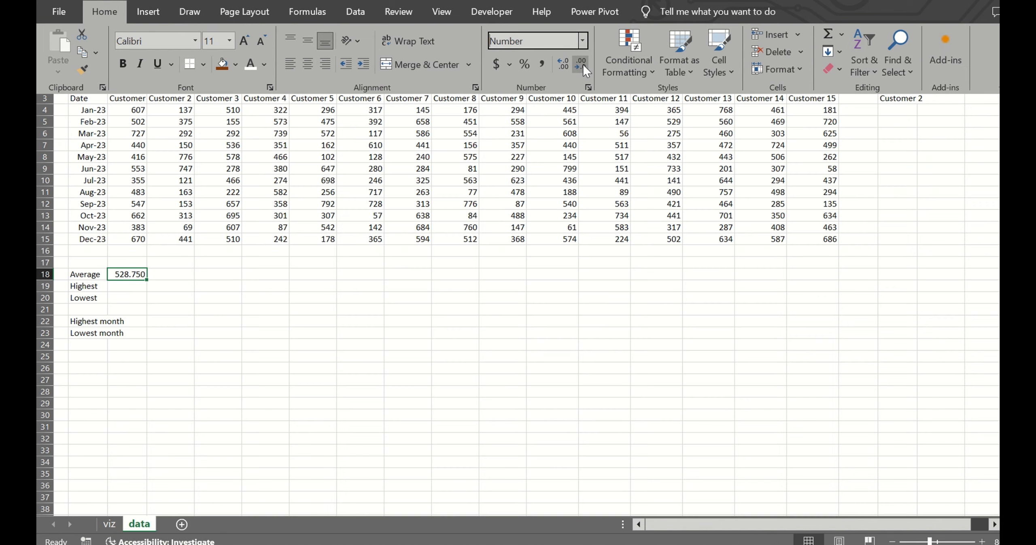
Show Customer 1's average in C18 of the data sheet with no decimal places.
{"action": "left_click", "coordinate": [582, 65]}
{"action": "left_click", "coordinate": [582, 64]}
{"action": "left_click", "coordinate": [582, 65]}
{"action": "left_click", "coordinate": [177, 298]}
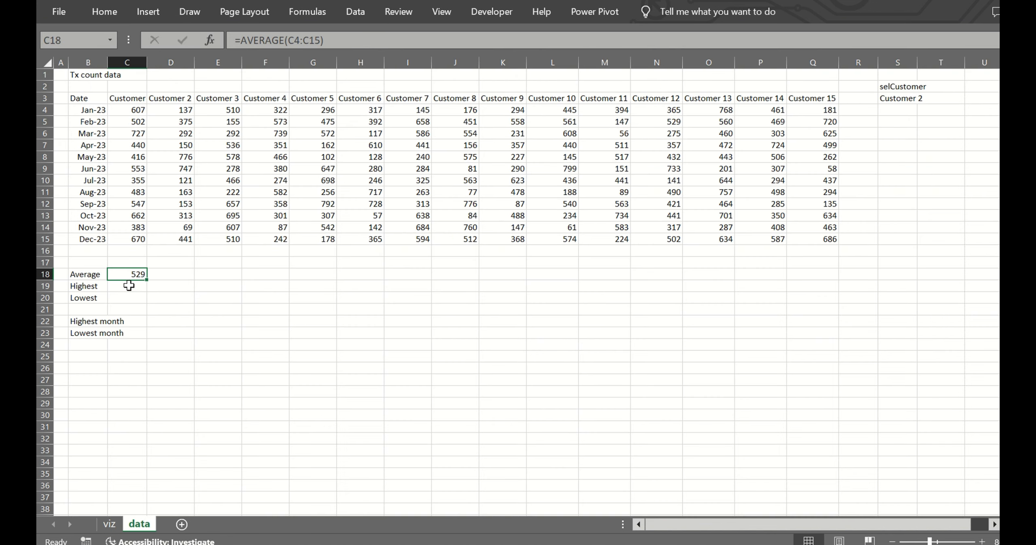
Enter =MAX(C4:C15) in C19 for the highest and =MIN(C4:C15) in C20 for the lowest transaction count.
{"action": "left_click", "coordinate": [128, 285]}
{"action": "type", "text": "=max("}
{"action": "left_click_drag", "start_coordinate": [130, 107], "coordinate": [129, 239]}
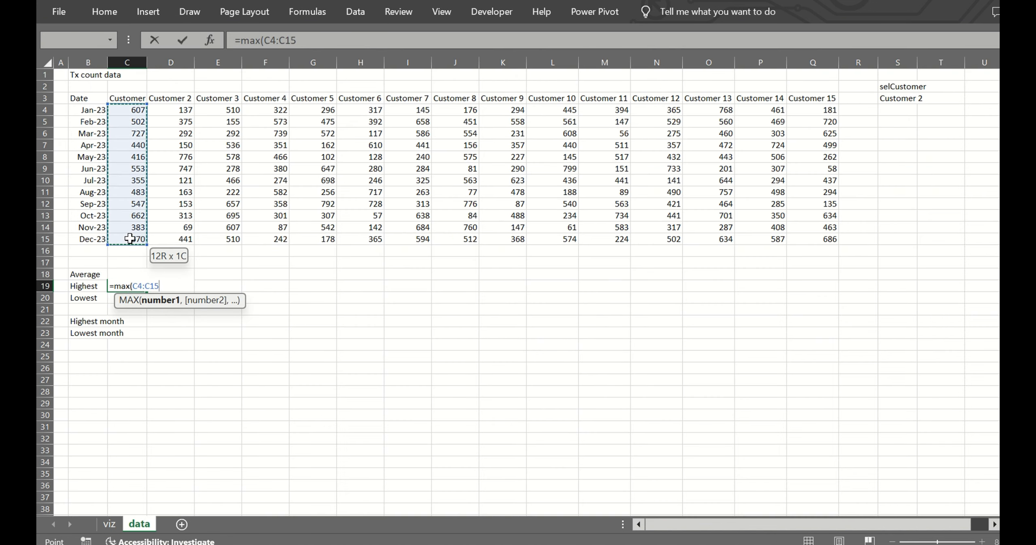
{"action": "key", "text": "Return"}
{"action": "type", "text": "=min("}
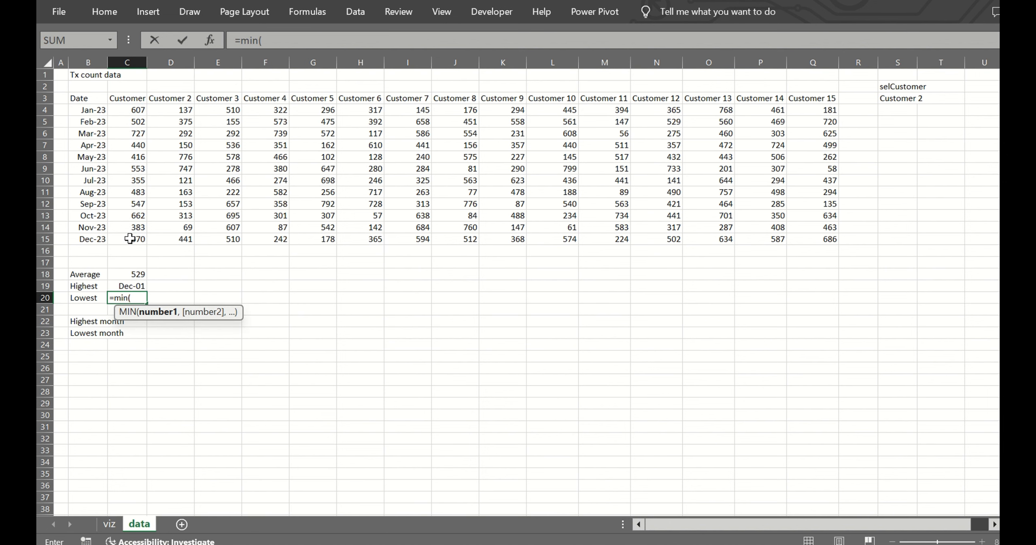
{"action": "left_click_drag", "start_coordinate": [129, 239], "coordinate": [127, 112]}
{"action": "key", "text": "Return"}
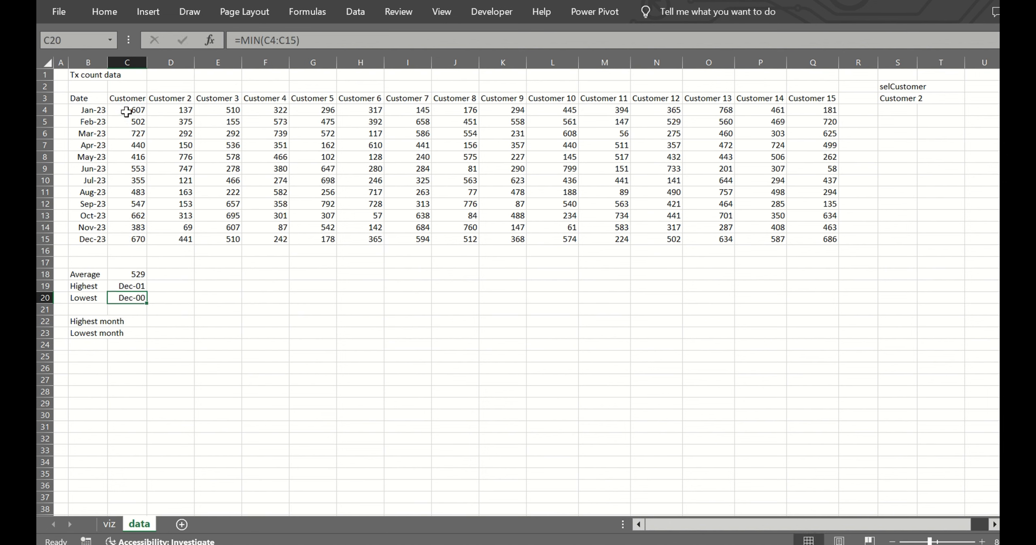
Copy the number format of the average in C18 to the highest and lowest values in C19:C20.
{"action": "key", "text": "Up"}
{"action": "key", "text": "Up"}
{"action": "key", "text": "Up"}
{"action": "left_click", "coordinate": [105, 11]}
{"action": "left_click", "coordinate": [82, 70]}
{"action": "left_click_drag", "start_coordinate": [130, 286], "coordinate": [129, 297]}
Enter =INDEX($B$4:$B$15,MATCH(C19,C4:C15,0)) in C22 to return the highest month.
{"action": "left_click", "coordinate": [127, 323]}
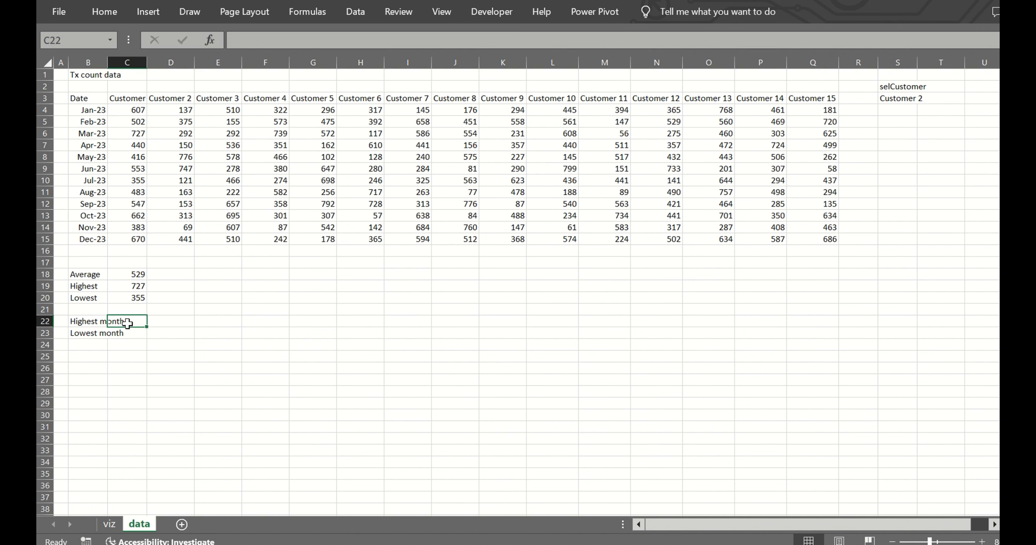
{"action": "type", "text": "=index("}
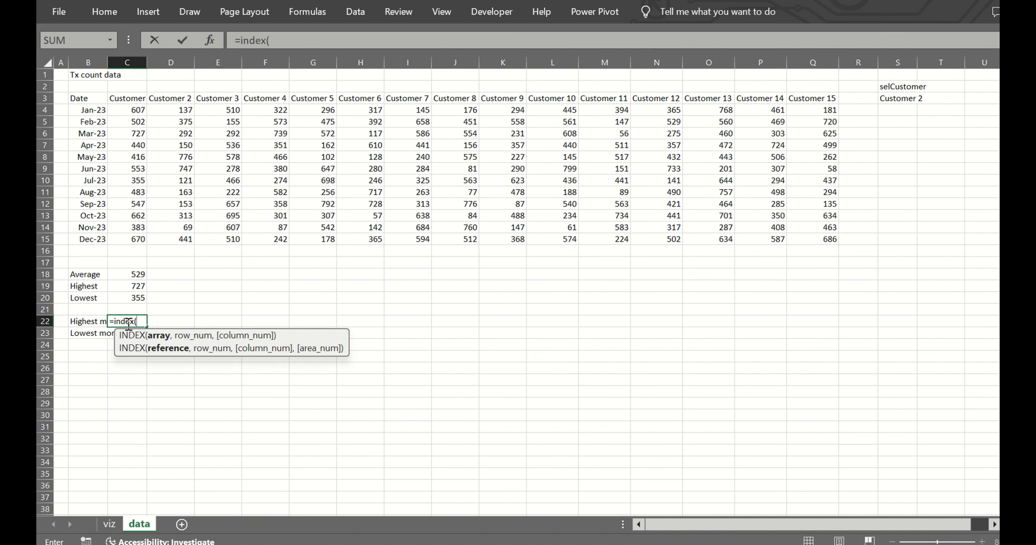
{"action": "left_click_drag", "start_coordinate": [93, 111], "coordinate": [86, 239]}
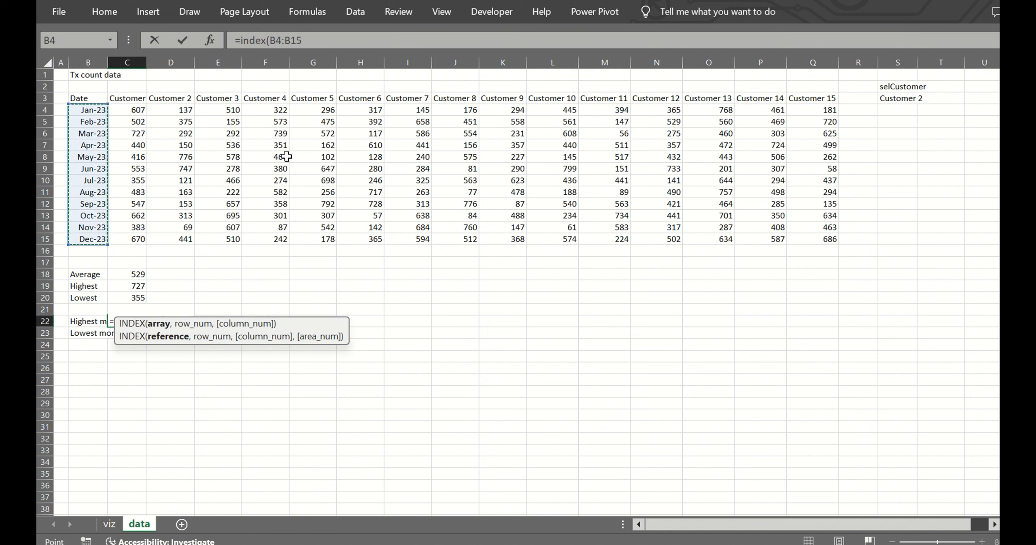
{"action": "type", "text": ",match("}
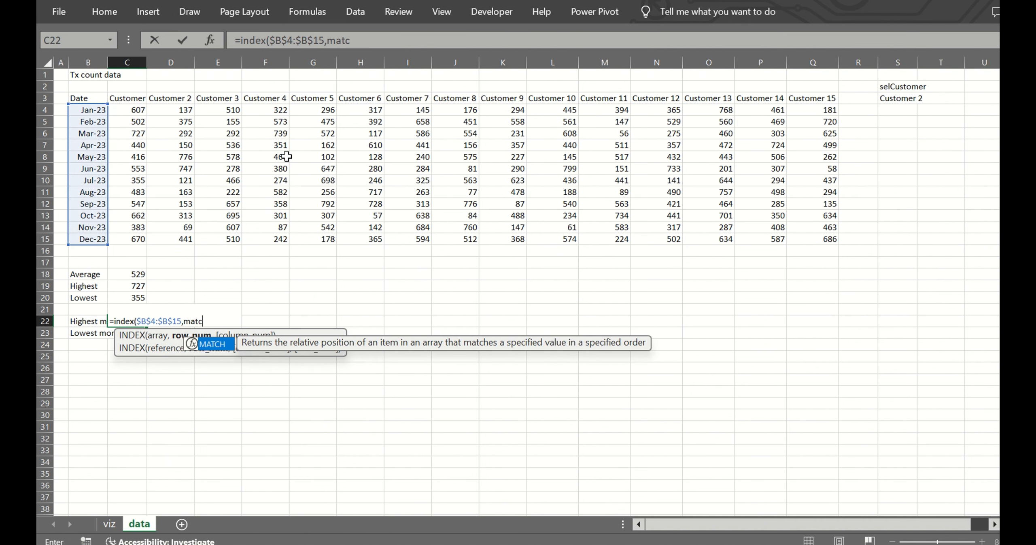
{"action": "left_click", "coordinate": [115, 285]}
{"action": "type", "text": ","}
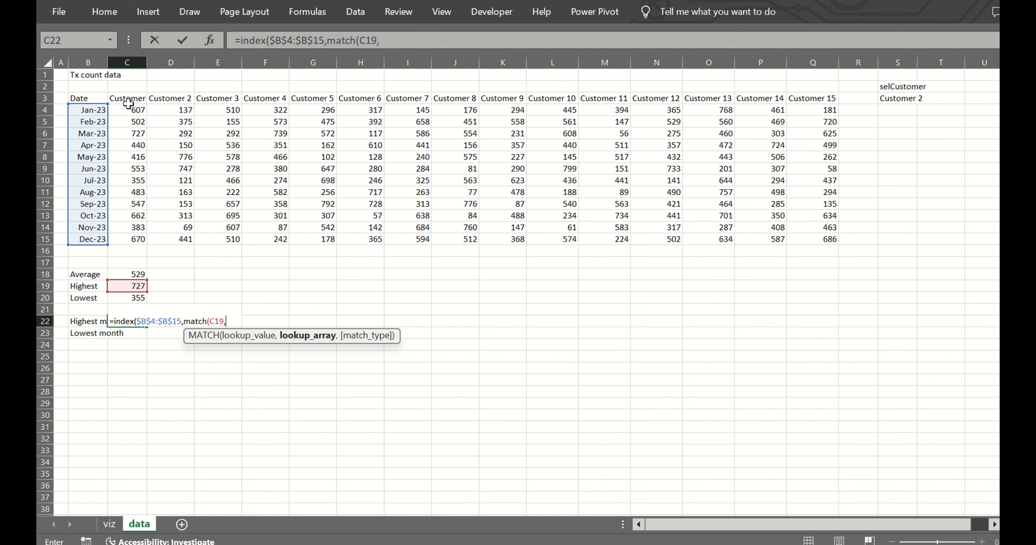
{"action": "left_click_drag", "start_coordinate": [128, 108], "coordinate": [126, 239]}
{"action": "type", "text": ",0)"}
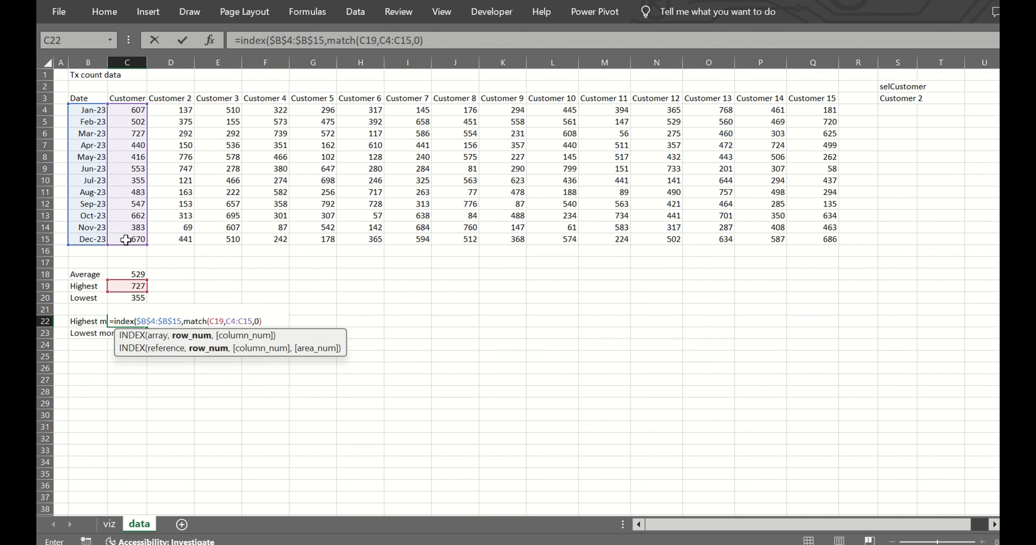
{"action": "key", "text": "Return"}
Copy the highest-month formula to C23 for the lowest month and correct its match range to C4:C15.
{"action": "key", "text": "ctrl+c"}
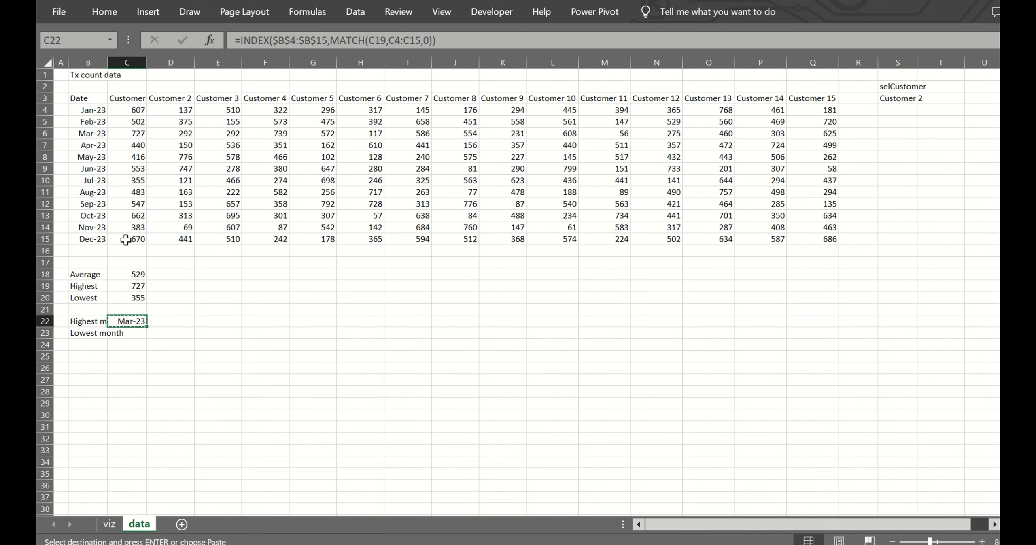
{"action": "key", "text": "Down"}
{"action": "key", "text": "ctrl+v"}
{"action": "left_click", "coordinate": [307, 39]}
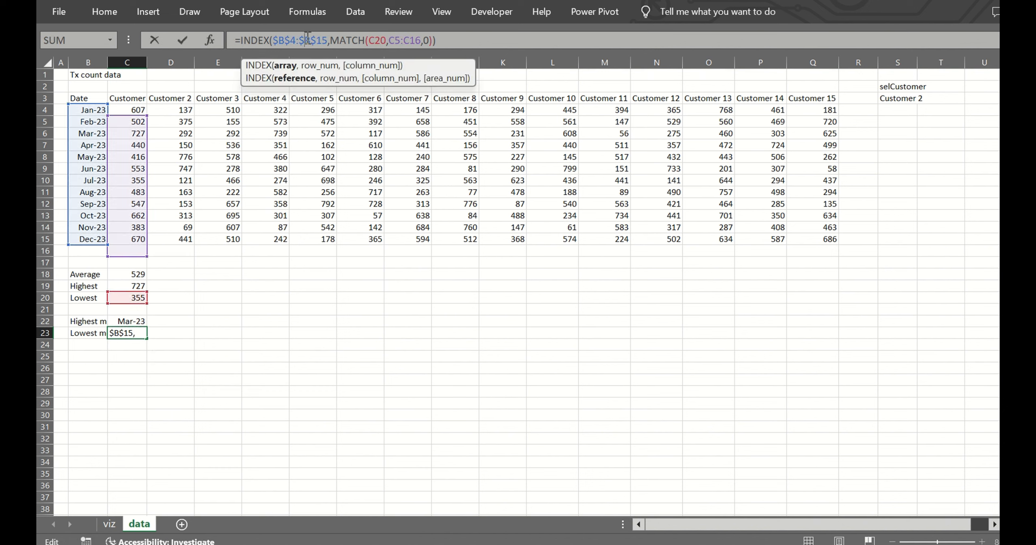
{"action": "left_click_drag", "start_coordinate": [132, 116], "coordinate": [130, 107]}
{"action": "key", "text": "Return"}
Fill the average, highest, lowest and month formulas in column C across to Customer 15 in column Q.
{"action": "key", "text": "Up"}
{"action": "key", "text": "Up"}
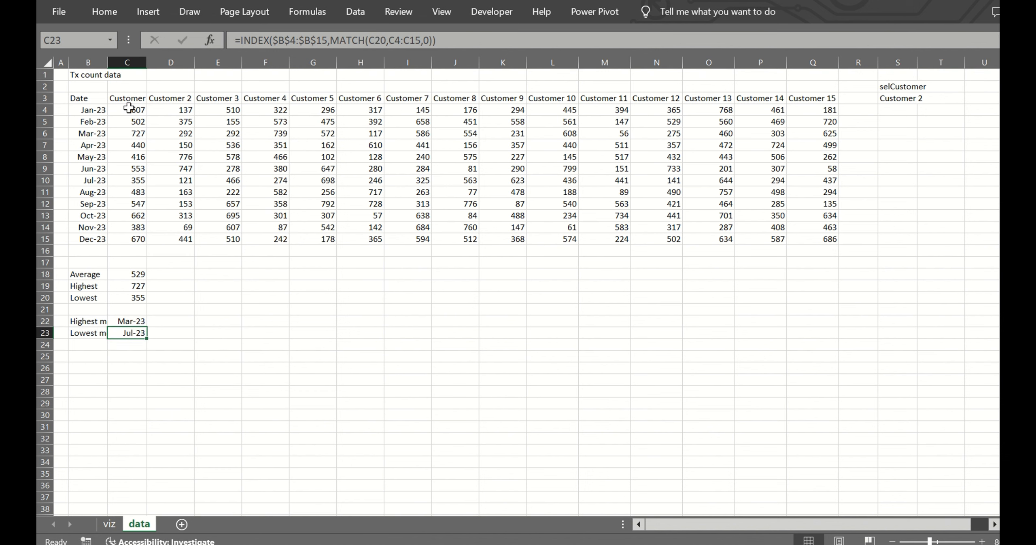
{"action": "left_click_drag", "start_coordinate": [126, 274], "coordinate": [822, 360]}
{"action": "left_click", "coordinate": [261, 357]}
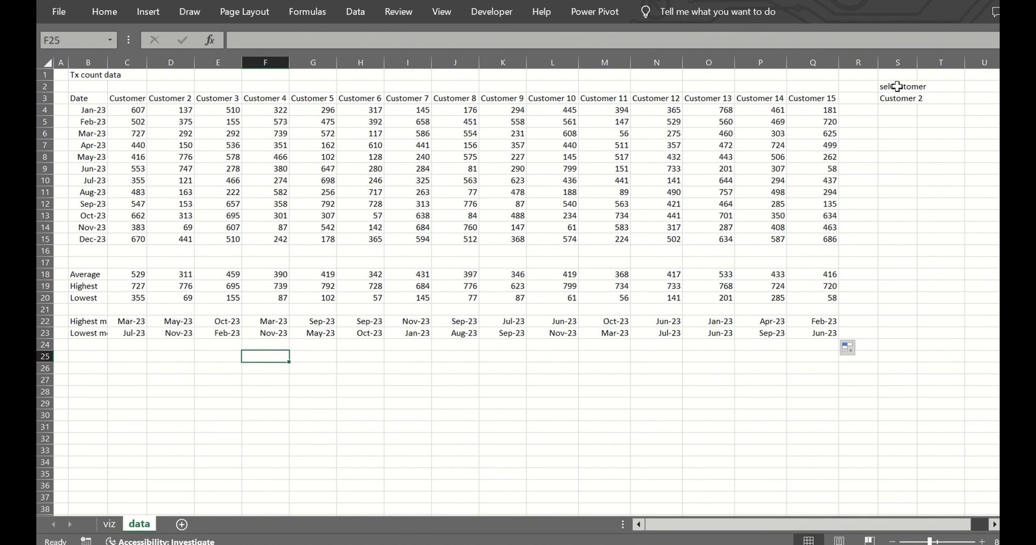
Move the selCustomer label and its value from S2:S3 to S16:S17.
{"action": "left_click_drag", "start_coordinate": [898, 86], "coordinate": [897, 98]}
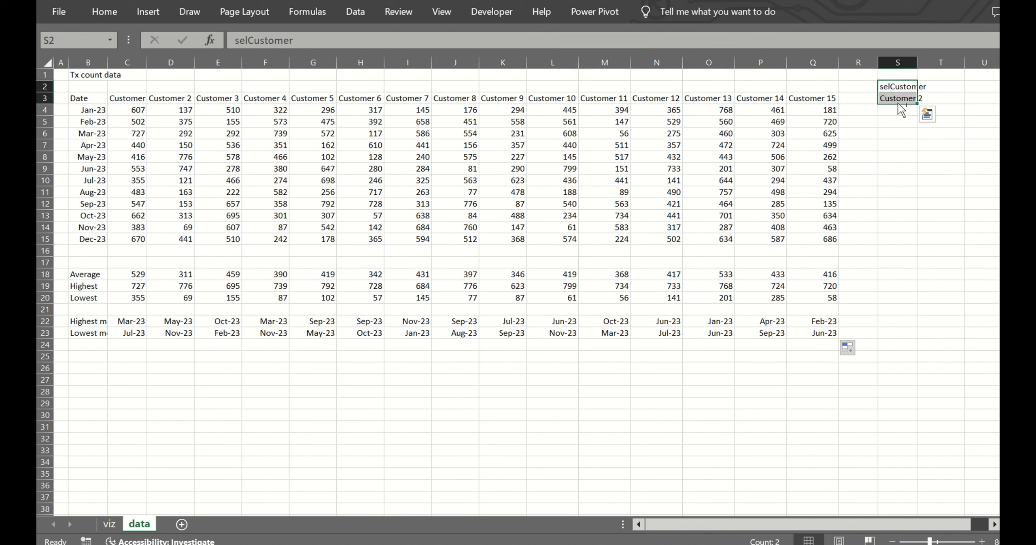
{"action": "key", "text": "ctrl+c"}
{"action": "left_click", "coordinate": [889, 253]}
{"action": "key", "text": "Return"}
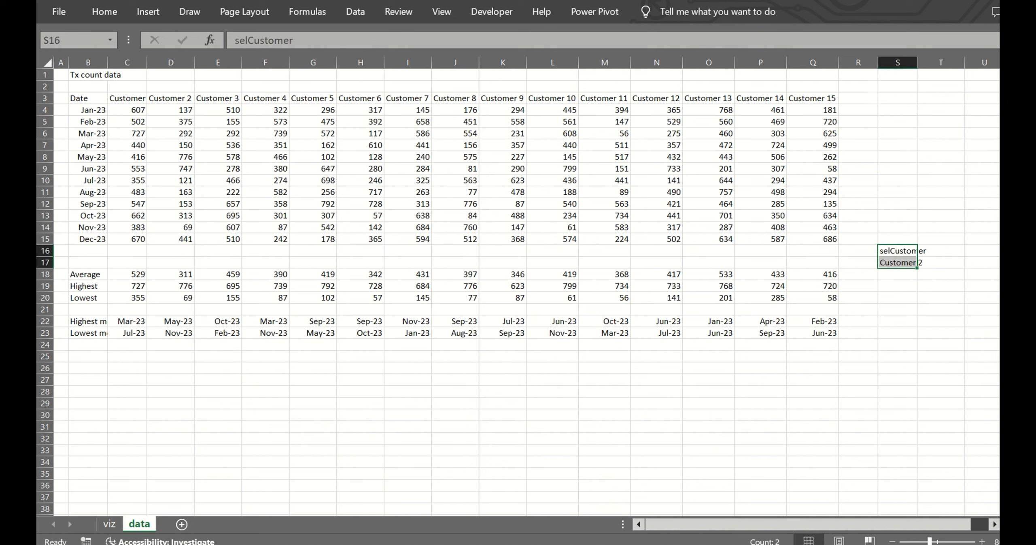
Start an HLOOKUP formula in S18 that looks up S17 in the absolute table range $C$3:$Q$23.
{"action": "left_click", "coordinate": [894, 275]}
{"action": "type", "text": "=vlooku"}
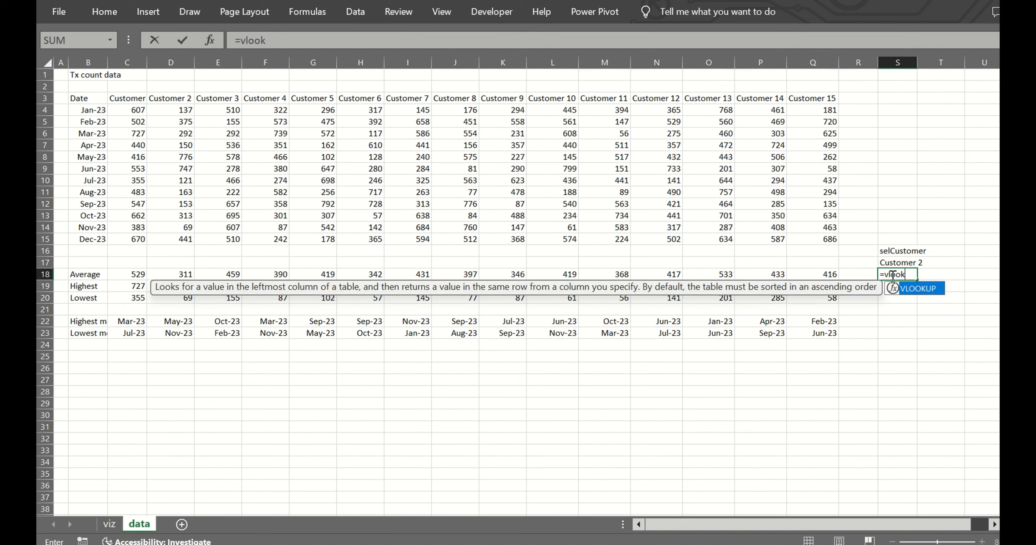
{"action": "key", "text": "BackSpace"}
{"action": "key", "text": "BackSpace"}
{"action": "key", "text": "BackSpace"}
{"action": "key", "text": "BackSpace"}
{"action": "key", "text": "BackSpace"}
{"action": "type", "text": "hlook"}
{"action": "key", "text": "Tab"}
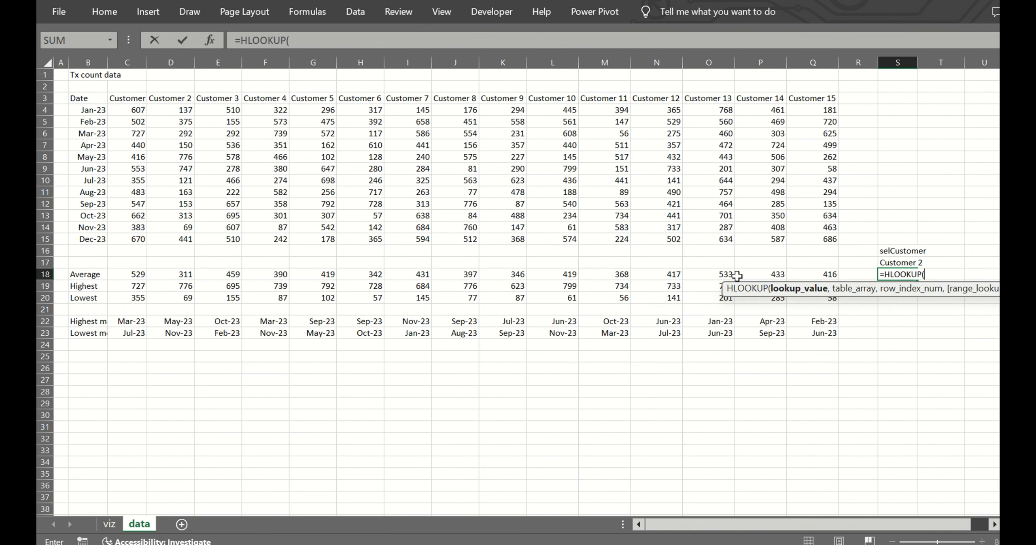
{"action": "left_click", "coordinate": [890, 259]}
{"action": "type", "text": ","}
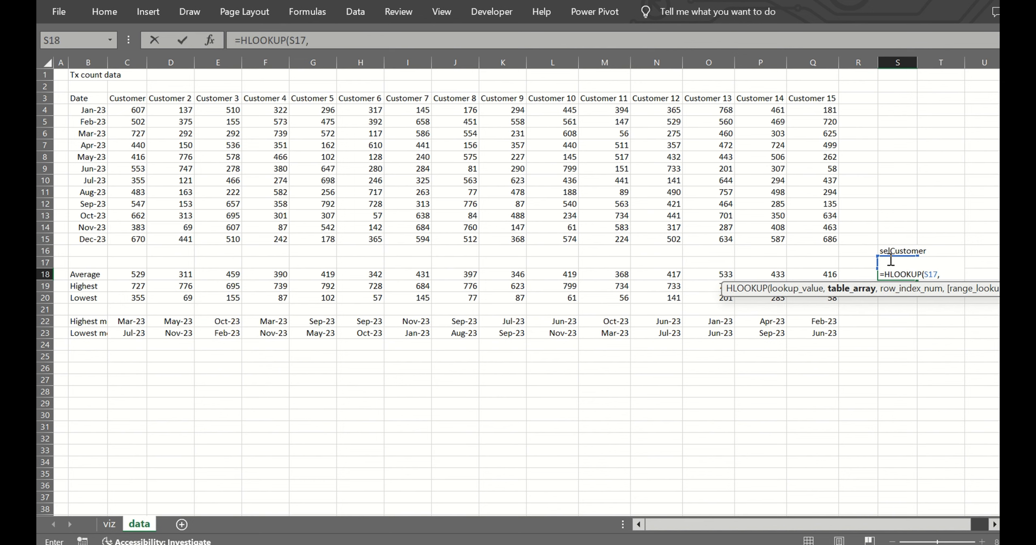
{"action": "left_click_drag", "start_coordinate": [127, 98], "coordinate": [819, 338]}
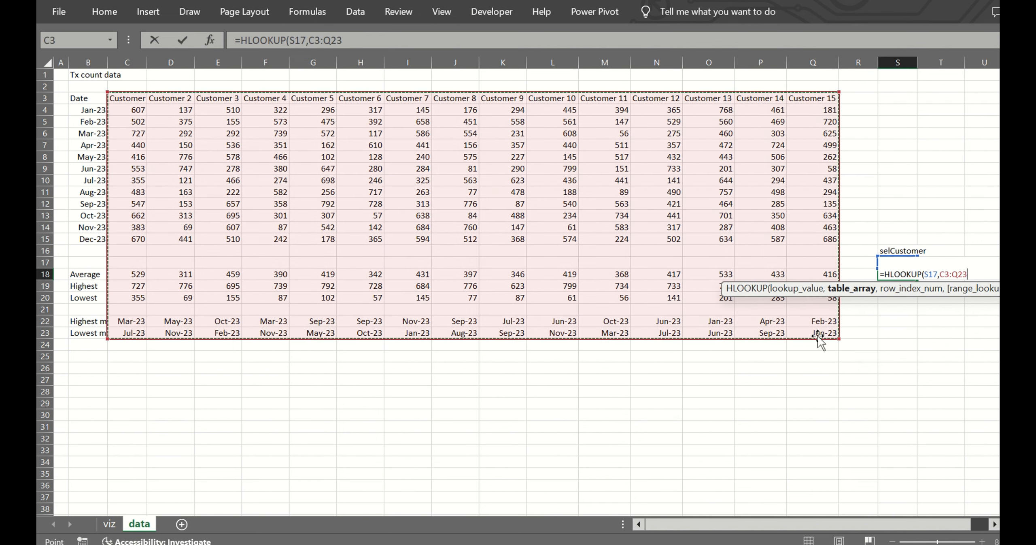
{"action": "key", "text": "F4"}
{"action": "type", "text": ","}
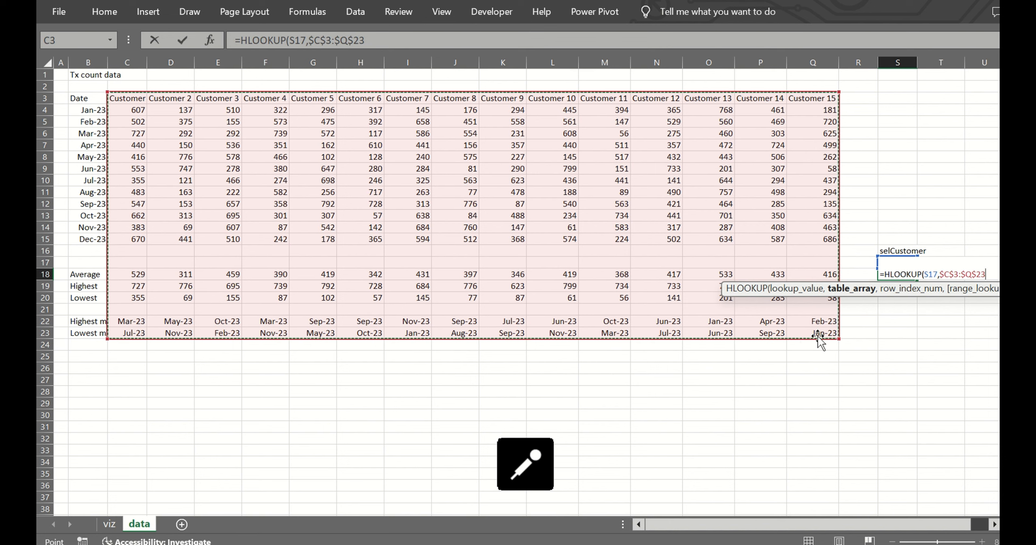
Complete the S18 lookup with ROWS($C$3:$C$18) as the row index and 0 for an exact match.
{"action": "type", "text": "rows("}
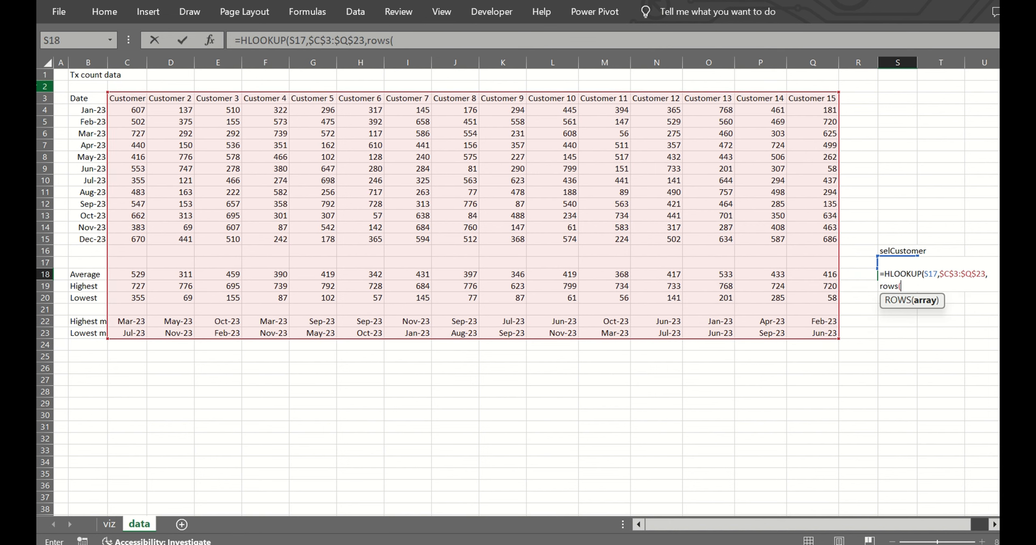
{"action": "left_click_drag", "start_coordinate": [127, 98], "coordinate": [129, 338]}
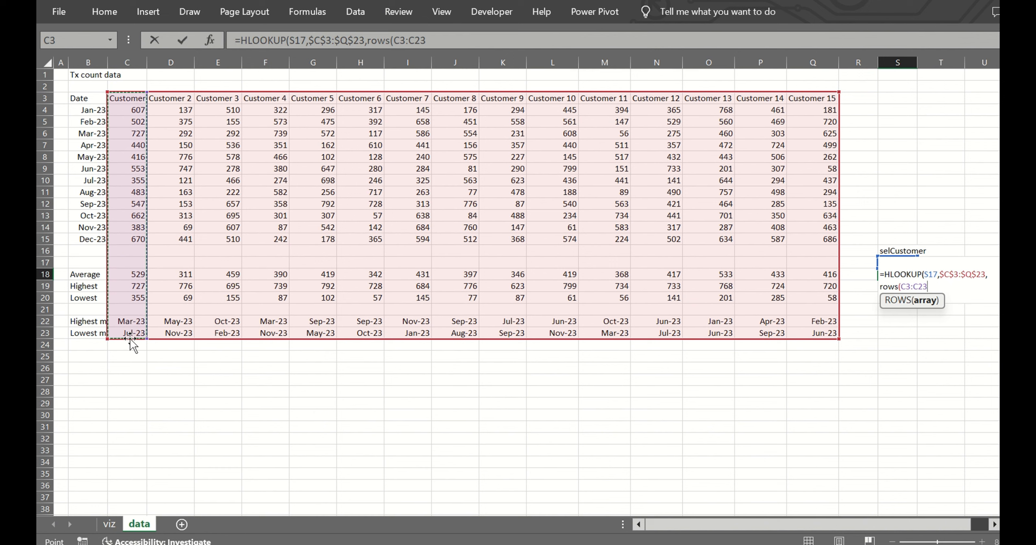
{"action": "key", "text": "shift+Up"}
{"action": "key", "text": "shift+Up"}
{"action": "key", "text": "shift+Up"}
{"action": "key", "text": "shift+Up"}
{"action": "key", "text": "shift+Up"}
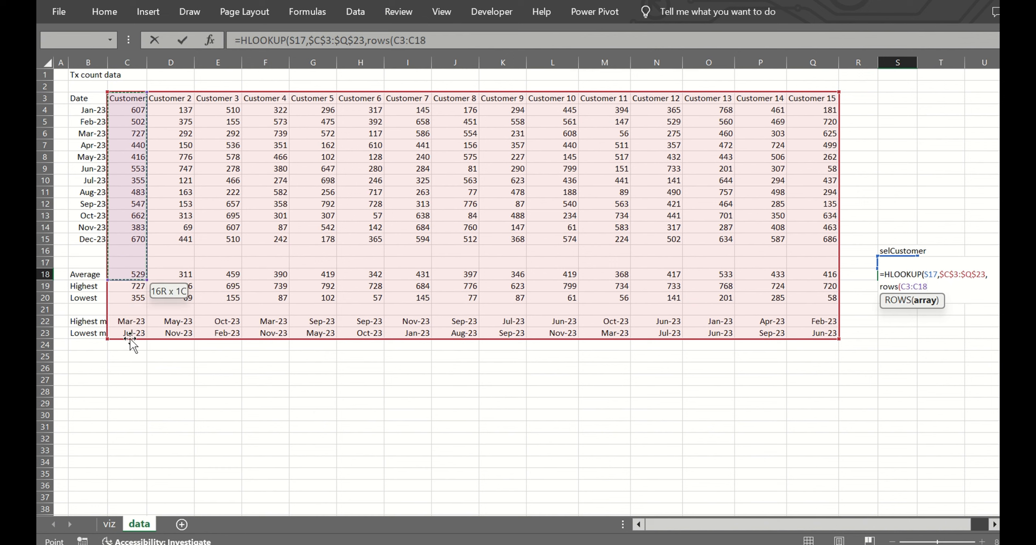
{"action": "key", "text": "F4"}
{"action": "type", "text": "),"}
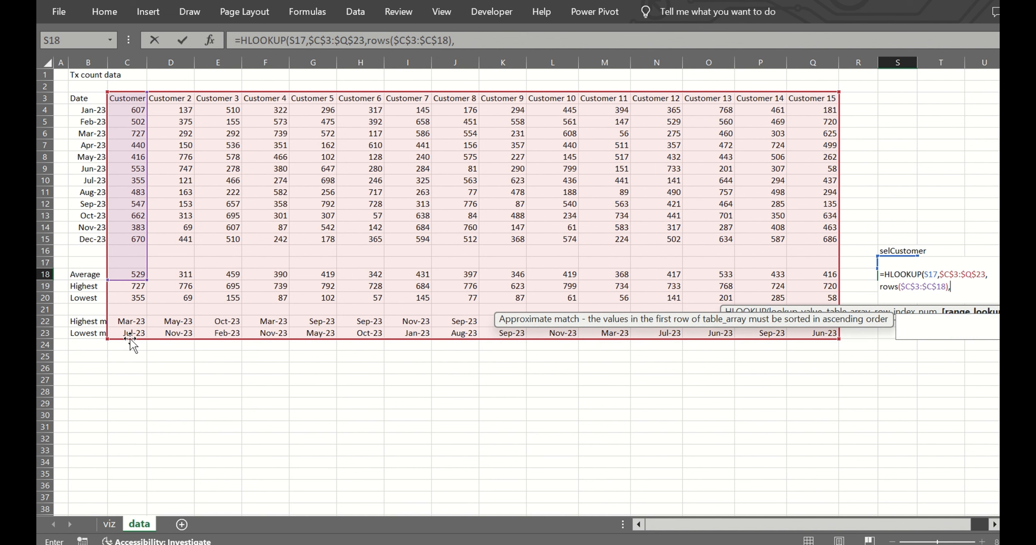
{"action": "type", "text": "0"}
{"action": "key", "text": "Return"}
{"action": "key", "text": "Up"}
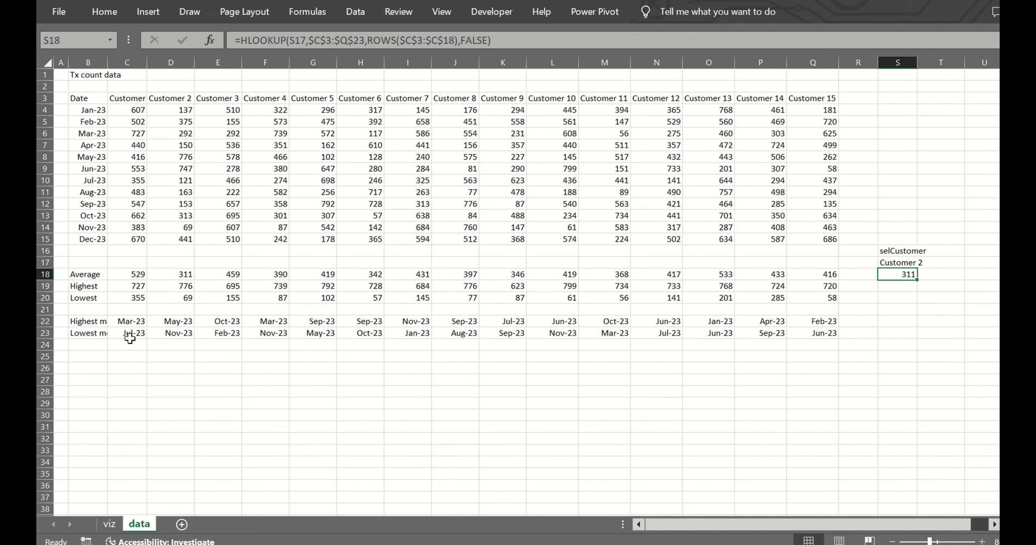
Copy the average lookup to S19, with its lookup value anchored to $S$17 and its ROWS range ending at $C$19.
{"action": "key", "text": "ctrl+c"}
{"action": "key", "text": "Down"}
{"action": "key", "text": "ctrl+v"}
{"action": "left_click", "coordinate": [291, 40]}
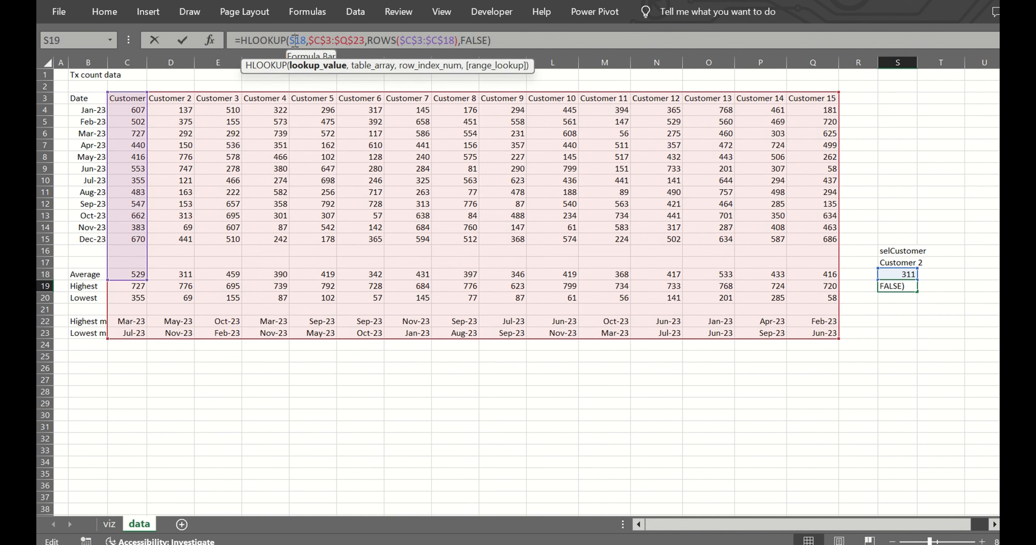
{"action": "left_click_drag", "start_coordinate": [907, 280], "coordinate": [908, 268]}
{"action": "left_click", "coordinate": [297, 40]}
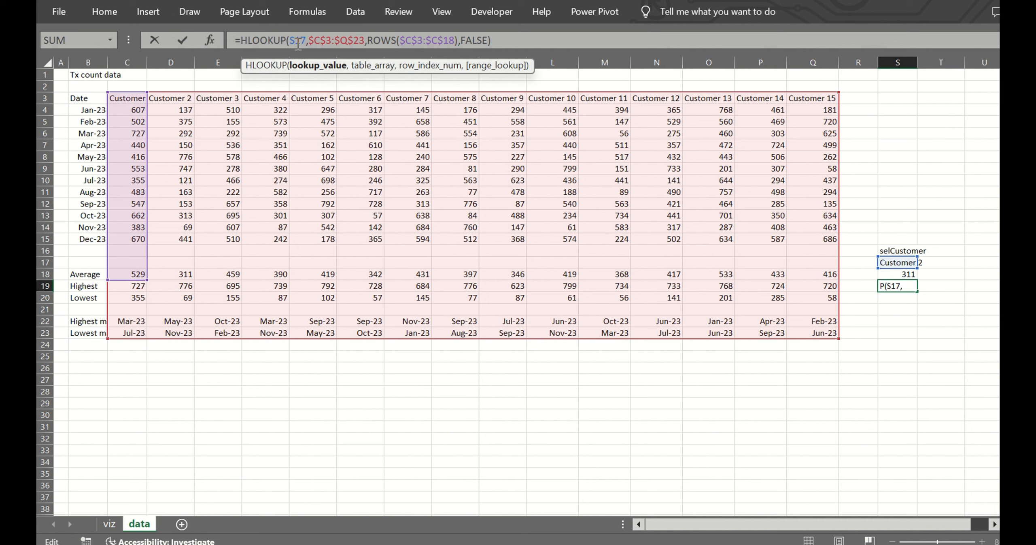
{"action": "key", "text": "F4"}
{"action": "key", "text": "F4"}
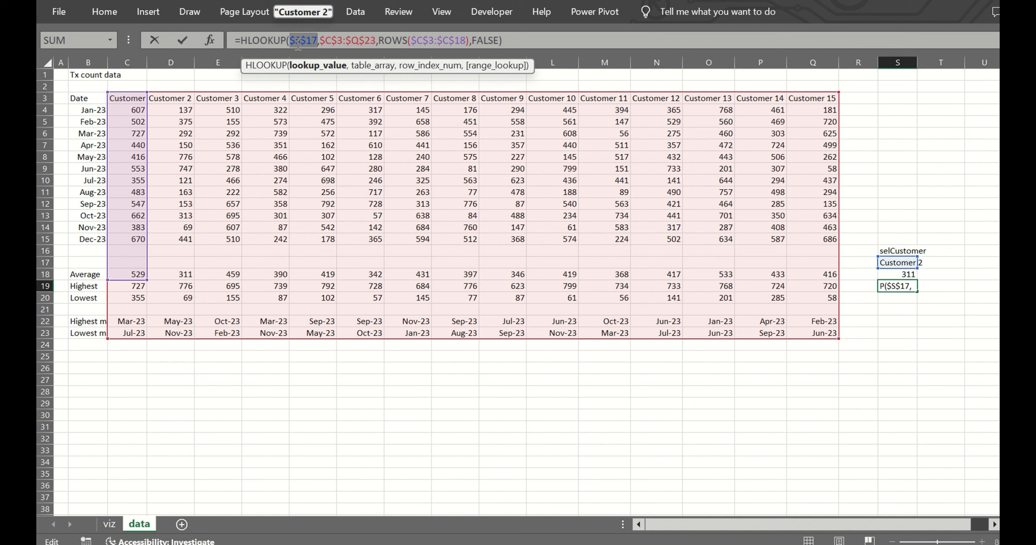
{"action": "left_click", "coordinate": [466, 39]}
{"action": "key", "text": "BackSpace"}
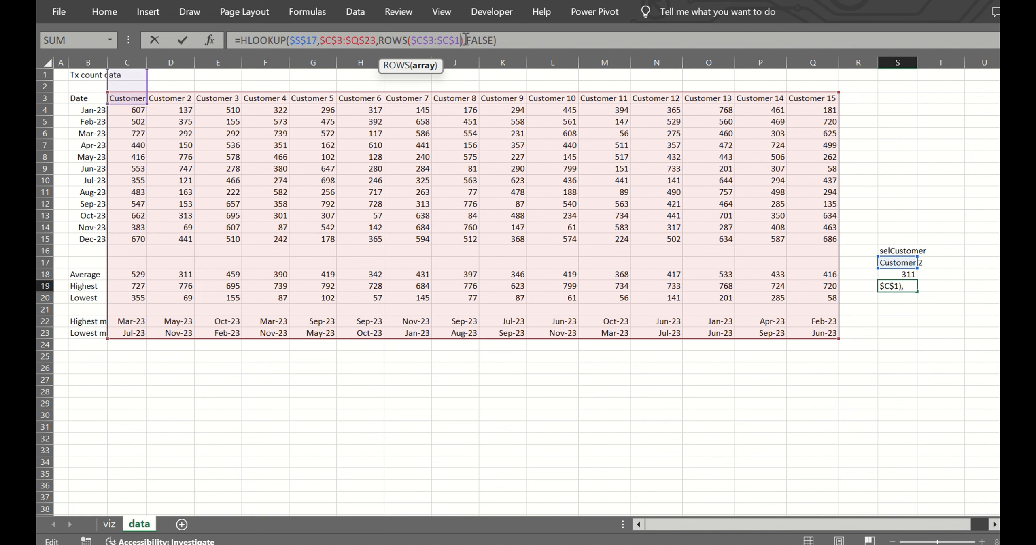
{"action": "type", "text": "9"}
{"action": "key", "text": "ctrl+Return"}
Copy the highest-value lookup to S20 and end its ROWS range at $C$20 for the lowest value.
{"action": "key", "text": "ctrl+c"}
{"action": "key", "text": "Down"}
{"action": "key", "text": "ctrl+v"}
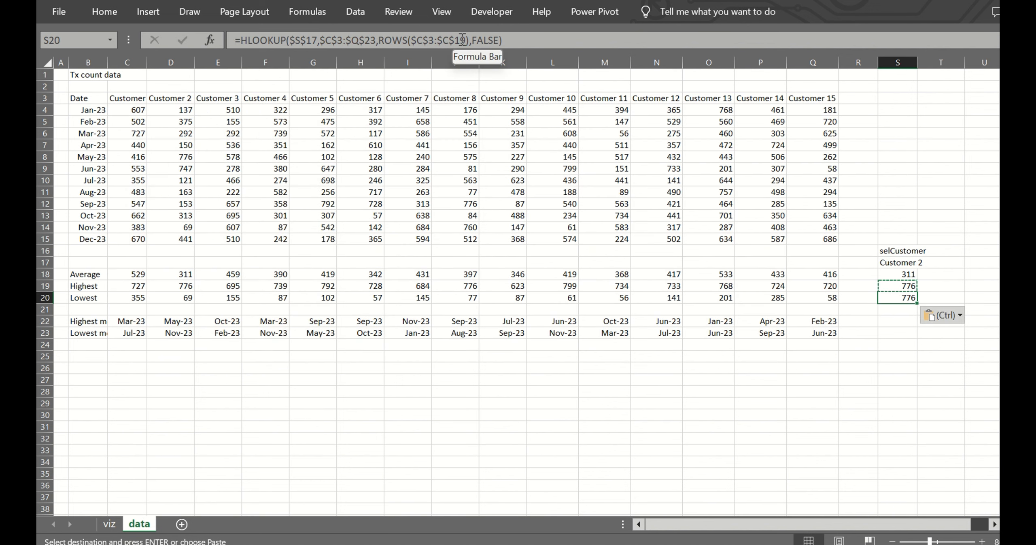
{"action": "left_click", "coordinate": [464, 40]}
{"action": "key", "text": "BackSpace"}
{"action": "type", "text": "0"}
{"action": "key", "text": "ctrl+Return"}
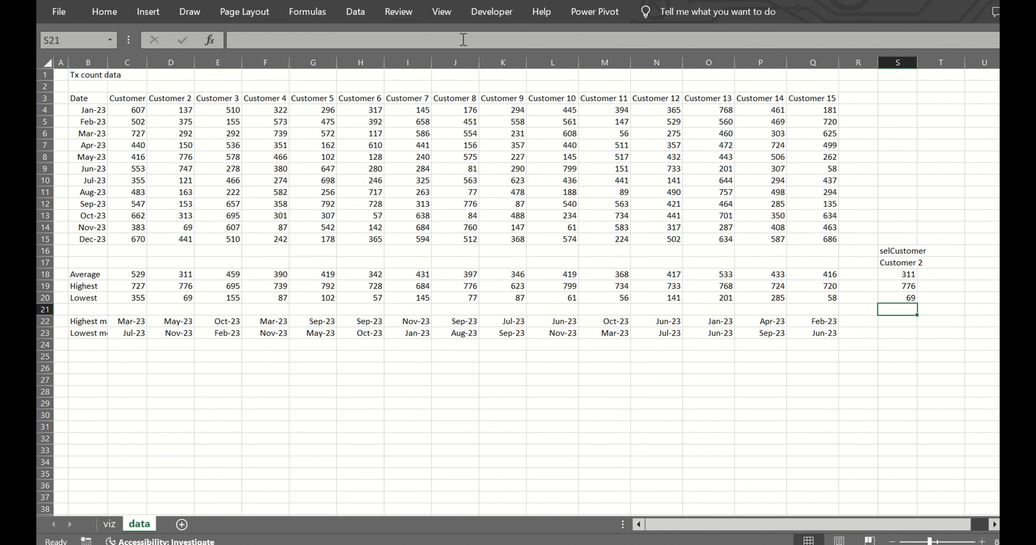
Copy the lookup formula to S22 and S23, ending their ROWS ranges at $C$22 and $C$23 for the highest and lowest months.
{"action": "key", "text": "Down"}
{"action": "key", "text": "Down"}
{"action": "key", "text": "ctrl+v"}
{"action": "key", "text": "Down"}
{"action": "key", "text": "ctrl+v"}
{"action": "key", "text": "Up"}
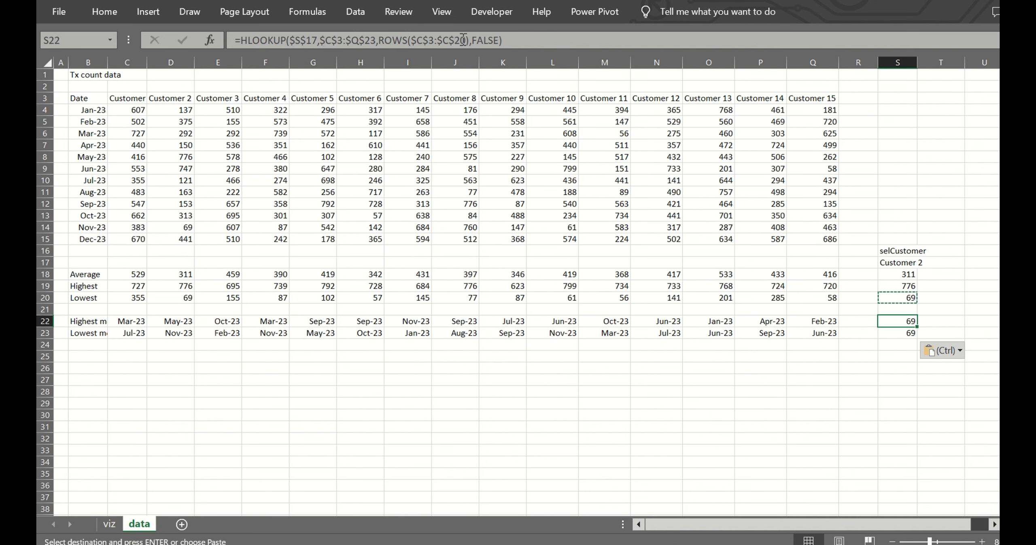
{"action": "left_click", "coordinate": [461, 39]}
{"action": "key", "text": "Delete"}
{"action": "type", "text": "2"}
{"action": "key", "text": "Return"}
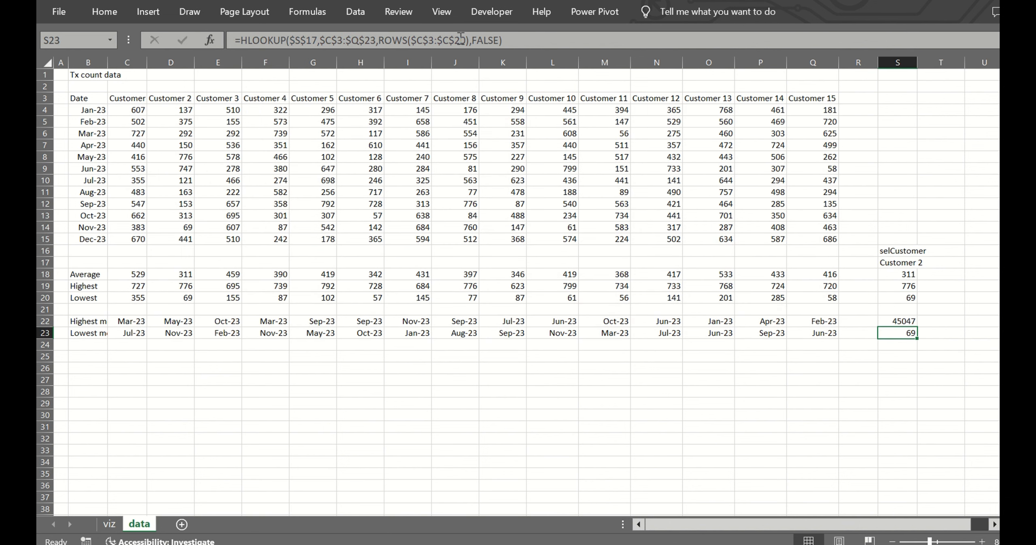
{"action": "left_click", "coordinate": [461, 40]}
{"action": "key", "text": "Delete"}
{"action": "type", "text": "3"}
{"action": "key", "text": "shift+Return"}
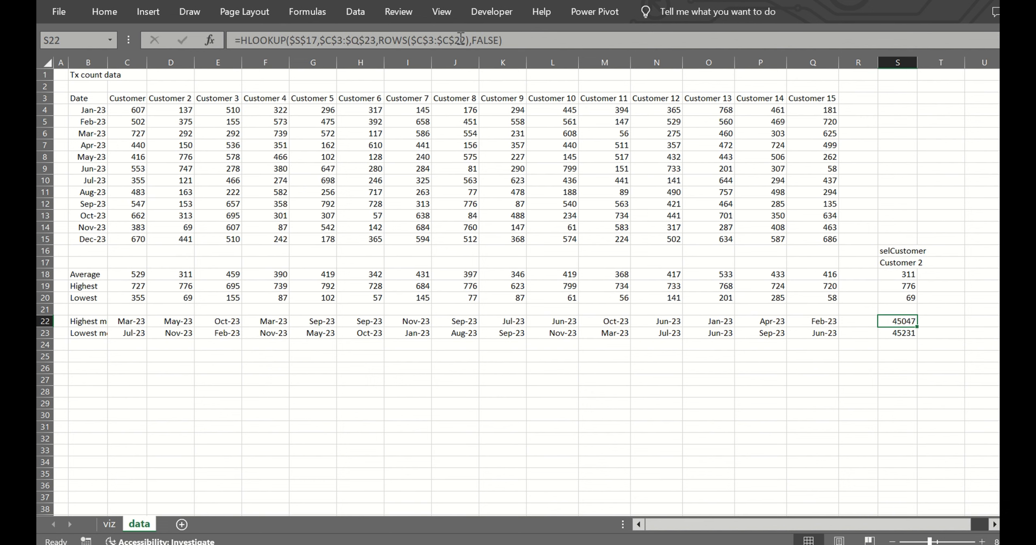
Copy the month-year formatting of Q22:Q23 onto the selected customer's months in S22:S23.
{"action": "key", "text": "Left"}
{"action": "key", "text": "Left"}
{"action": "key", "text": "shift+Down"}
{"action": "left_click", "coordinate": [212, 0]}
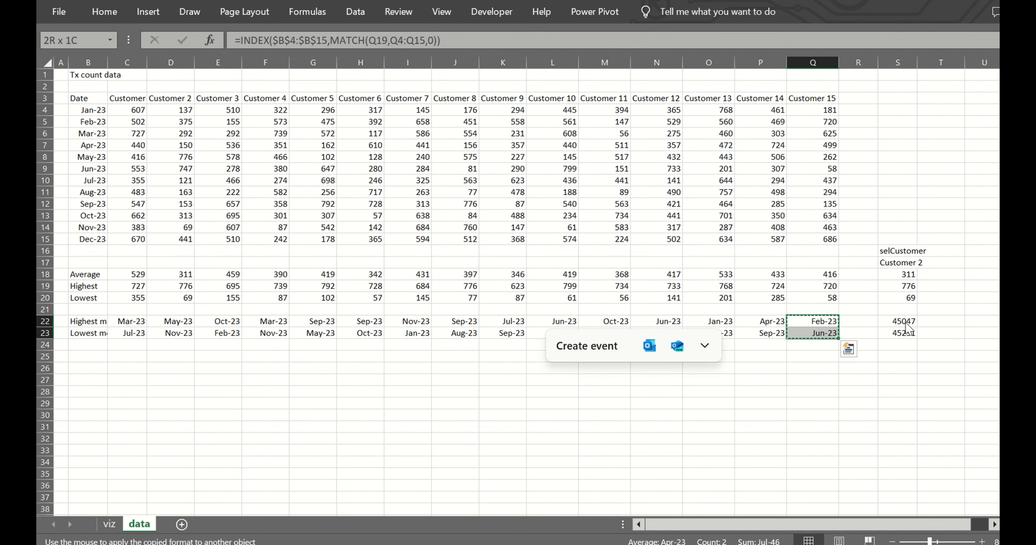
{"action": "left_click", "coordinate": [900, 321]}
On the viz sheet, turn the D30 text into the formula ="Average monthly transaction count was "&data!S18.
{"action": "left_click", "coordinate": [110, 524]}
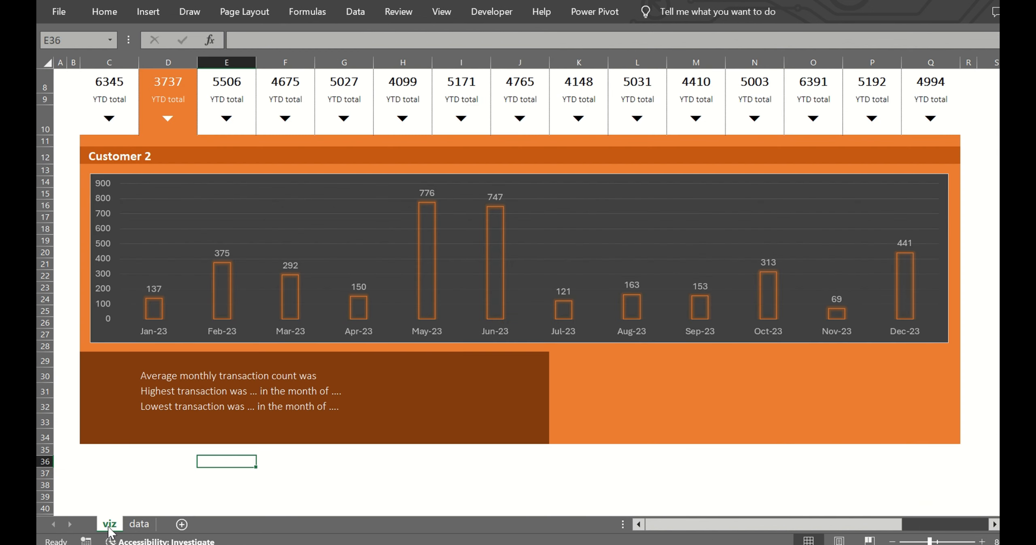
{"action": "left_click", "coordinate": [145, 378]}
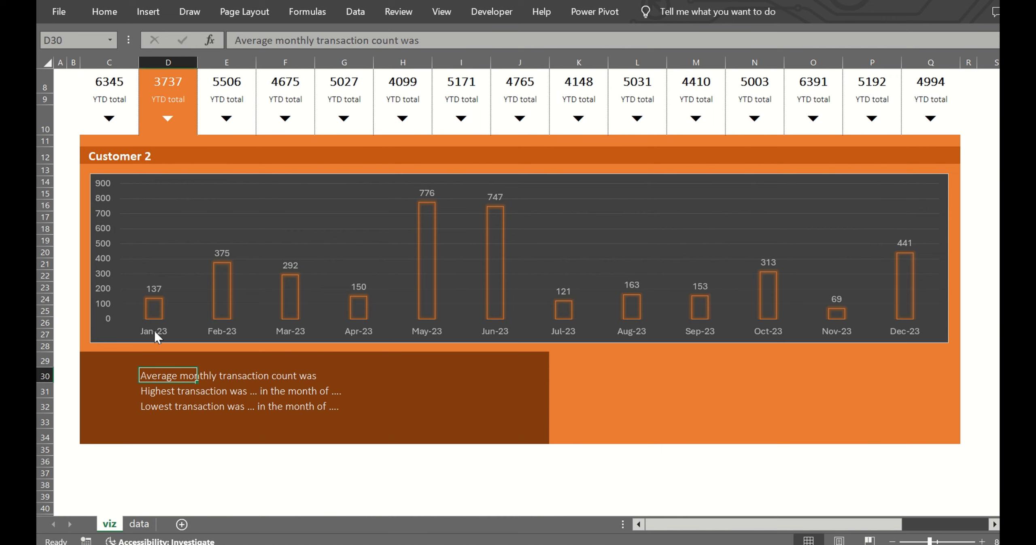
{"action": "left_click", "coordinate": [235, 39]}
{"action": "type", "text": "=|"}
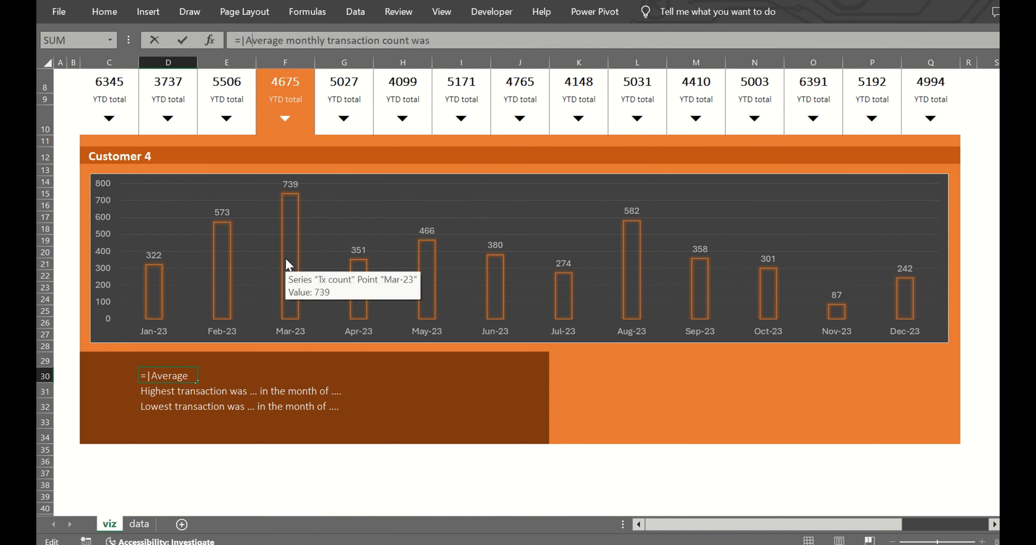
{"action": "key", "text": "BackSpace"}
{"action": "type", "text": "\""}
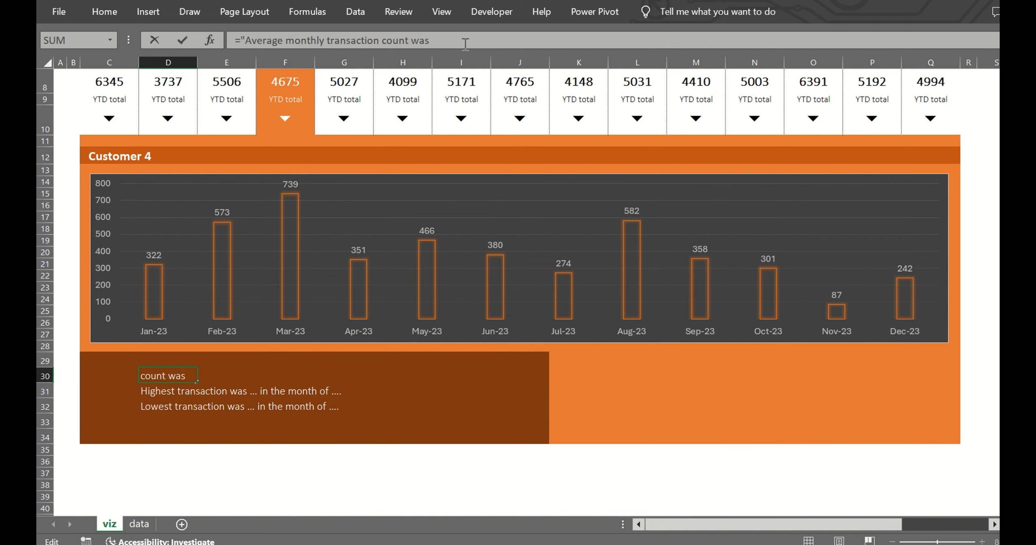
{"action": "type", "text": "\"&"}
{"action": "left_click", "coordinate": [139, 524]}
{"action": "left_click", "coordinate": [889, 276]}
{"action": "key", "text": "Return"}
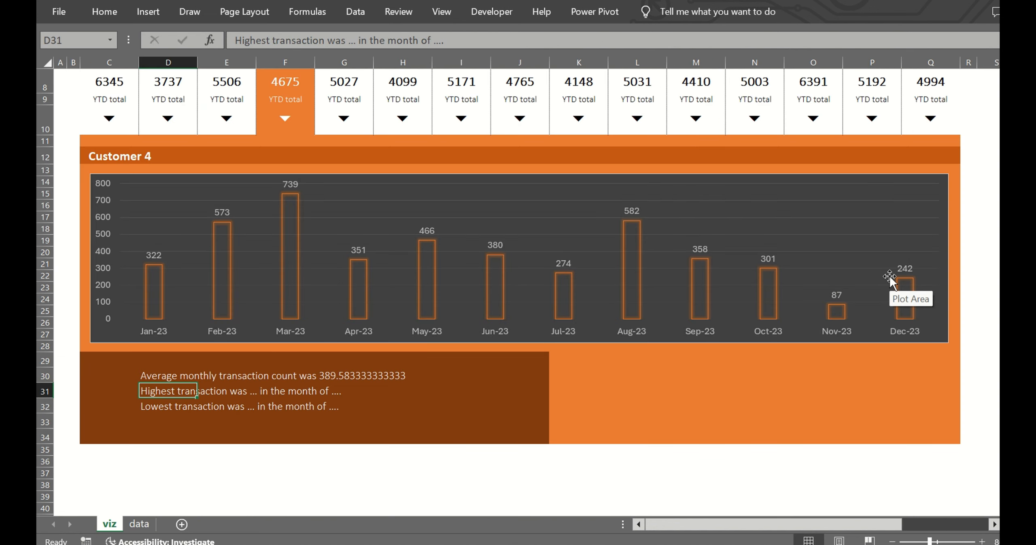
Wrap data!S18 in the D30 formula in a TEXT function with the format "###".
{"action": "key", "text": "Up"}
{"action": "left_click", "coordinate": [447, 37]}
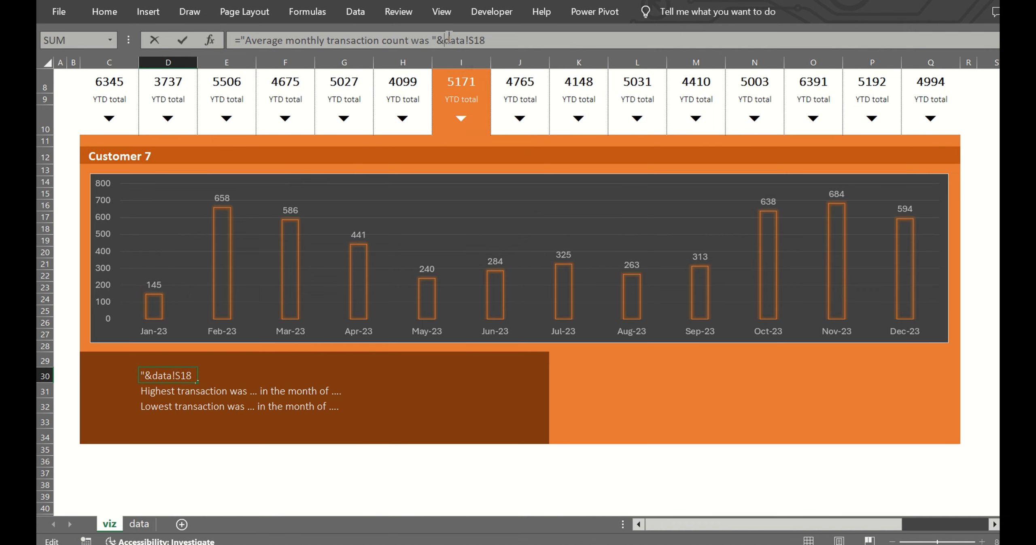
{"action": "type", "text": "text("}
{"action": "key", "text": "End"}
{"action": "type", "text": ",\""}
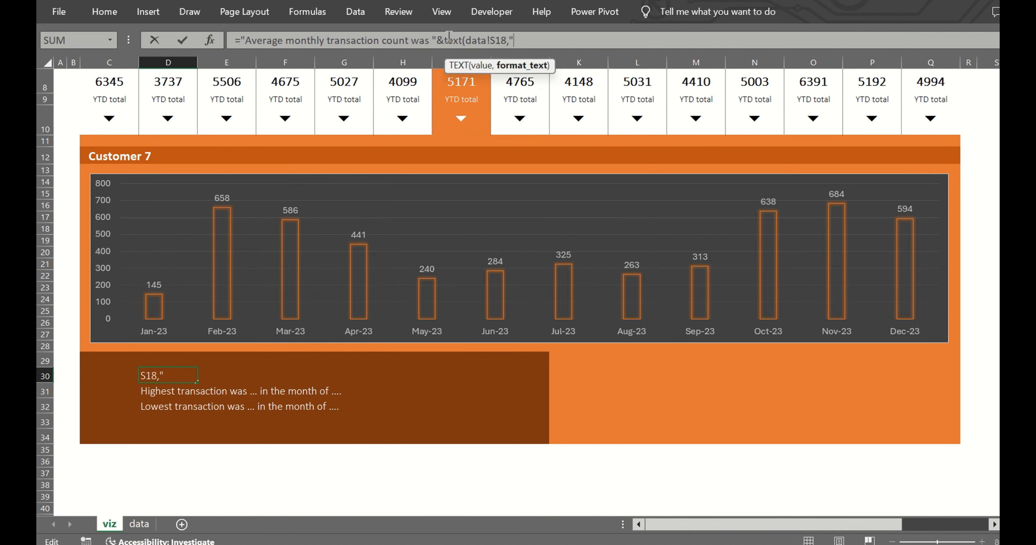
{"action": "key", "text": "Return"}
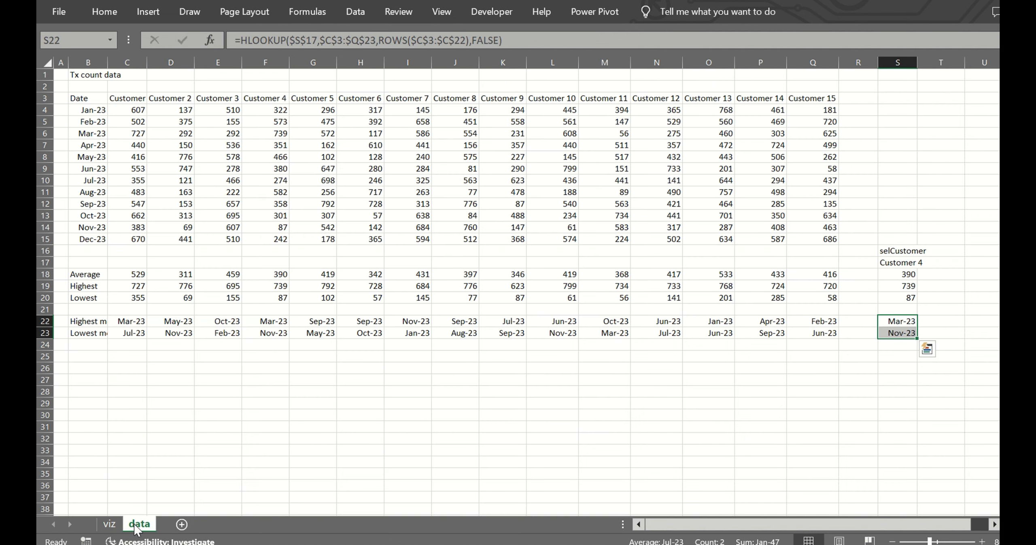
Check the selected customer's figures on the data sheet and the TEXT part of the D30 formula on viz.
{"action": "left_click", "coordinate": [139, 525]}
{"action": "left_click", "coordinate": [109, 524]}
{"action": "left_click", "coordinate": [150, 373]}
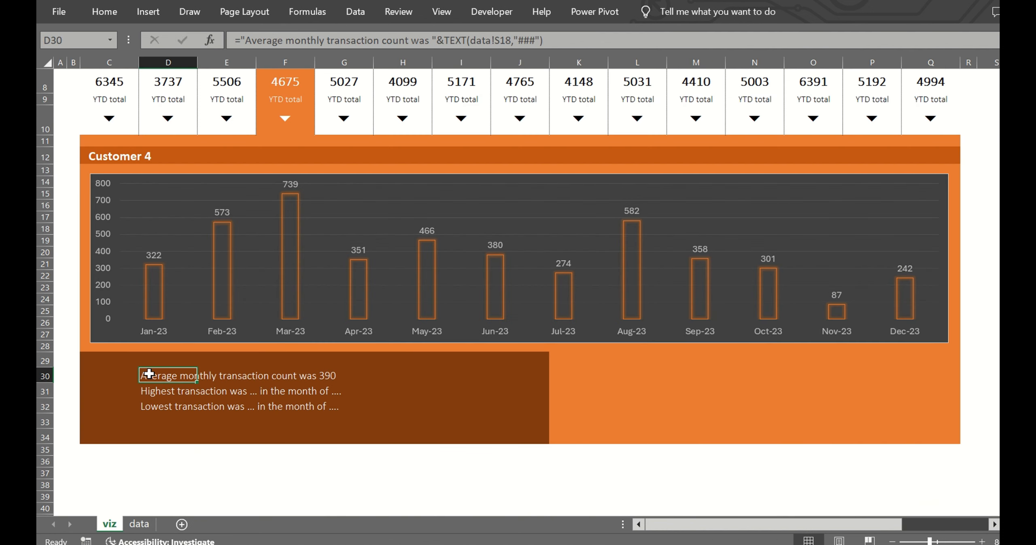
{"action": "left_click_drag", "start_coordinate": [444, 41], "coordinate": [568, 39]}
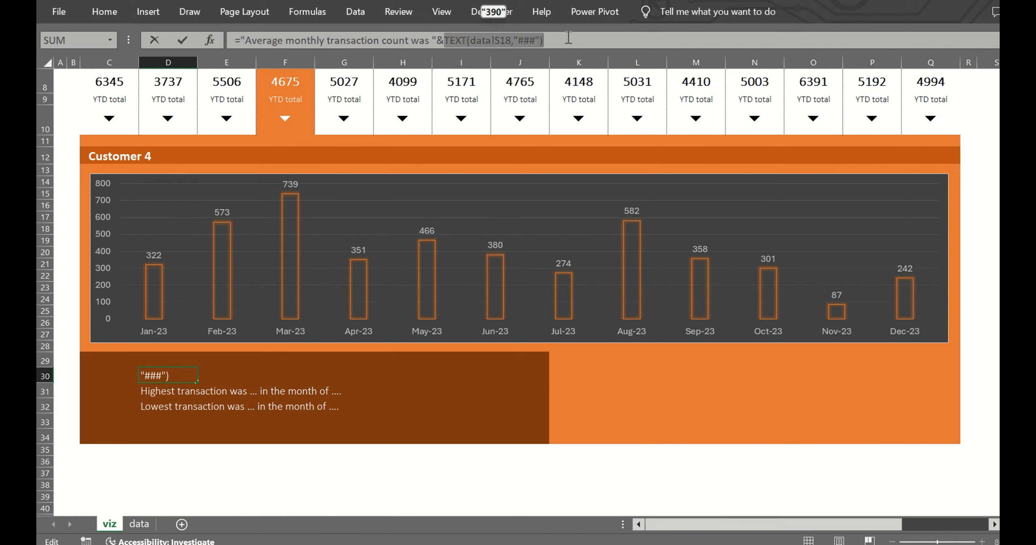
{"action": "key", "text": "Escape"}
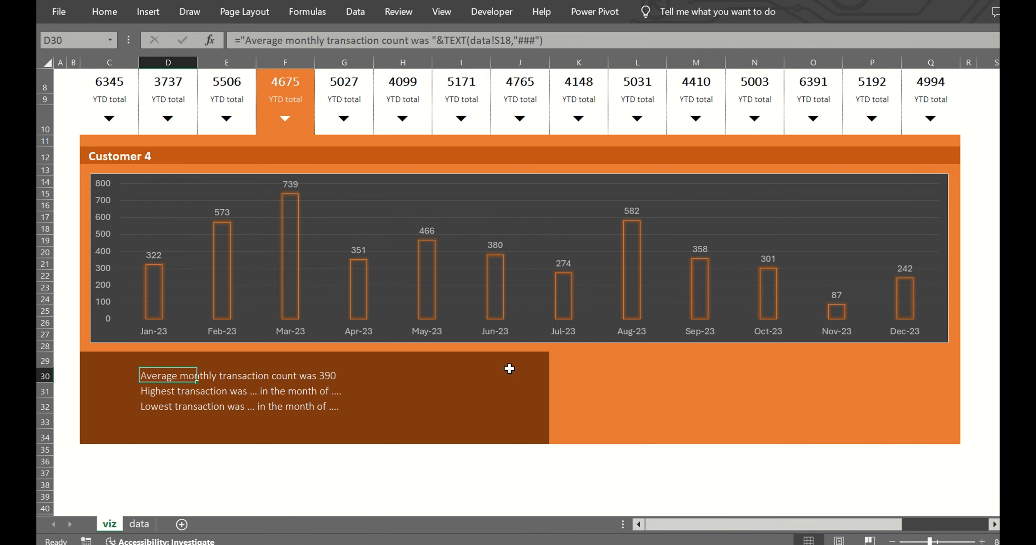
Turn the D31 text into a formula beginning with ="Highest transaction was "&.
{"action": "key", "text": "Right"}
{"action": "key", "text": "Down"}
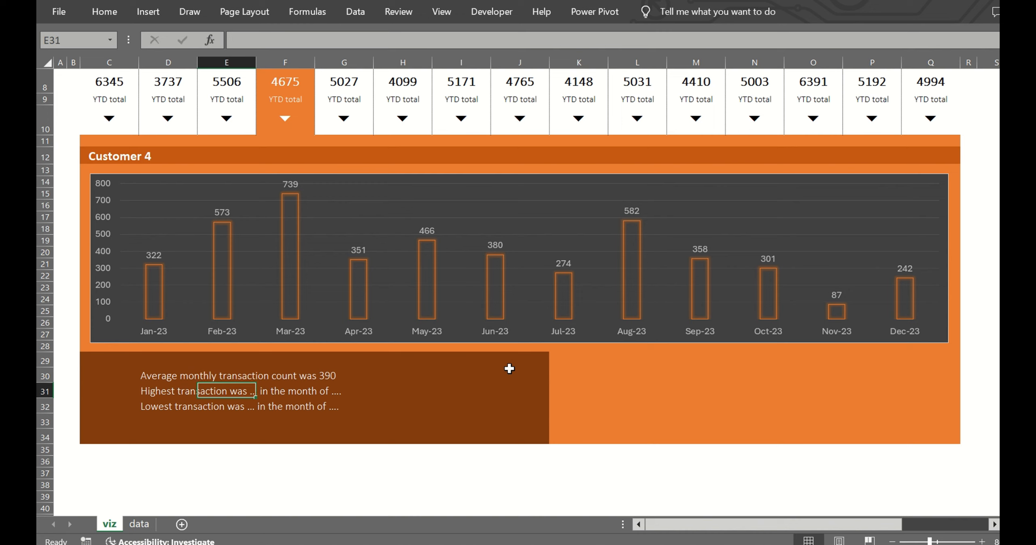
{"action": "key", "text": "Left"}
{"action": "left_click", "coordinate": [236, 42]}
{"action": "type", "text": "=\""}
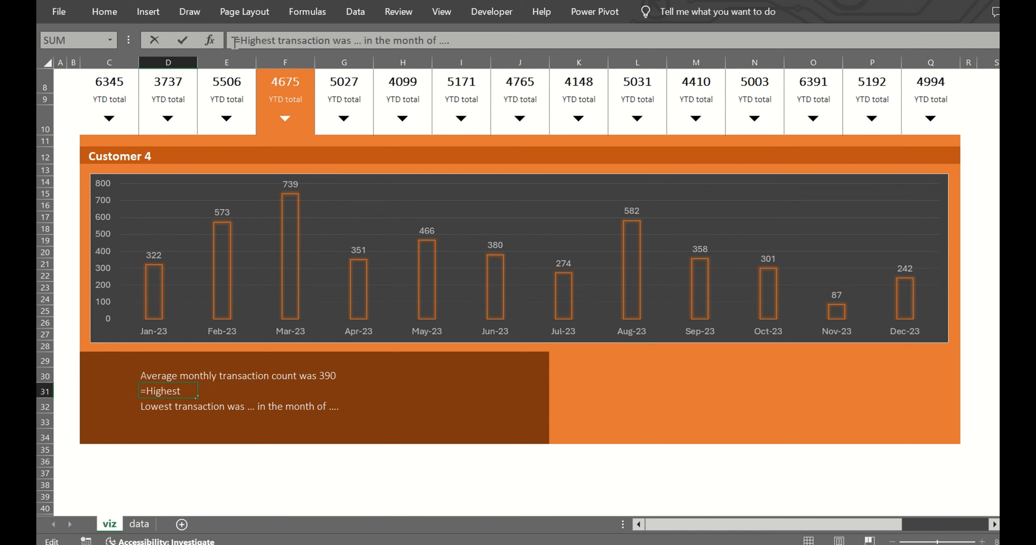
{"action": "key", "text": "Right"}
{"action": "key", "text": "Right"}
{"action": "key", "text": "Right"}
{"action": "key", "text": "Right"}
{"action": "key", "text": "Right"}
{"action": "key", "text": "Right"}
{"action": "key", "text": "Right"}
{"action": "key", "text": "Right"}
{"action": "key", "text": "Right"}
{"action": "key", "text": "Right"}
{"action": "key", "text": "Right"}
{"action": "key", "text": "Right"}
{"action": "key", "text": "Right"}
{"action": "key", "text": "Right"}
{"action": "key", "text": "Right"}
{"action": "key", "text": "Right"}
{"action": "key", "text": "Right"}
{"action": "key", "text": "Right"}
{"action": "key", "text": "Right"}
{"action": "key", "text": "Right"}
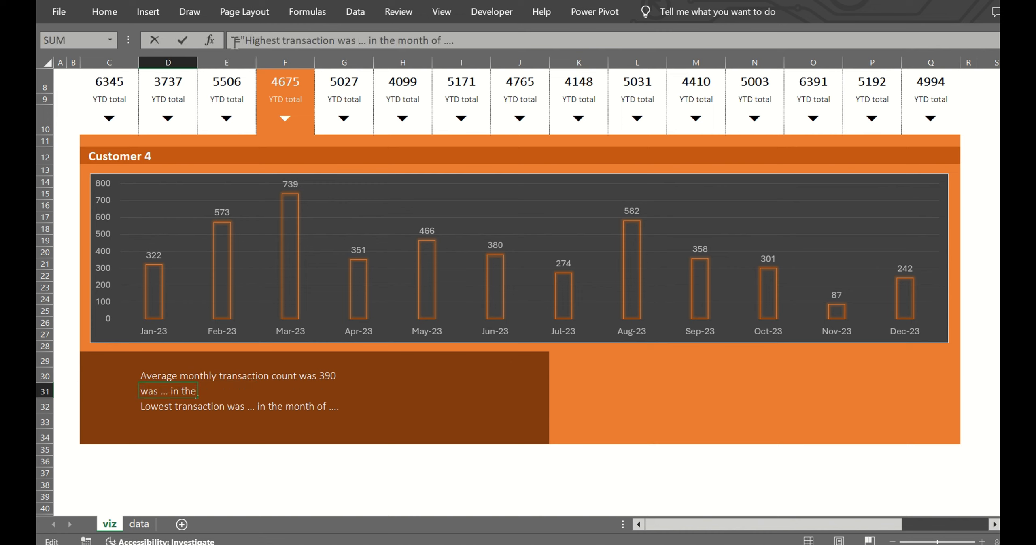
{"action": "type", "text": "\"&"}
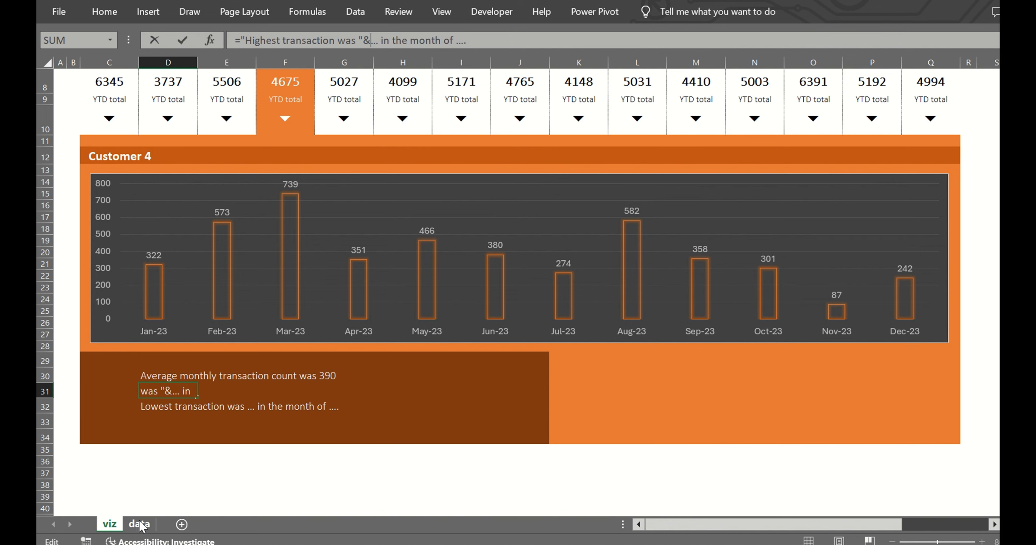
Continue the D31 formula with TEXT(data!S19,"###") for the selected customer's highest transaction.
{"action": "left_click", "coordinate": [140, 524]}
{"action": "left_click", "coordinate": [905, 286]}
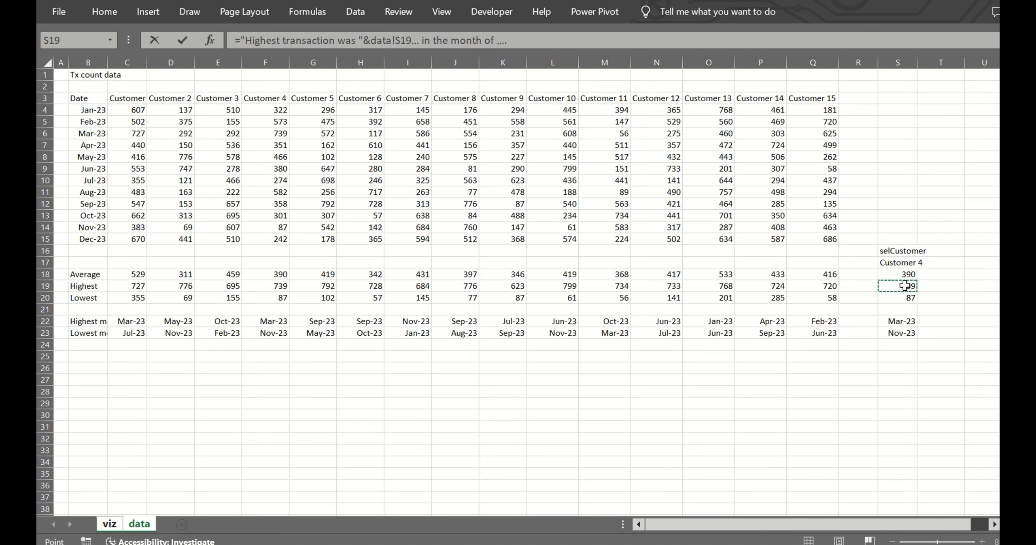
{"action": "key", "text": "BackSpace"}
{"action": "key", "text": "BackSpace"}
{"action": "key", "text": "BackSpace"}
{"action": "key", "text": "BackSpace"}
{"action": "key", "text": "BackSpace"}
{"action": "key", "text": "BackSpace"}
{"action": "key", "text": "BackSpace"}
{"action": "key", "text": "BackSpace"}
{"action": "type", "text": "text("}
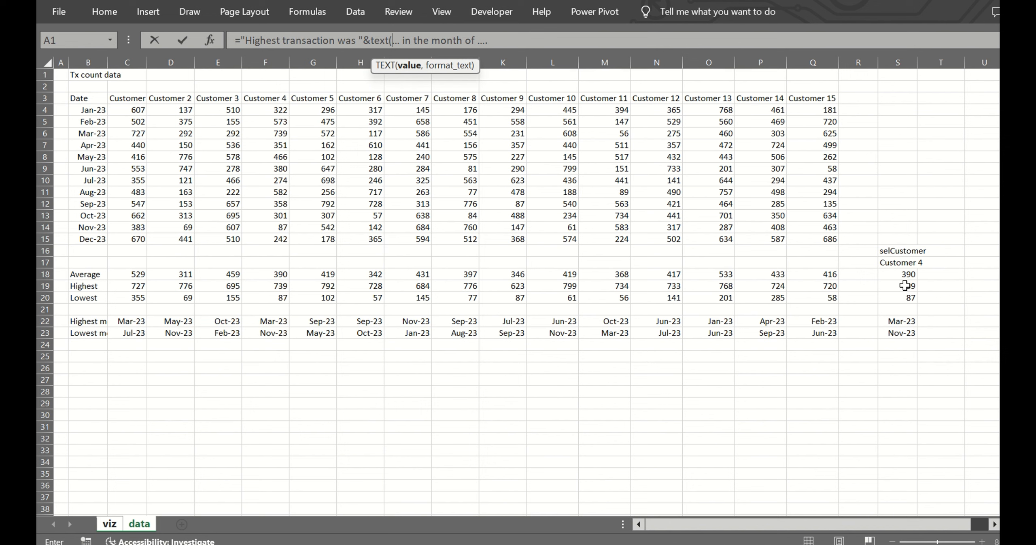
{"action": "left_click", "coordinate": [906, 285]}
{"action": "type", "text": ",\"###"}
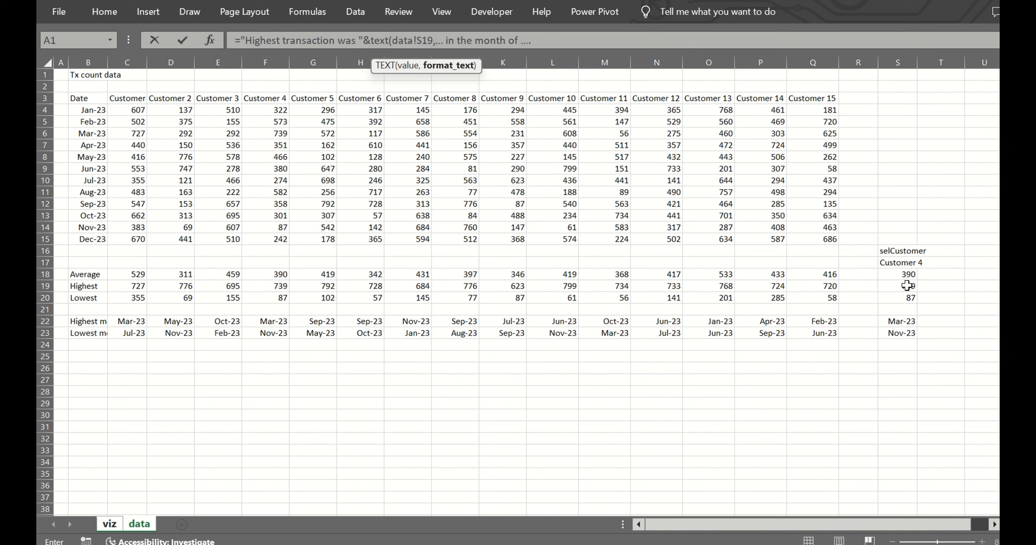
{"action": "type", "text": "\")"}
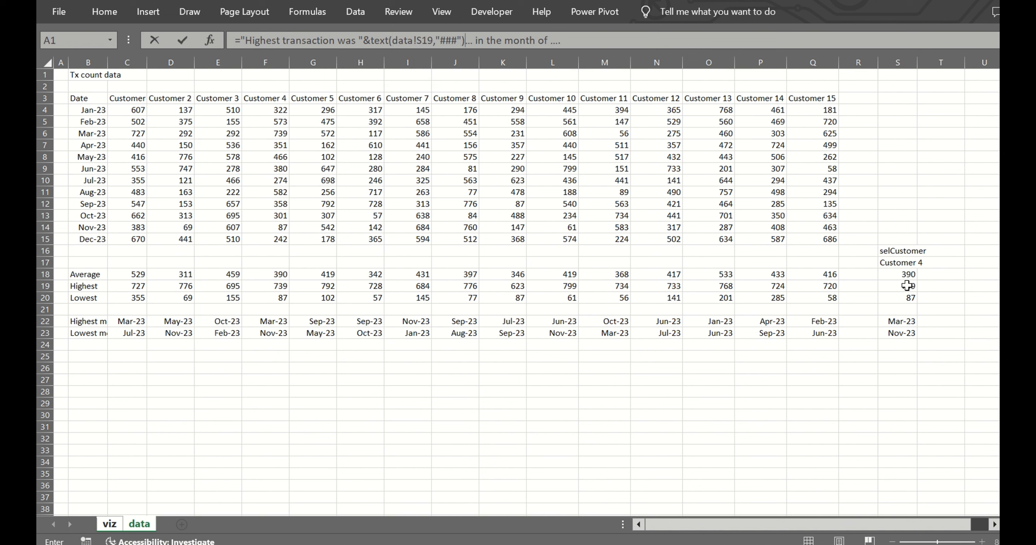
Complete the D31 formula with & " in the month of "&TEXT(data!S22,"mmmm"), replacing the placeholder dots.
{"action": "type", "text": "& \""}
{"action": "key", "text": "Delete"}
{"action": "key", "text": "Return"}
{"action": "key", "text": "Return"}
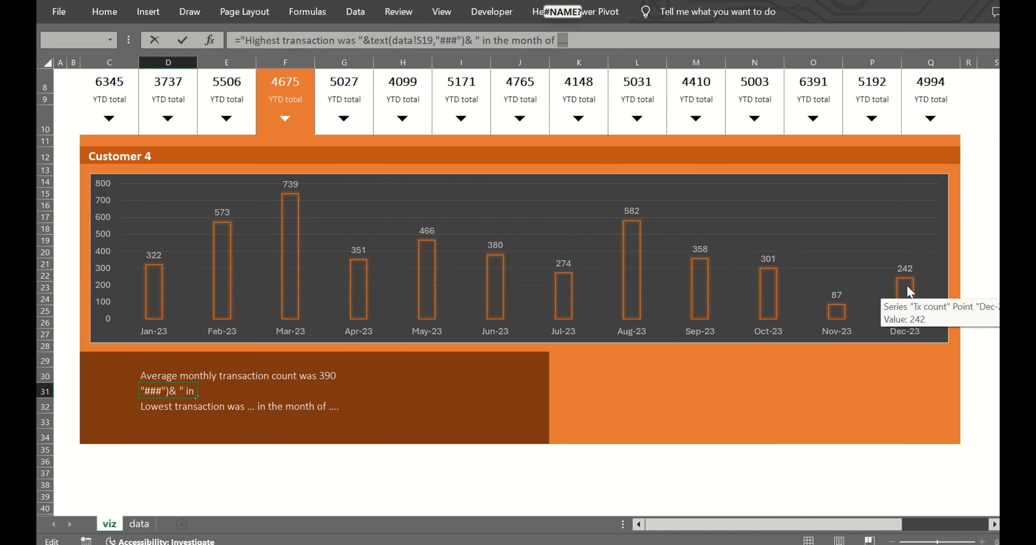
{"action": "key", "text": "Delete"}
{"action": "type", "text": "\"&"}
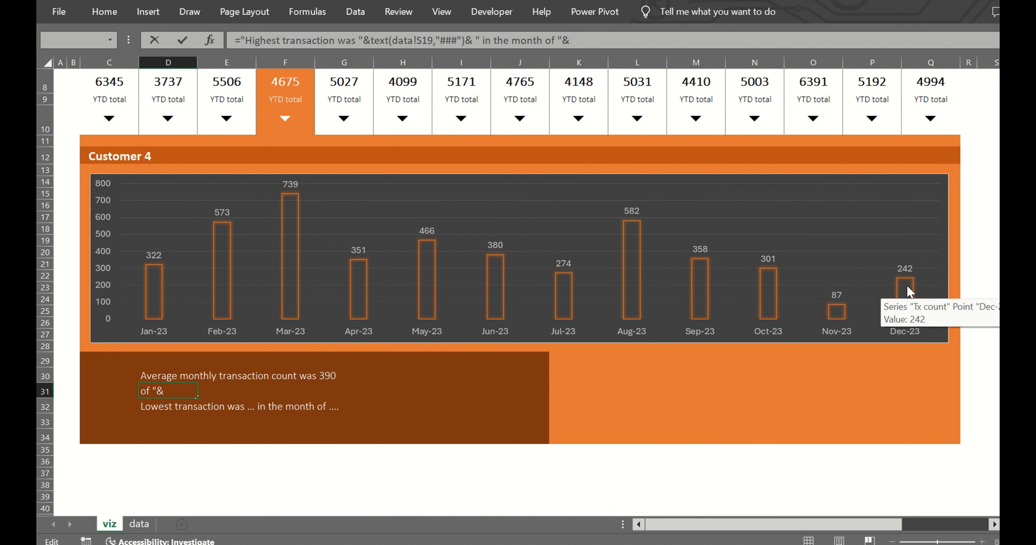
{"action": "type", "text": "text("}
{"action": "left_click", "coordinate": [140, 523]}
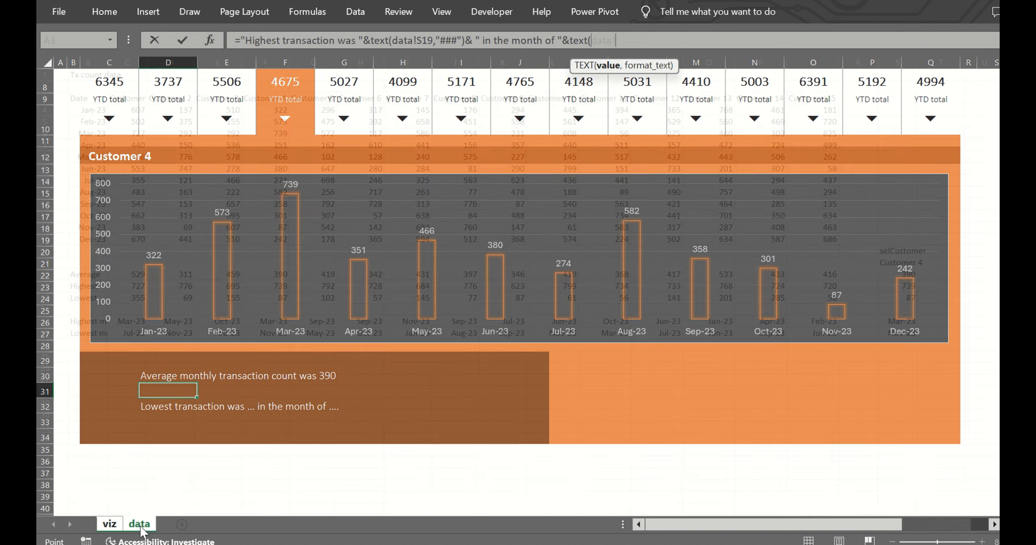
{"action": "left_click", "coordinate": [902, 320]}
{"action": "type", "text": ","}
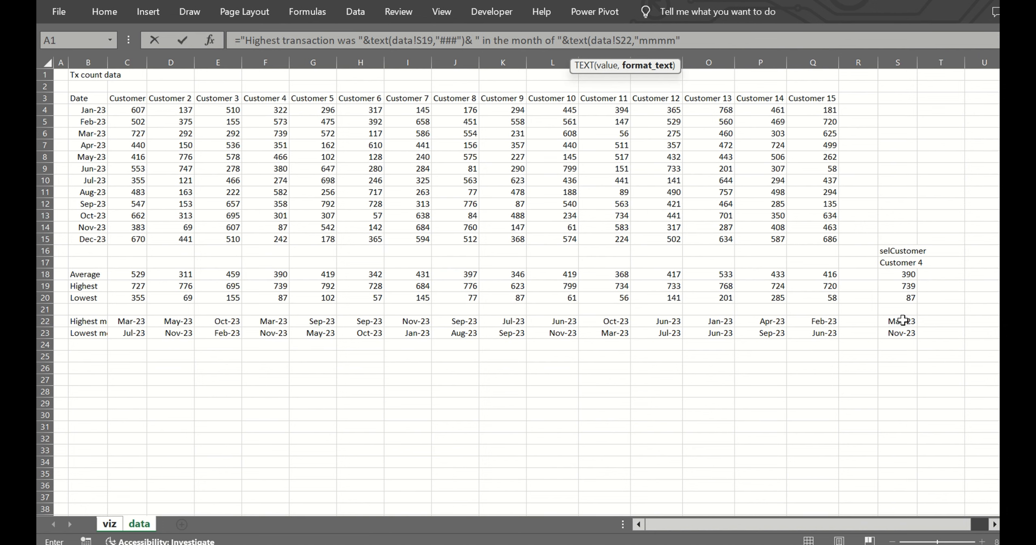
{"action": "type", "text": "\"mmmm\""}
{"action": "key", "text": "Return"}
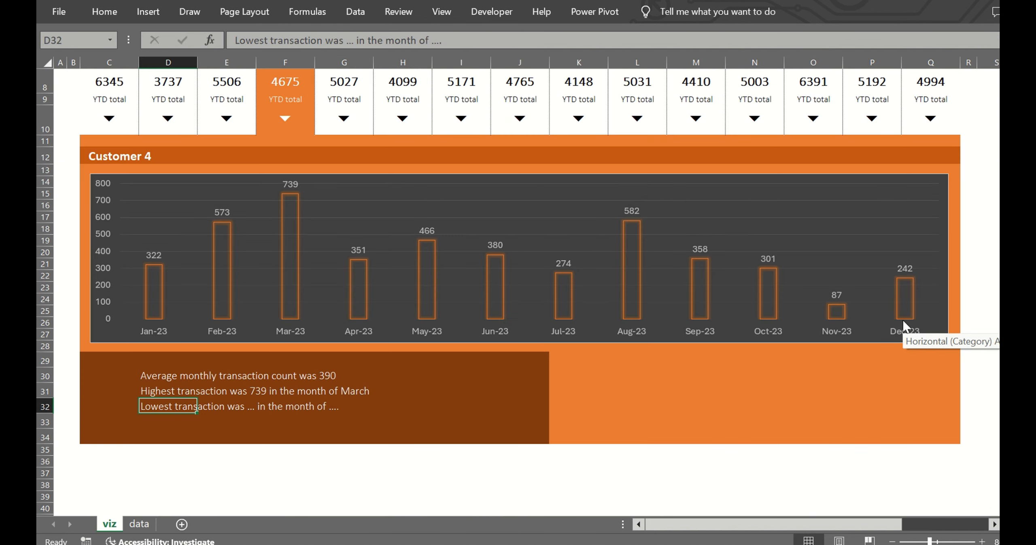
Copy the D31 formula to D32 and change its word Highest to Lowest.
{"action": "key", "text": "Up"}
{"action": "key", "text": "ctrl+c"}
{"action": "key", "text": "Down"}
{"action": "key", "text": "ctrl+v"}
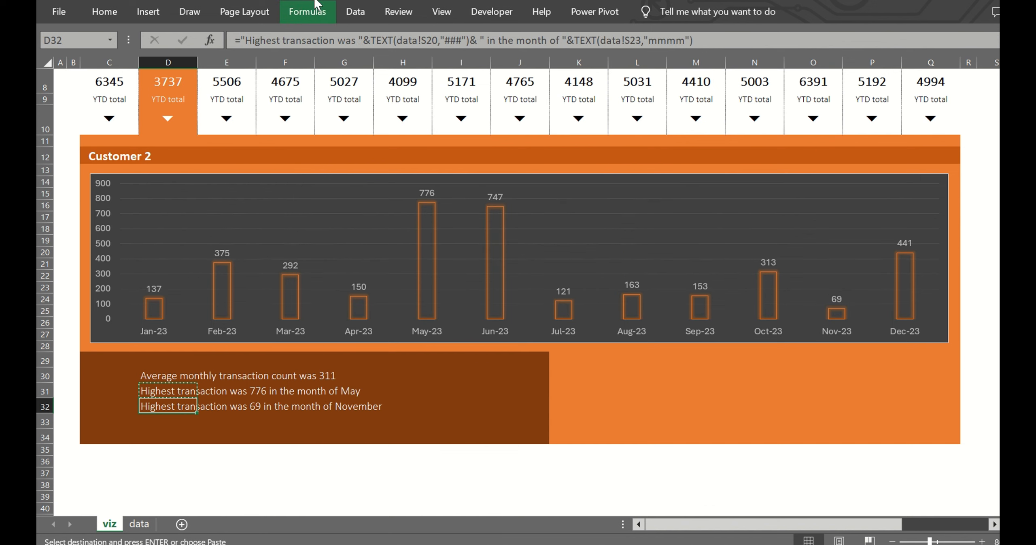
{"action": "double_click", "coordinate": [282, 41]}
{"action": "type", "text": "L"}
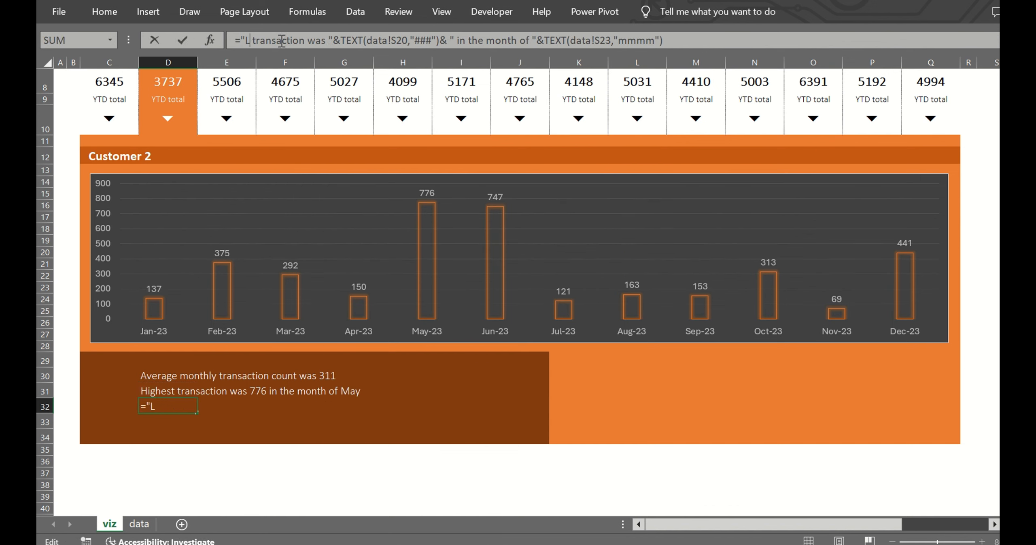
{"action": "type", "text": "owest"}
{"action": "key", "text": "Return"}
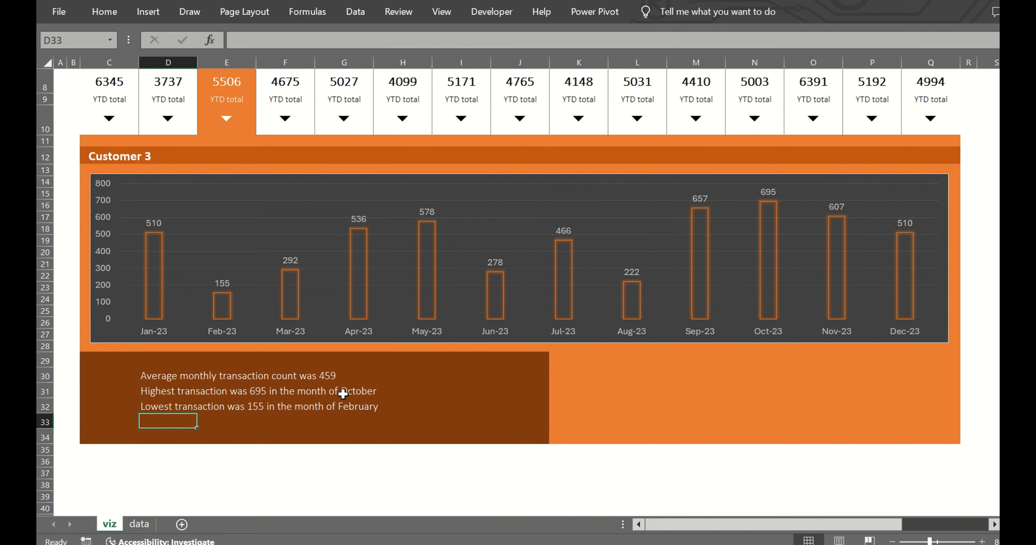
{"action": "left_click", "coordinate": [139, 524]}
{"action": "left_click", "coordinate": [111, 525]}
{"action": "left_click", "coordinate": [487, 381]}
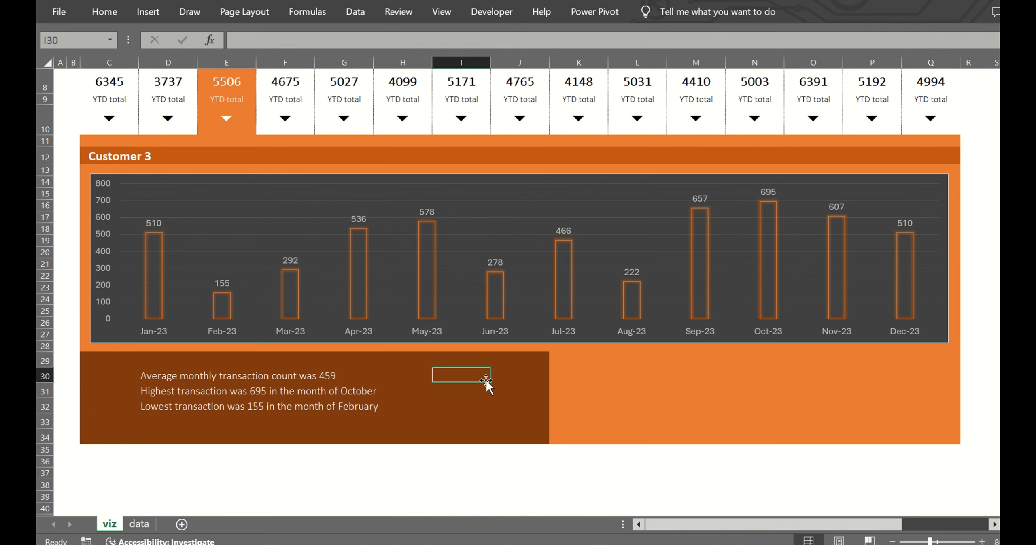
Set the font color of the highest transaction sentence to light green and of the lowest transaction sentence to red.
{"action": "left_click", "coordinate": [150, 392]}
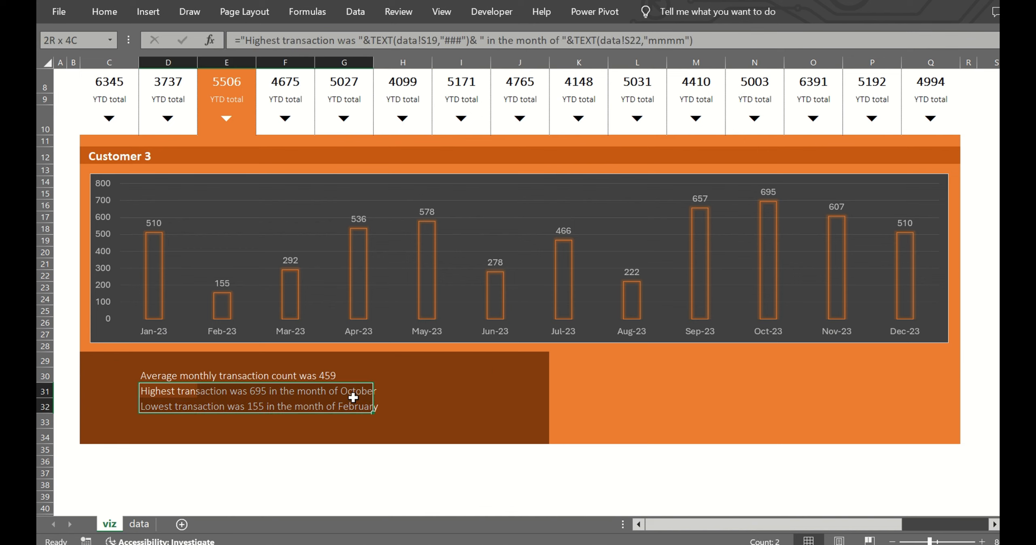
{"action": "left_click", "coordinate": [103, 16]}
{"action": "left_click", "coordinate": [264, 64]}
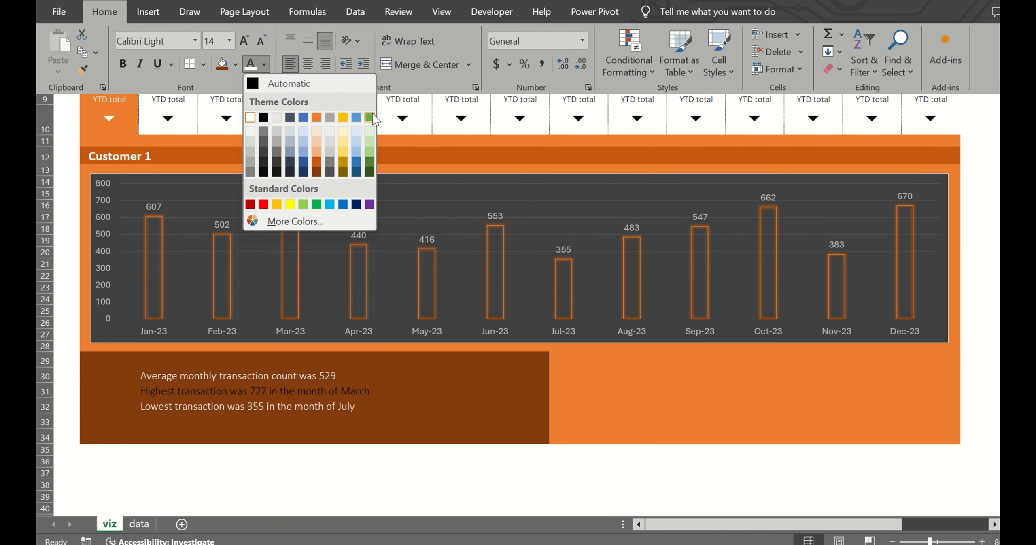
{"action": "left_click", "coordinate": [305, 208]}
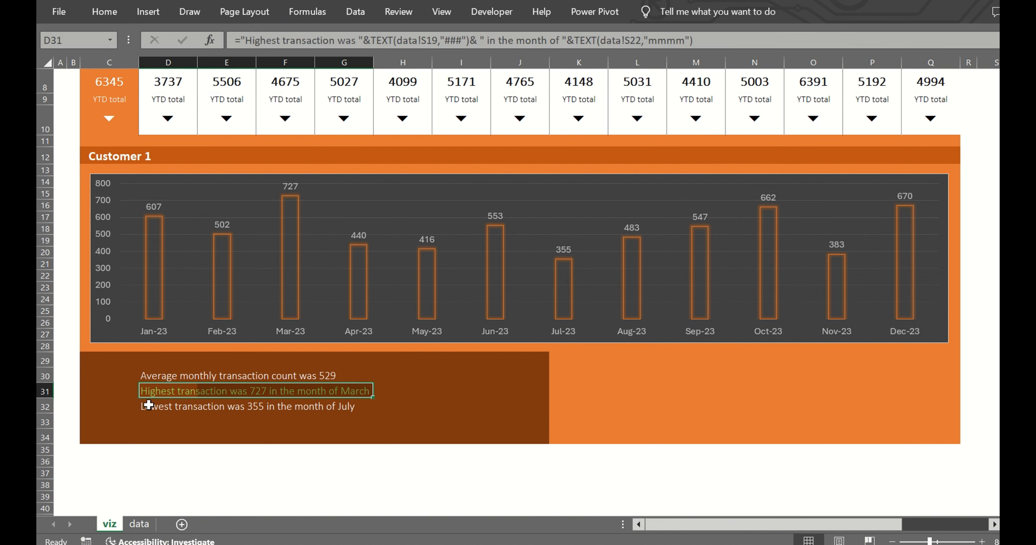
{"action": "left_click", "coordinate": [148, 405]}
{"action": "left_click", "coordinate": [105, 11]}
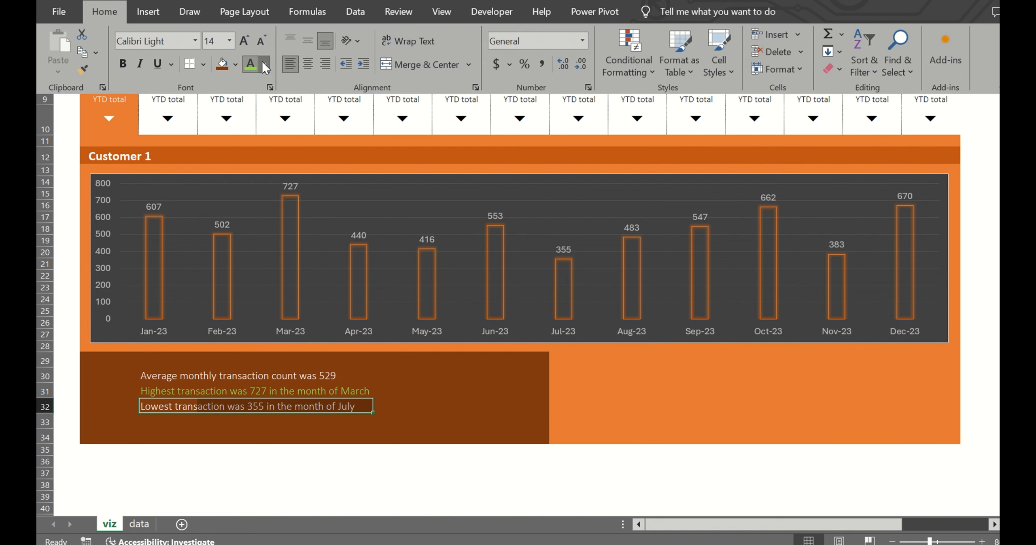
{"action": "left_click", "coordinate": [264, 64]}
{"action": "left_click", "coordinate": [263, 204]}
{"action": "left_click_drag", "start_coordinate": [104, 381], "coordinate": [518, 433]}
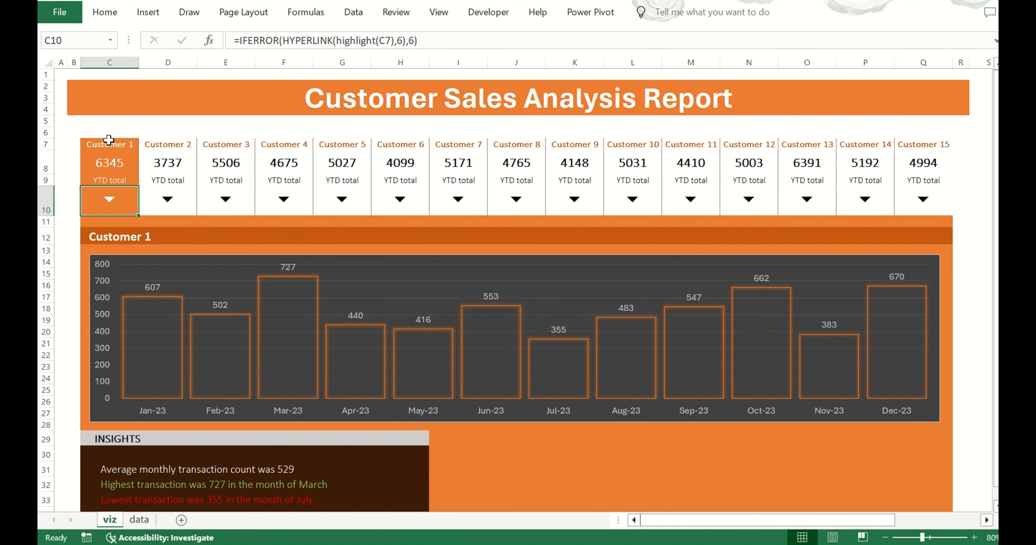
Roll over Customers 2 and 1 and check the font formatting of arrow cell C10.
{"action": "mouse_move", "coordinate": [162, 202]}
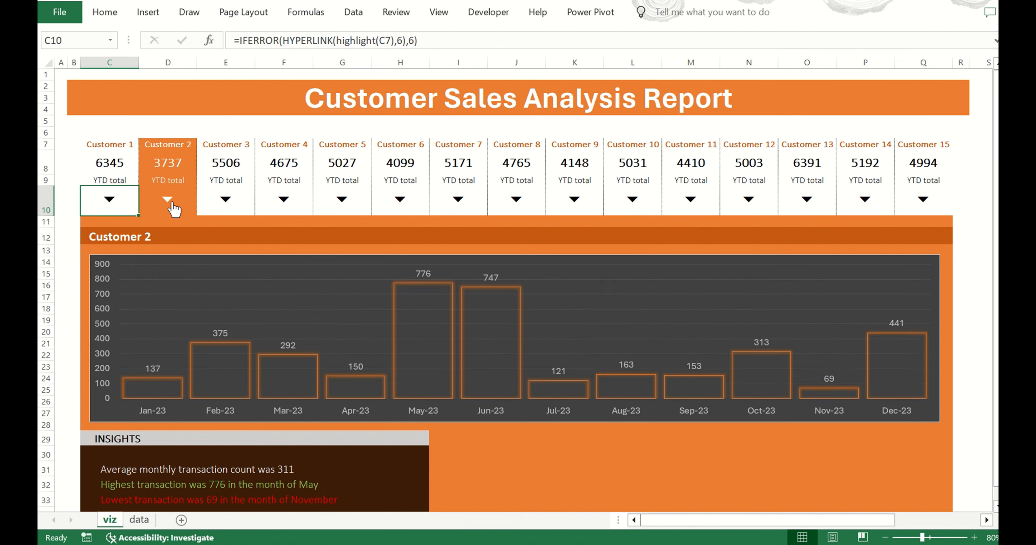
{"action": "mouse_move", "coordinate": [117, 204]}
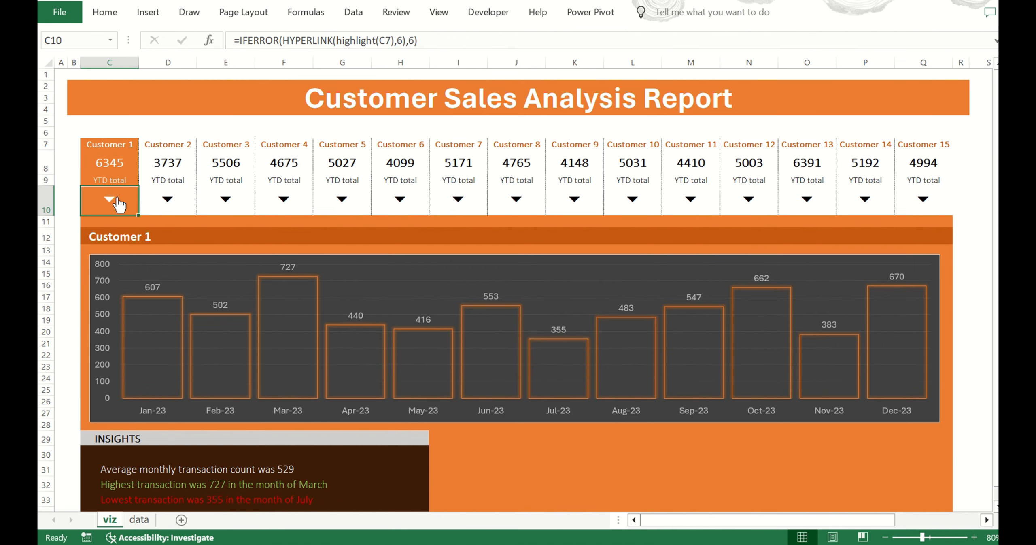
{"action": "left_click", "coordinate": [105, 13]}
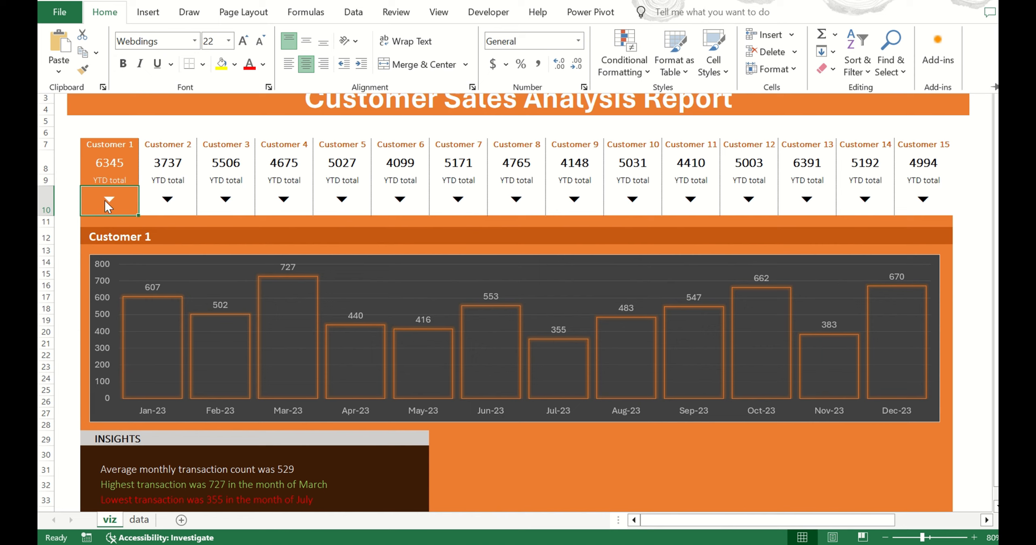
{"action": "left_click", "coordinate": [183, 133]}
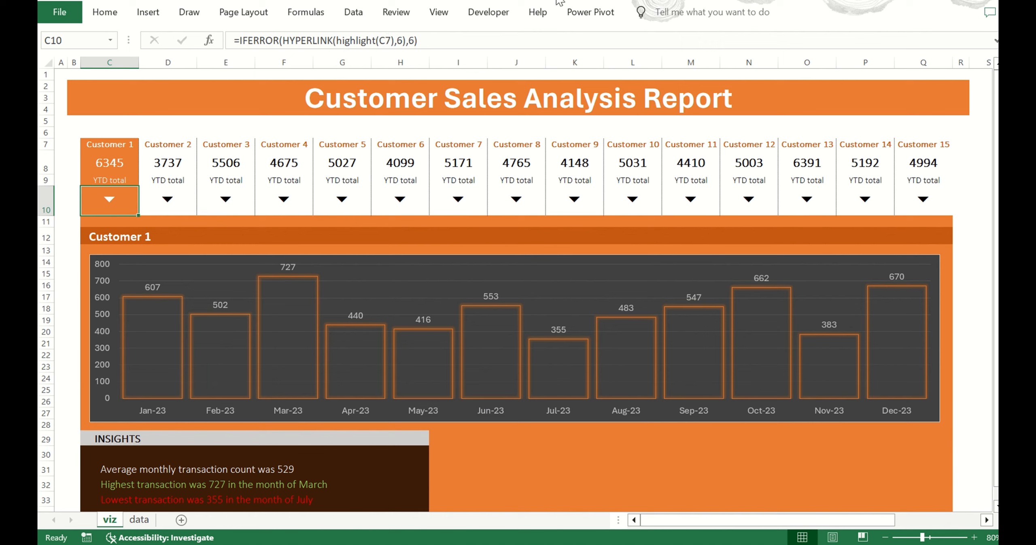
Open the Visual Basic editor and examine the full highlight function in Module1.
{"action": "left_click", "coordinate": [498, 16]}
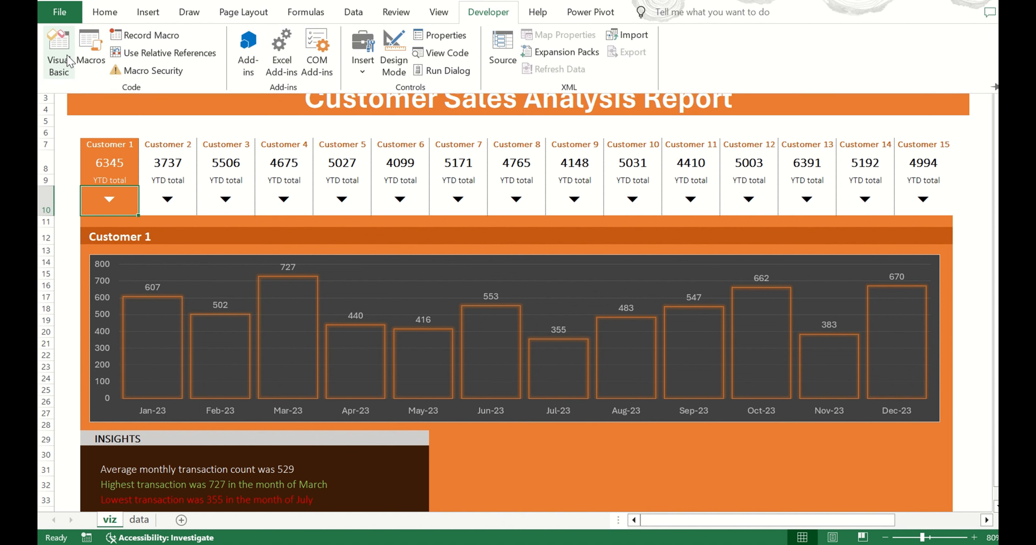
{"action": "left_click", "coordinate": [60, 57]}
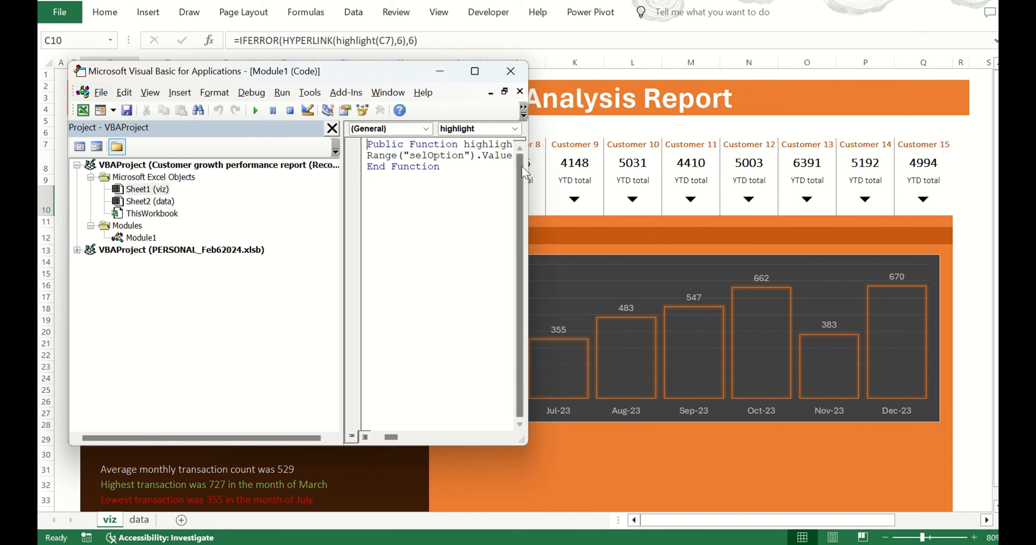
{"action": "left_click_drag", "start_coordinate": [527, 165], "coordinate": [924, 165]}
{"action": "double_click", "coordinate": [141, 239]}
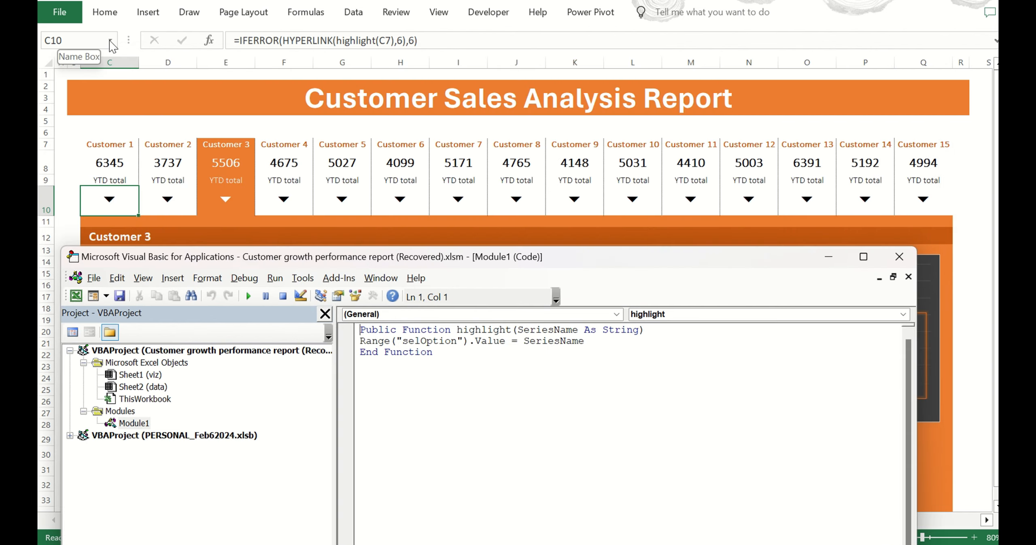
Go to the named cell selOption and examine the Tx count table that feeds the column chart.
{"action": "left_click", "coordinate": [110, 40]}
{"action": "left_click", "coordinate": [67, 58]}
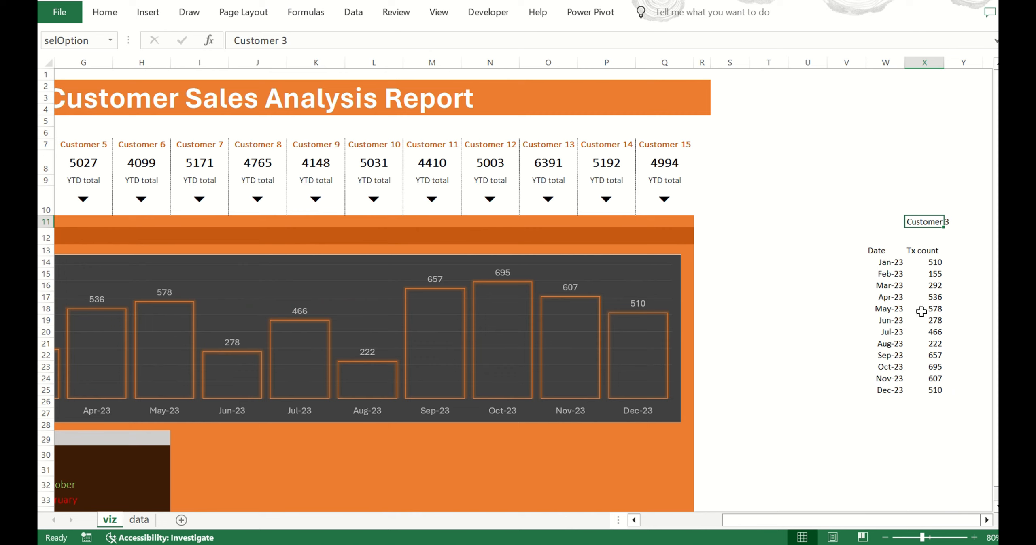
{"action": "left_click", "coordinate": [931, 259]}
{"action": "left_click", "coordinate": [660, 271]}
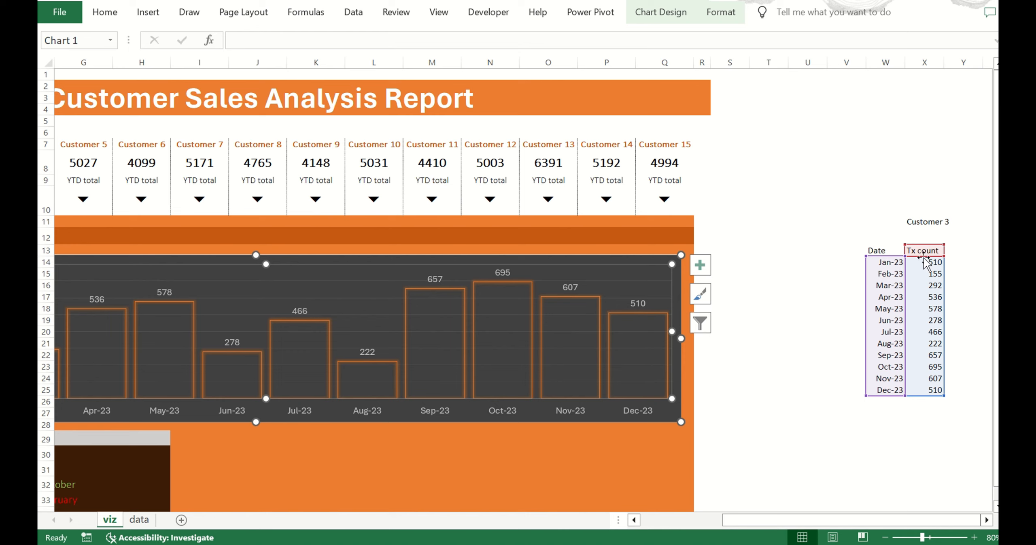
{"action": "mouse_move", "coordinate": [477, 306]}
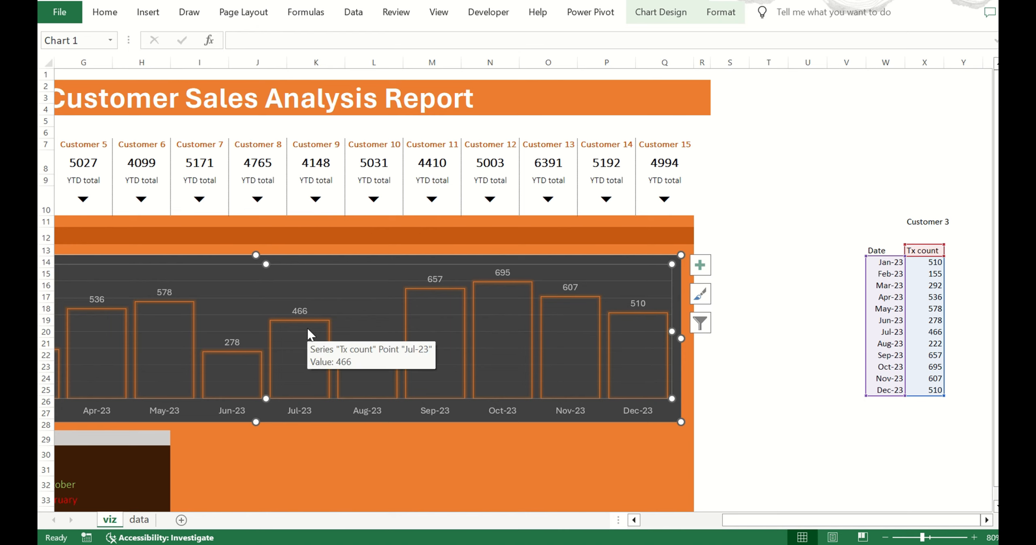
Roll over Customers 2, 1 and 13 and compare the highlighting, chart, insights and source table for each.
{"action": "scroll", "coordinate": [308, 330], "scroll_direction": "left", "scroll_amount": 3}
{"action": "left_click", "coordinate": [98, 188]}
{"action": "left_click", "coordinate": [95, 124]}
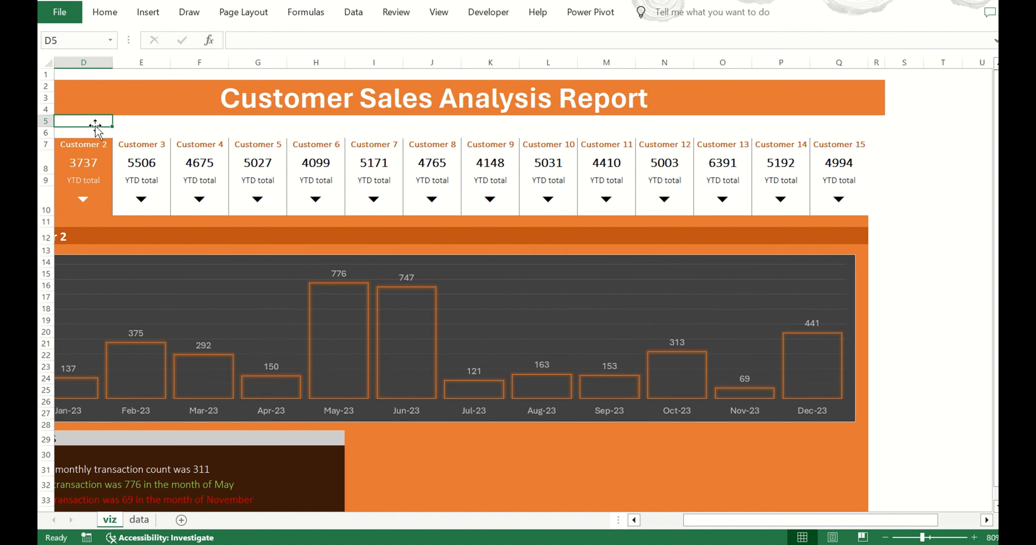
{"action": "scroll", "coordinate": [95, 124], "scroll_direction": "left", "scroll_amount": 3}
{"action": "mouse_move", "coordinate": [87, 191]}
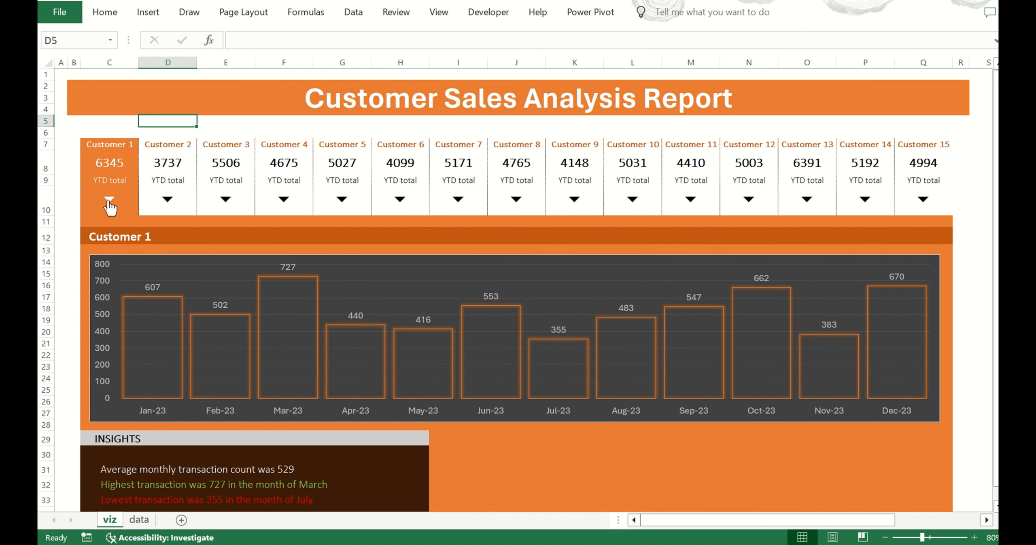
{"action": "mouse_move", "coordinate": [807, 203]}
{"action": "scroll", "coordinate": [903, 229], "scroll_direction": "right", "scroll_amount": 3}
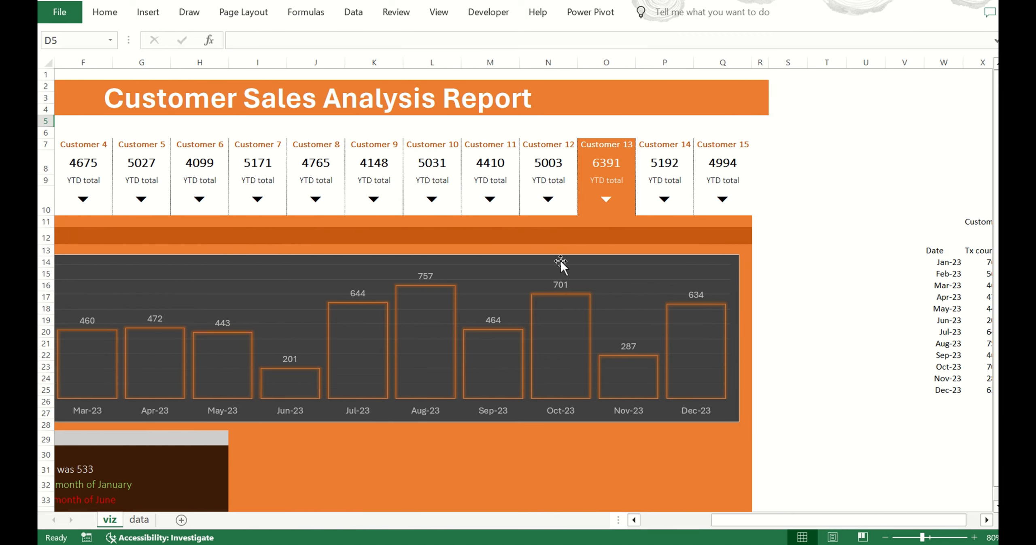
Roll over Customer 1 and check the formula behind the chart heading in cell C12.
{"action": "scroll", "coordinate": [167, 245], "scroll_direction": "left", "scroll_amount": 3}
{"action": "mouse_move", "coordinate": [126, 203]}
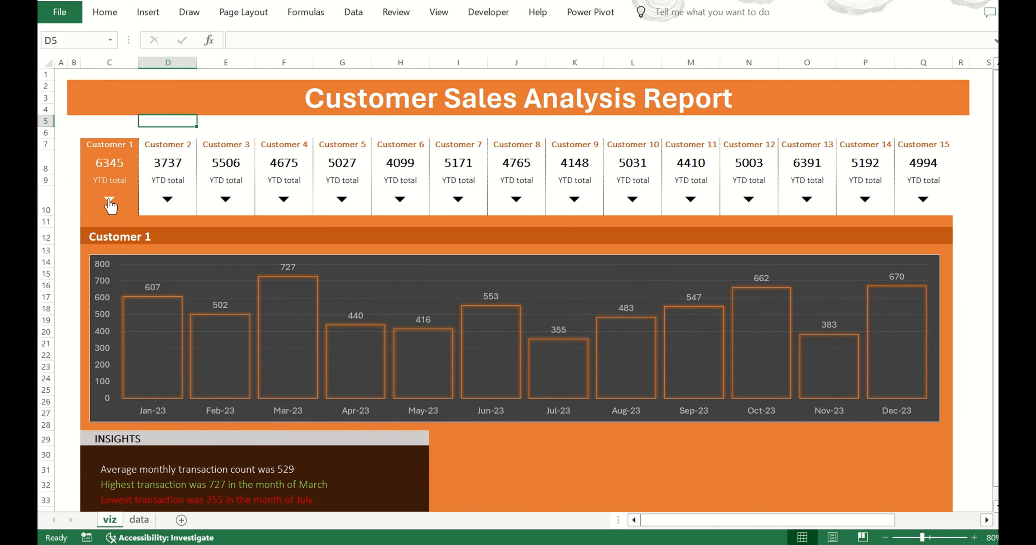
{"action": "left_click", "coordinate": [108, 237]}
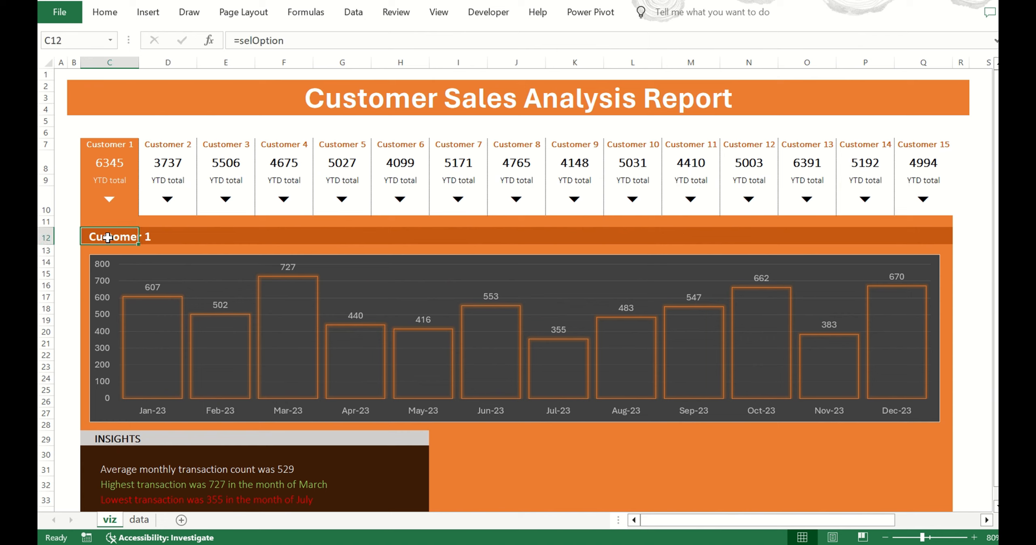
Inspect the rollover hyperlink formulas along the row 10 arrow cells as far as I10 and roll over Customer 7.
{"action": "left_click", "coordinate": [109, 184]}
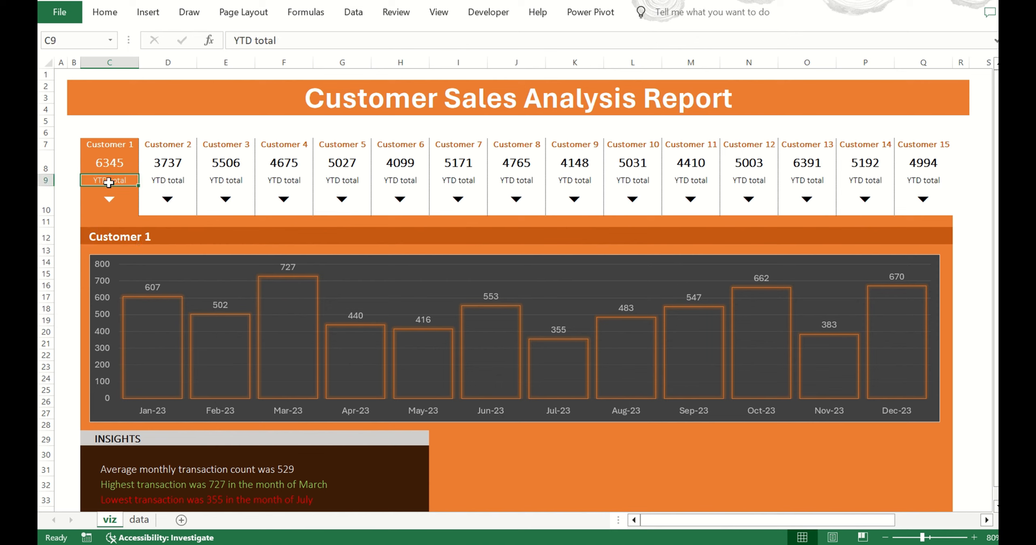
{"action": "key", "text": "Down"}
{"action": "key", "text": "Right"}
{"action": "key", "text": "Right"}
{"action": "key", "text": "Right"}
{"action": "key", "text": "Right"}
{"action": "key", "text": "Right"}
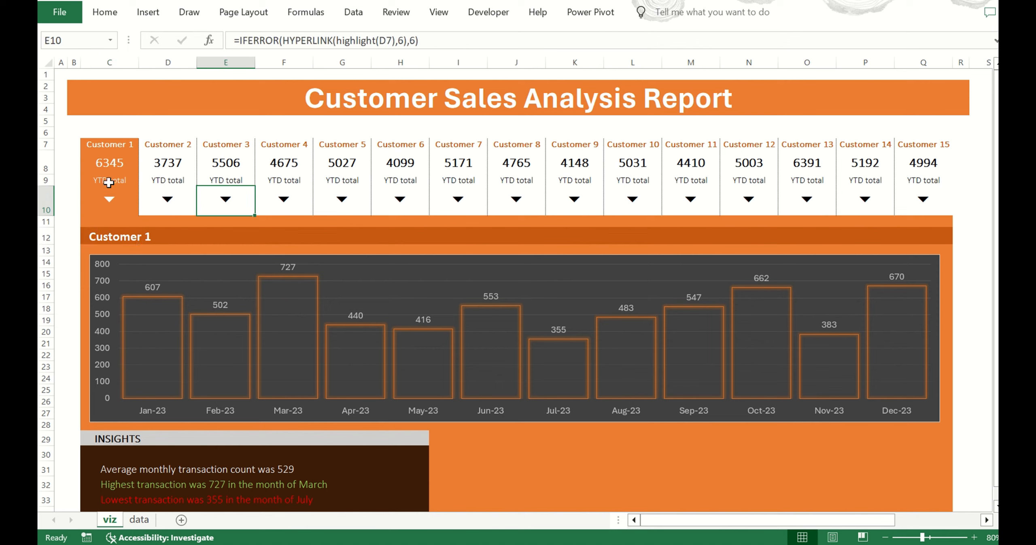
{"action": "key", "text": "Right"}
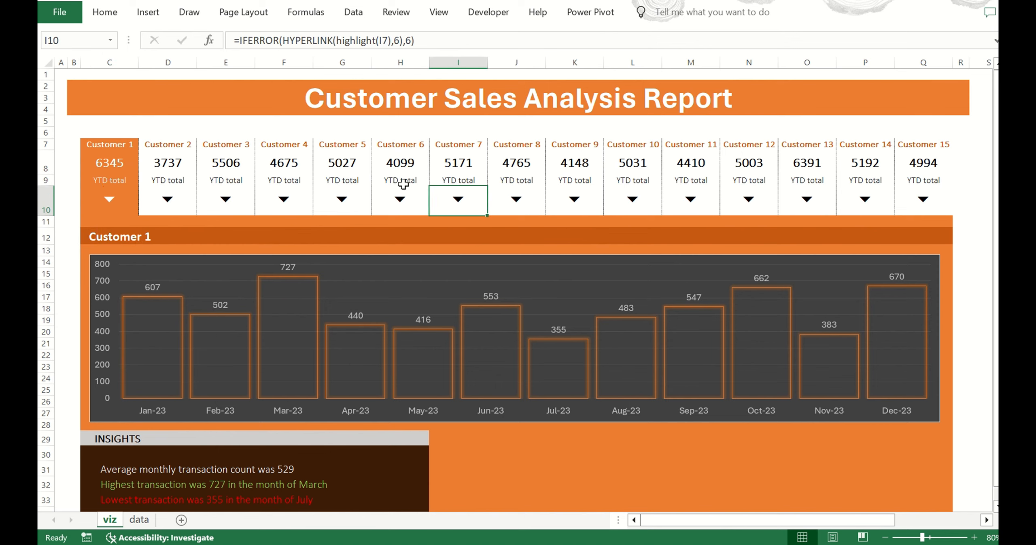
{"action": "mouse_move", "coordinate": [454, 203]}
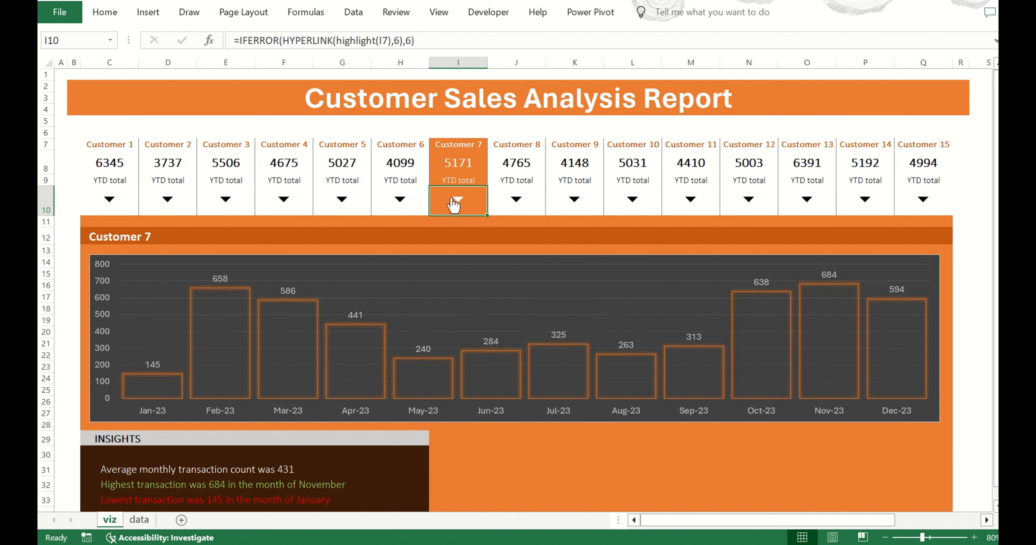
Examine the VLOOKUP formula in cell X14 of the Tx count table for Jan-23.
{"action": "scroll", "coordinate": [454, 203], "scroll_direction": "right", "scroll_amount": 2}
{"action": "scroll", "coordinate": [881, 215], "scroll_direction": "right", "scroll_amount": 2}
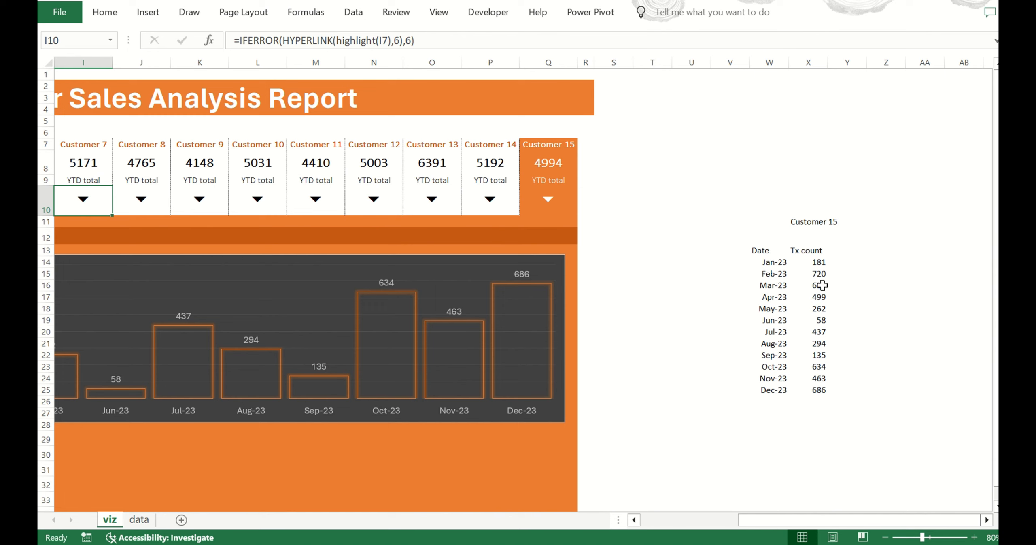
{"action": "left_click", "coordinate": [817, 261]}
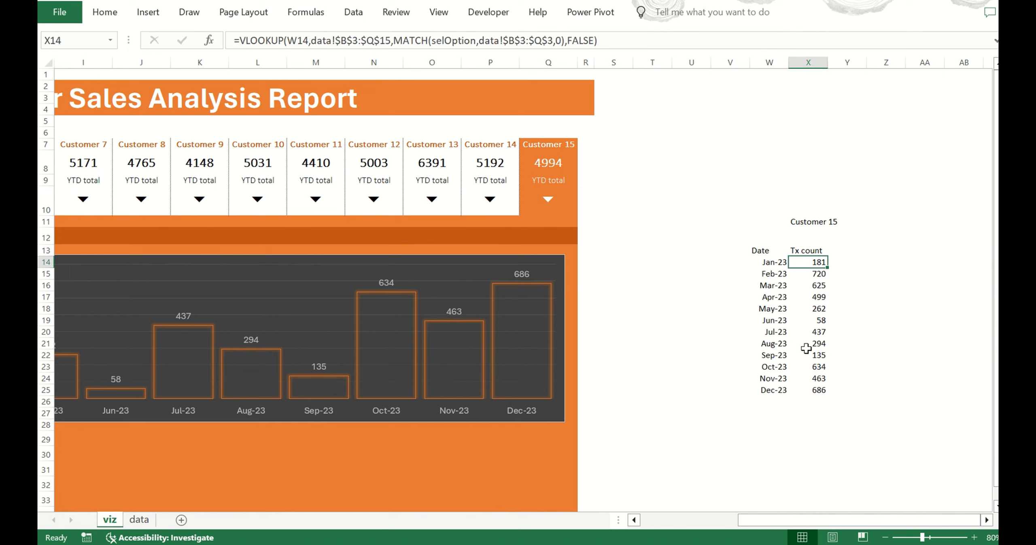
Check the selOption formula in heading cell C12 and trace its reference to the selected-customer cell above the Tx count table.
{"action": "scroll", "coordinate": [318, 330], "scroll_direction": "left", "scroll_amount": 3}
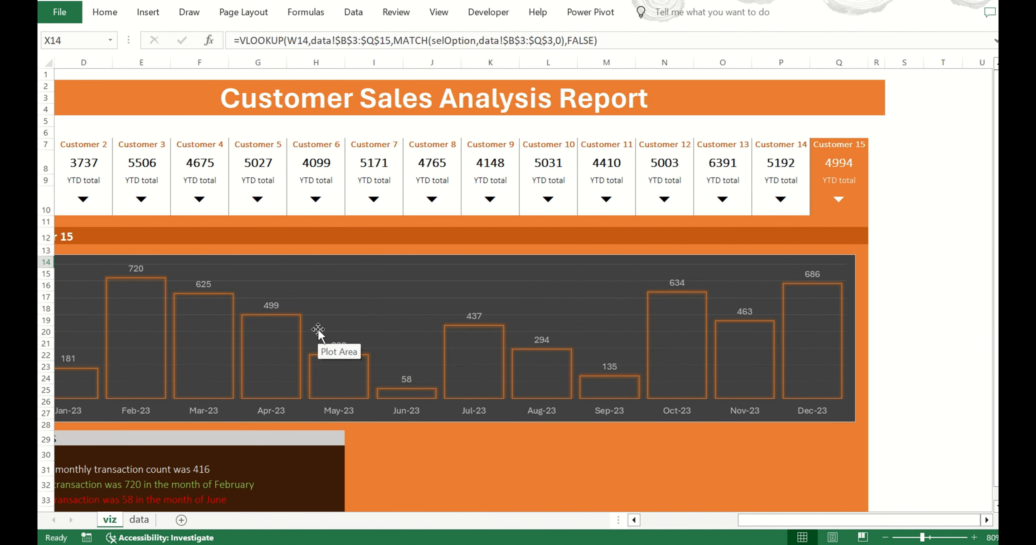
{"action": "scroll", "coordinate": [318, 330], "scroll_direction": "left", "scroll_amount": 2}
{"action": "left_click", "coordinate": [102, 236]}
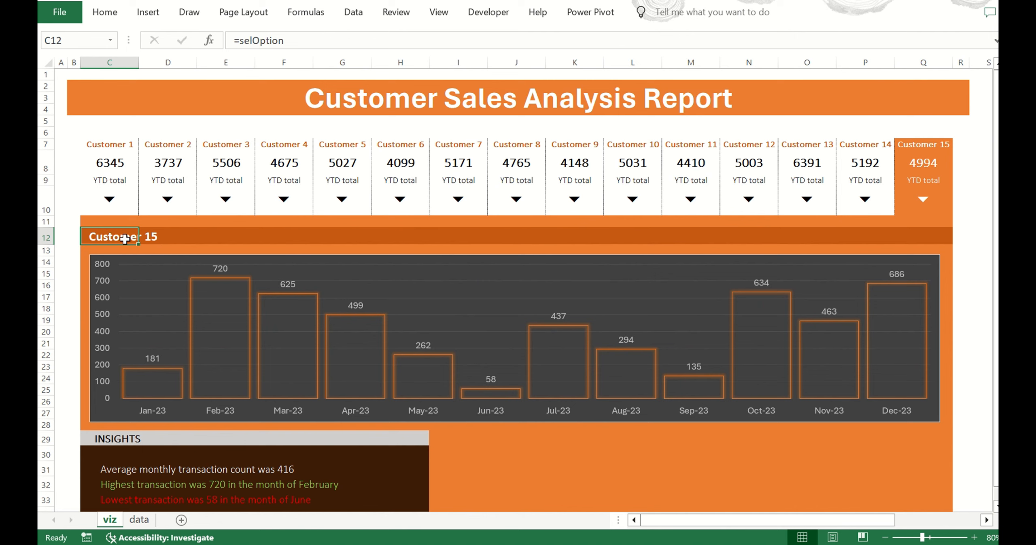
{"action": "scroll", "coordinate": [340, 248], "scroll_direction": "right", "scroll_amount": 2}
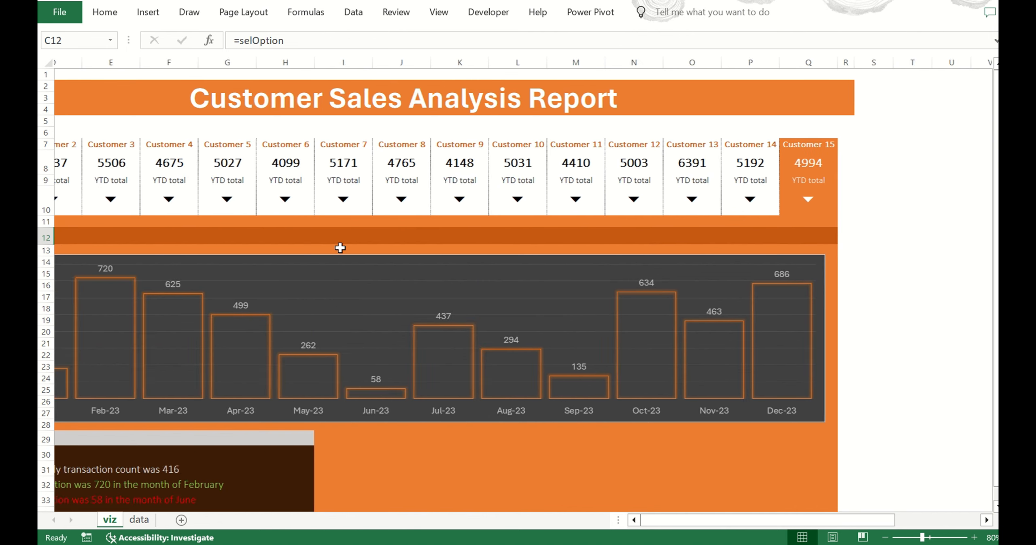
{"action": "scroll", "coordinate": [340, 248], "scroll_direction": "right", "scroll_amount": 3}
{"action": "left_click", "coordinate": [342, 39]}
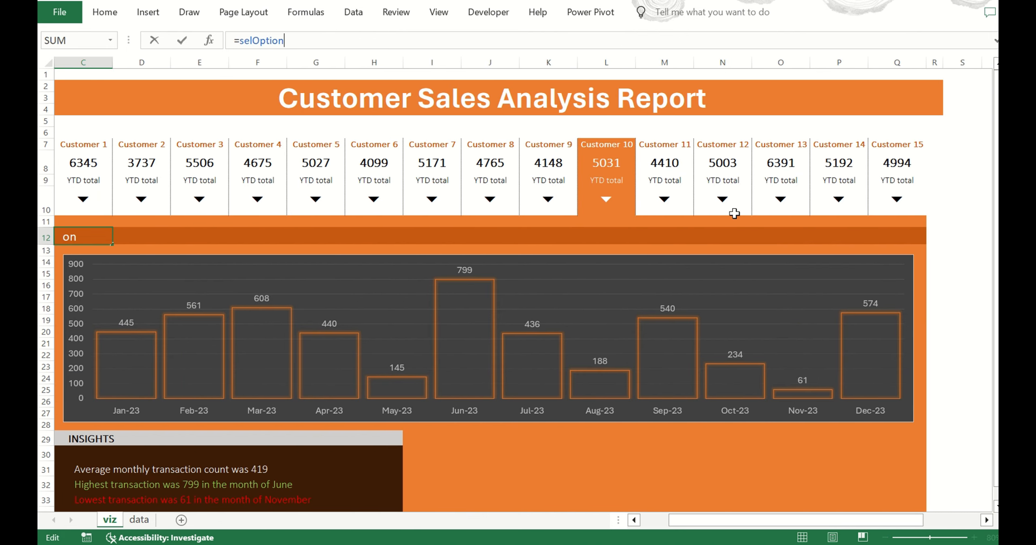
{"action": "scroll", "coordinate": [733, 217], "scroll_direction": "right", "scroll_amount": 4}
{"action": "scroll", "coordinate": [604, 242], "scroll_direction": "left", "scroll_amount": 3}
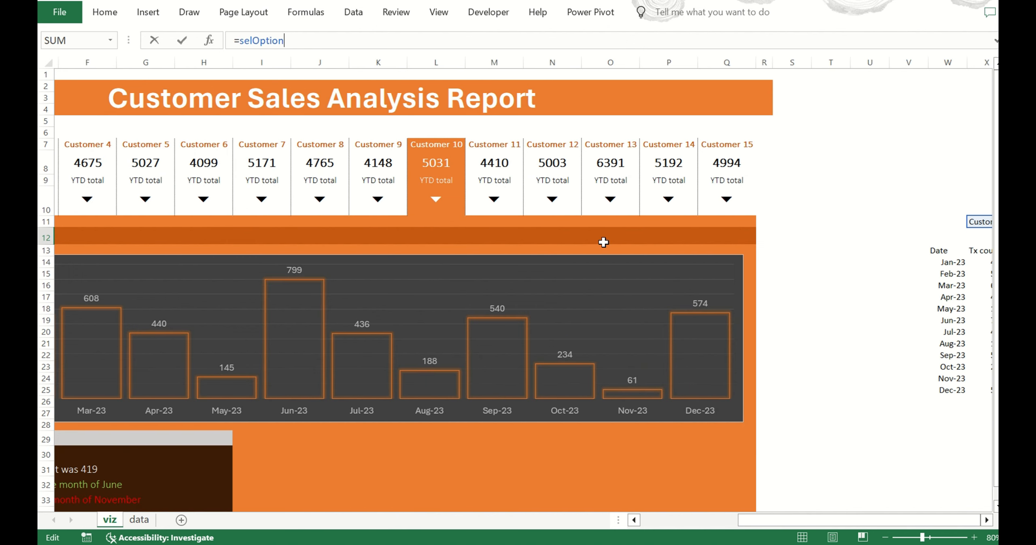
{"action": "scroll", "coordinate": [604, 242], "scroll_direction": "left", "scroll_amount": 3}
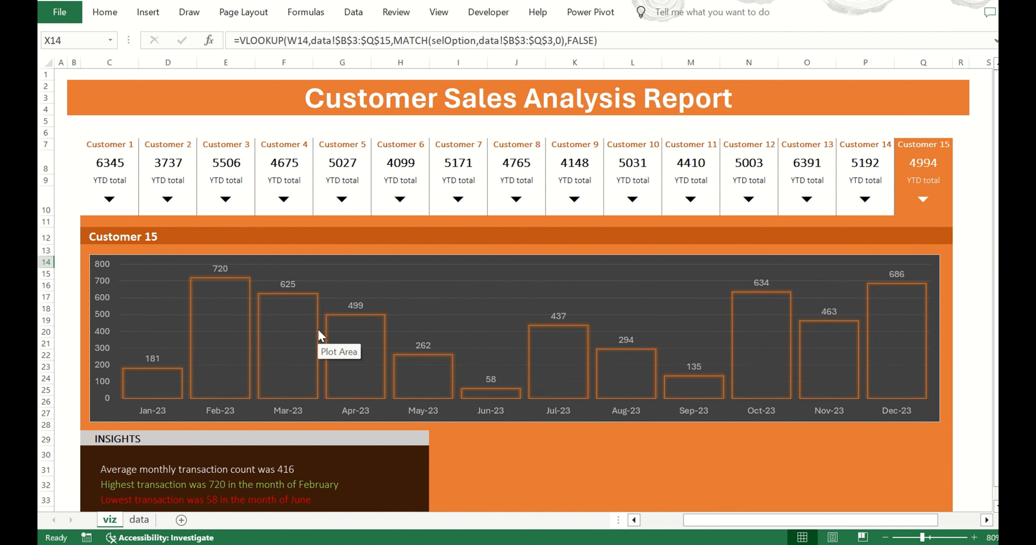
{"action": "left_click", "coordinate": [105, 237]}
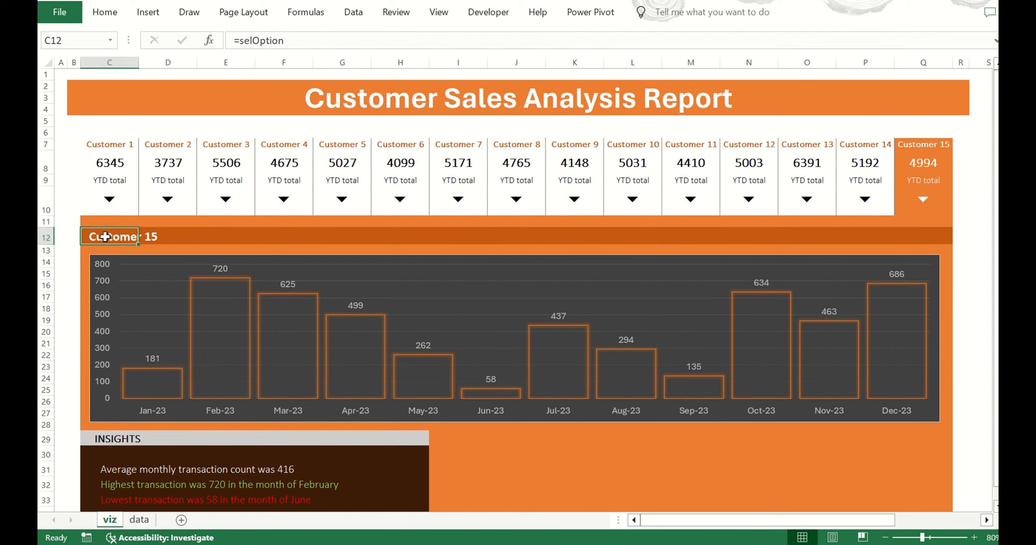